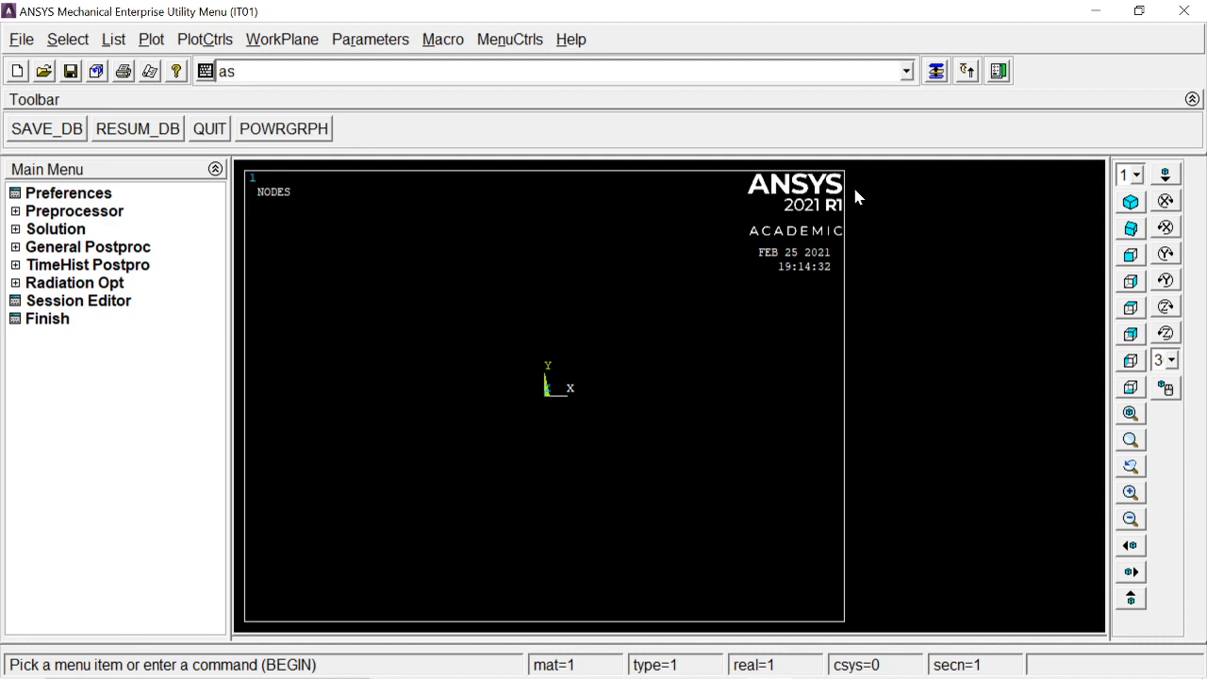
Step: Switch to the presentation slide to review the bar problem data, then return to the ANSYS window
key("alt+Tab")
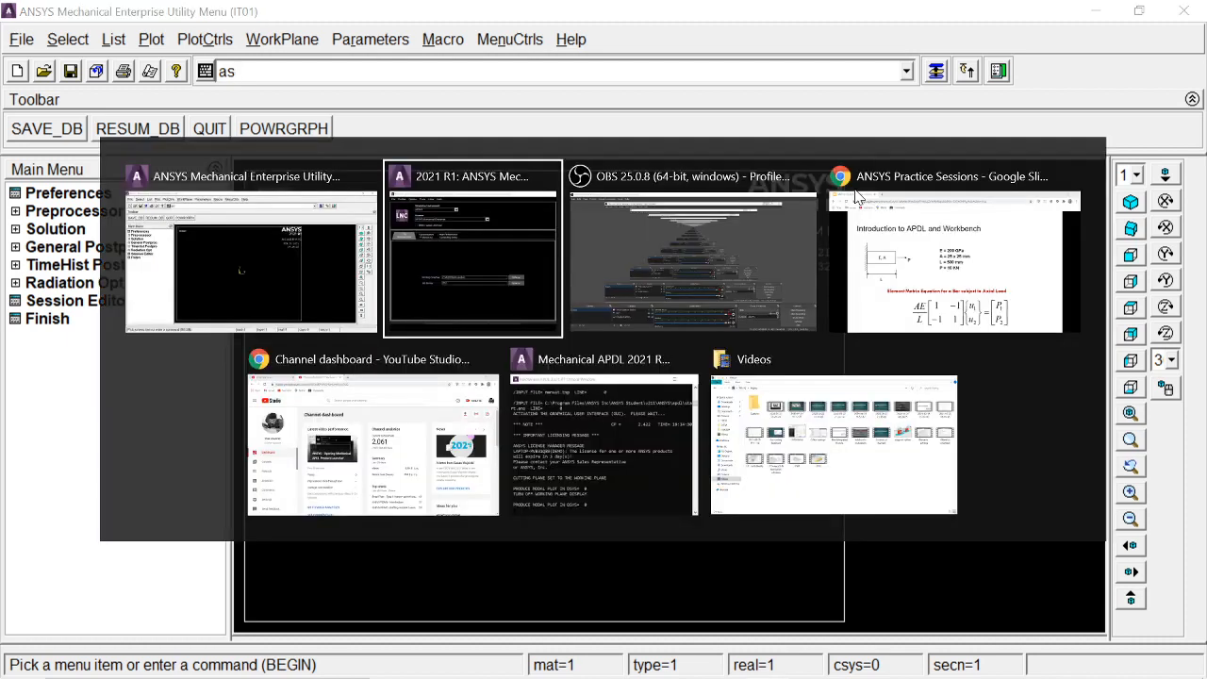
left_click(856, 195)
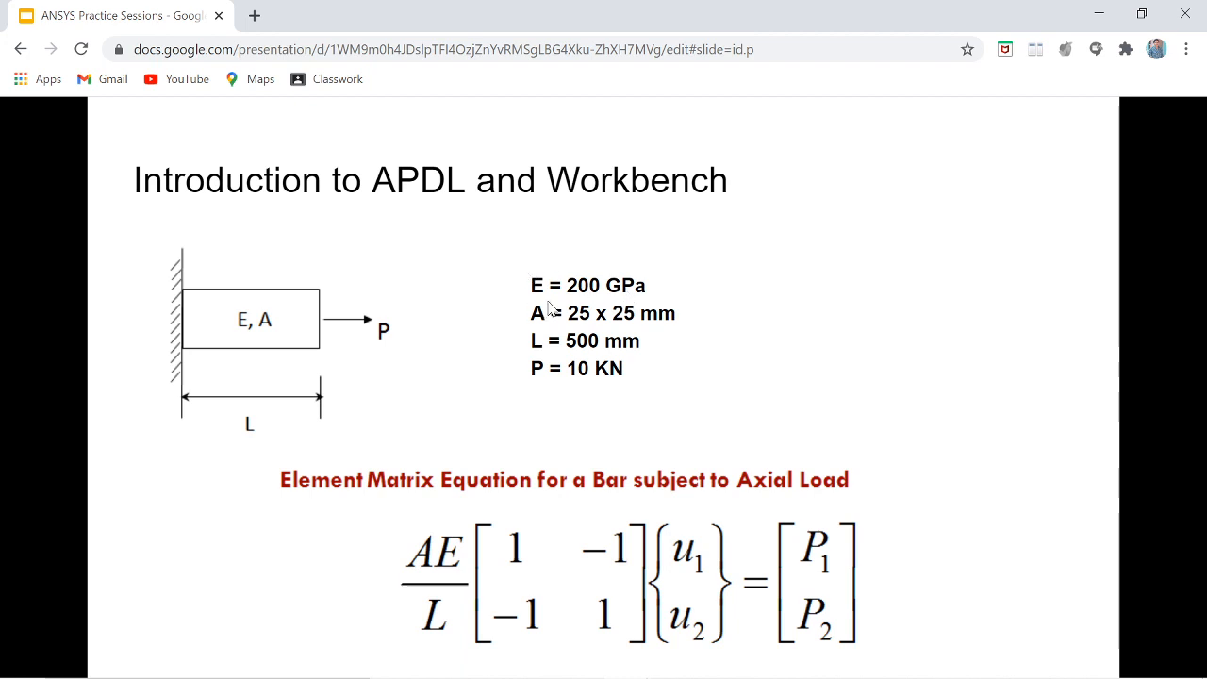
key("alt+Tab")
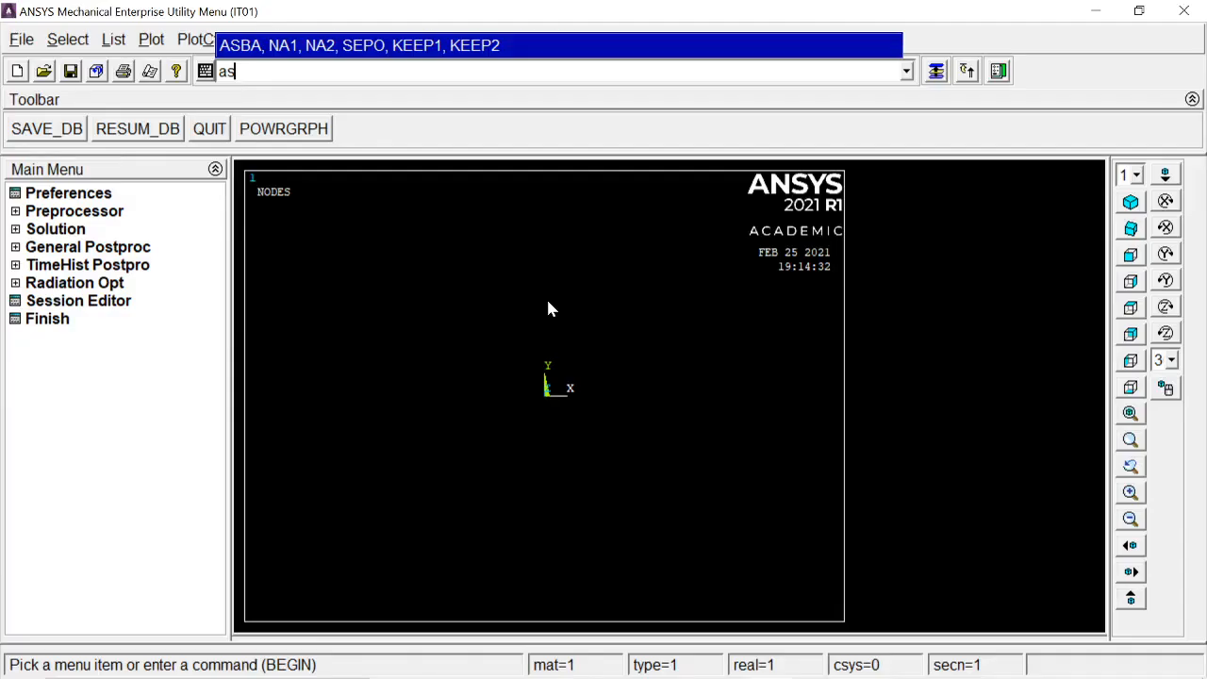
Step: Clear the command input line and set the GUI filtering preferences to show the Structural discipline only
key("BackSpace")
key("BackSpace")
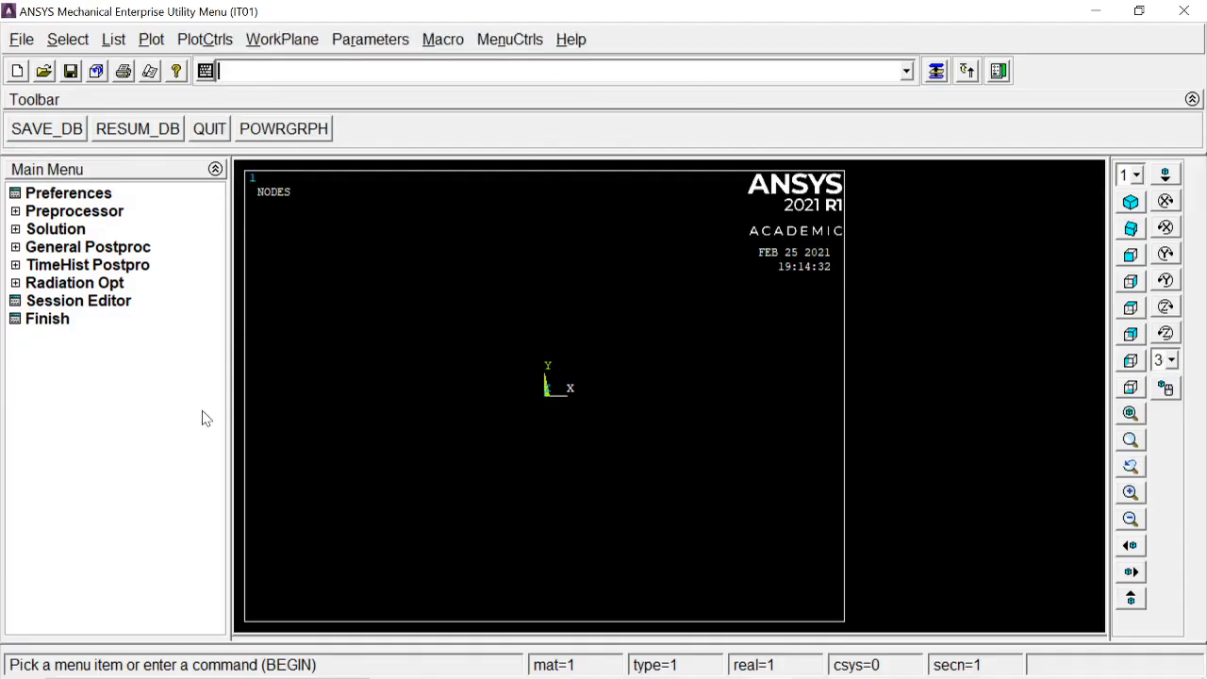
left_click(59, 198)
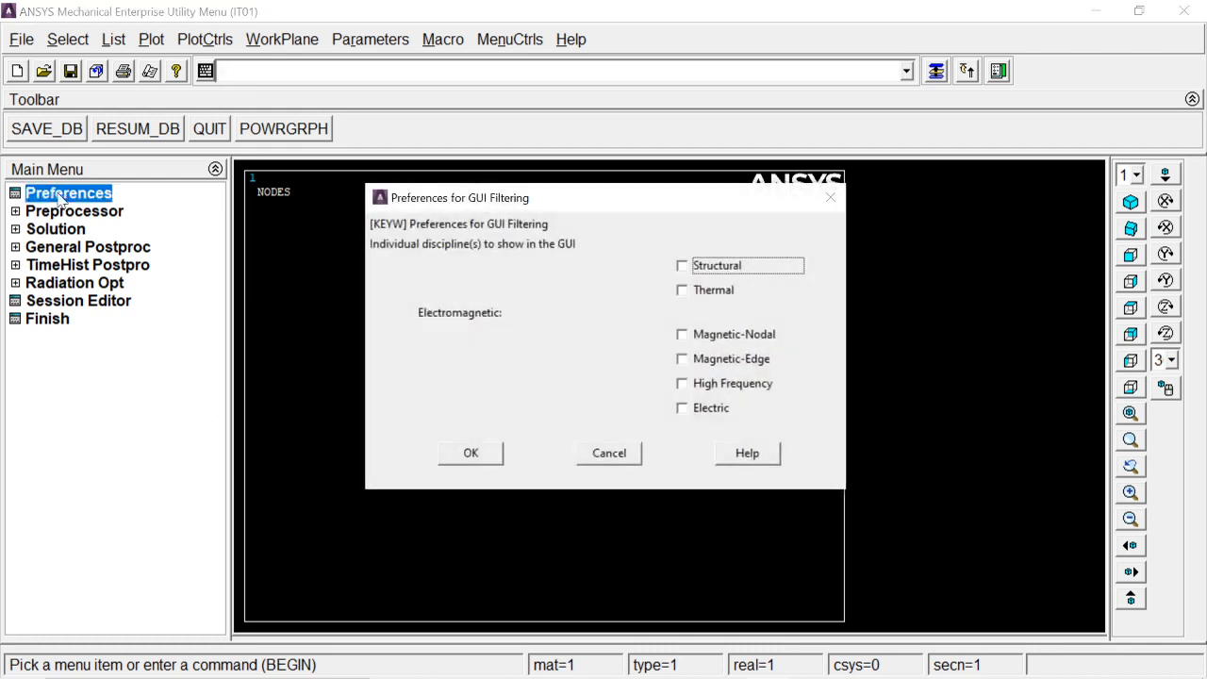
left_click(702, 270)
left_click(471, 454)
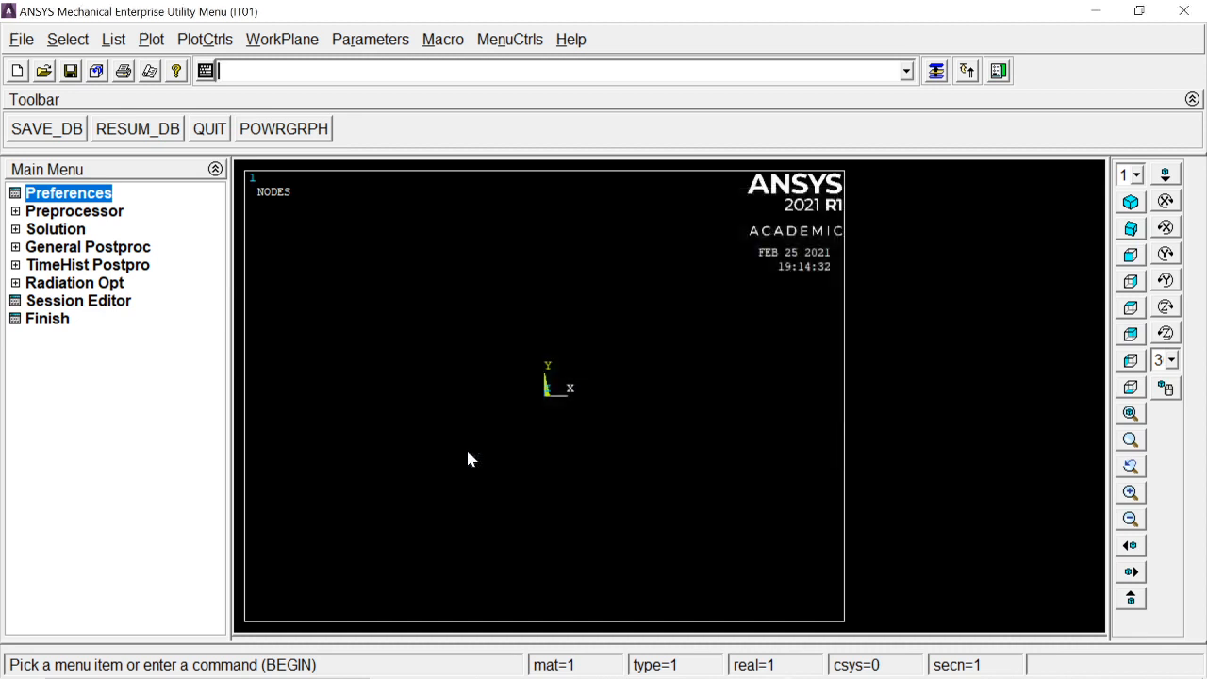
left_click(81, 198)
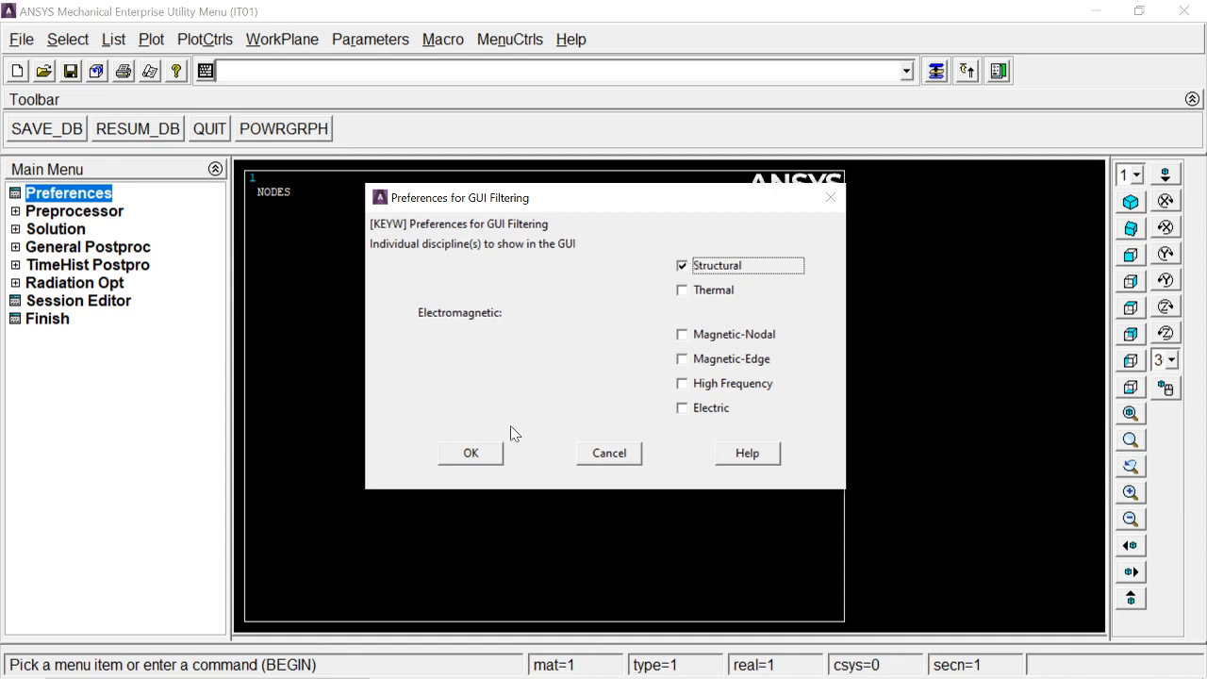
left_click(489, 455)
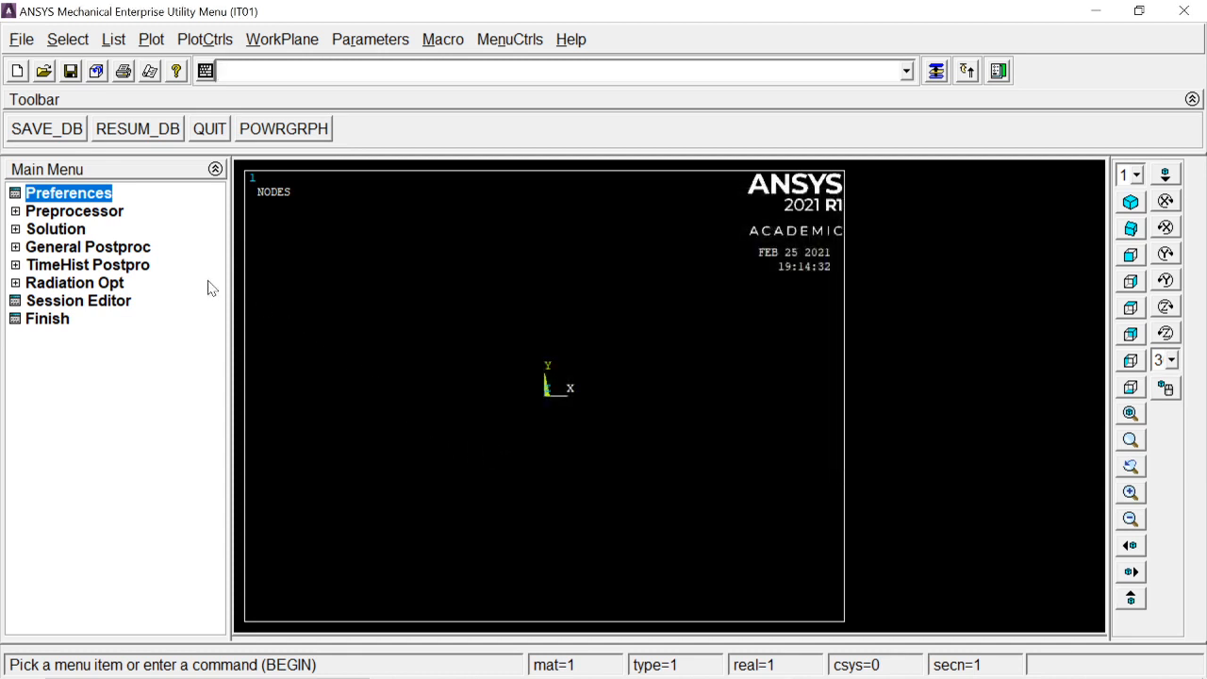
Step: Add a Link element type, 3D finit stn 180 (LINK180), as element type 1
left_click(82, 216)
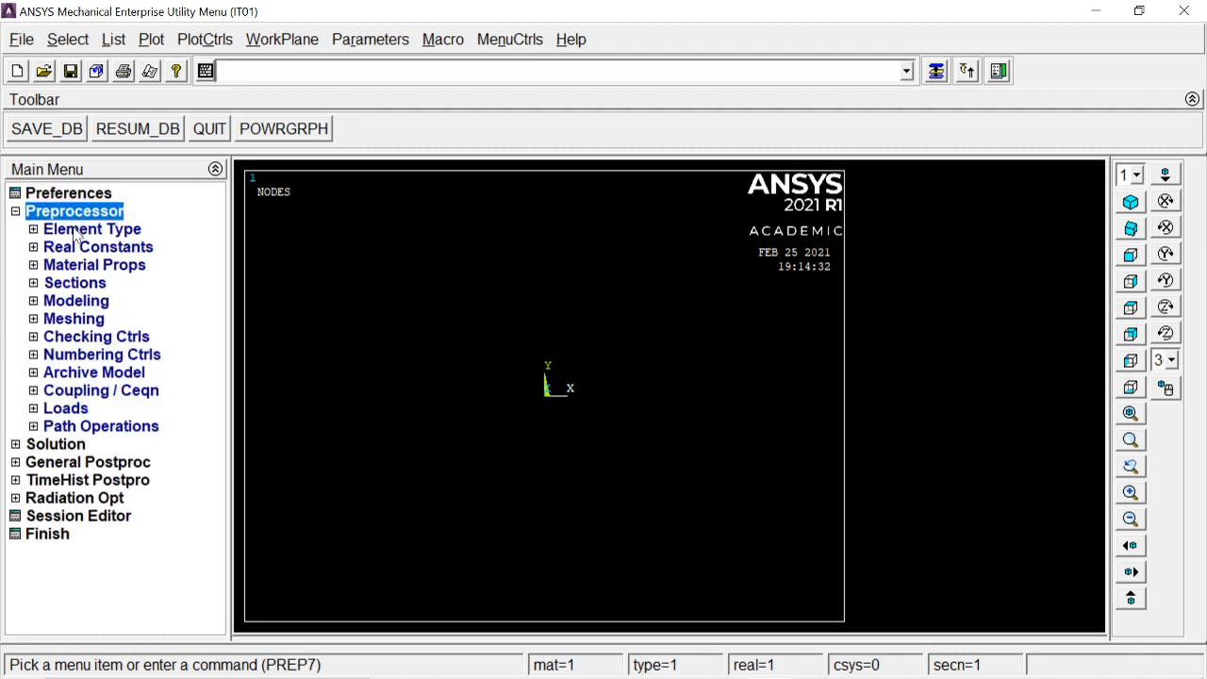
left_click(75, 233)
left_click(85, 246)
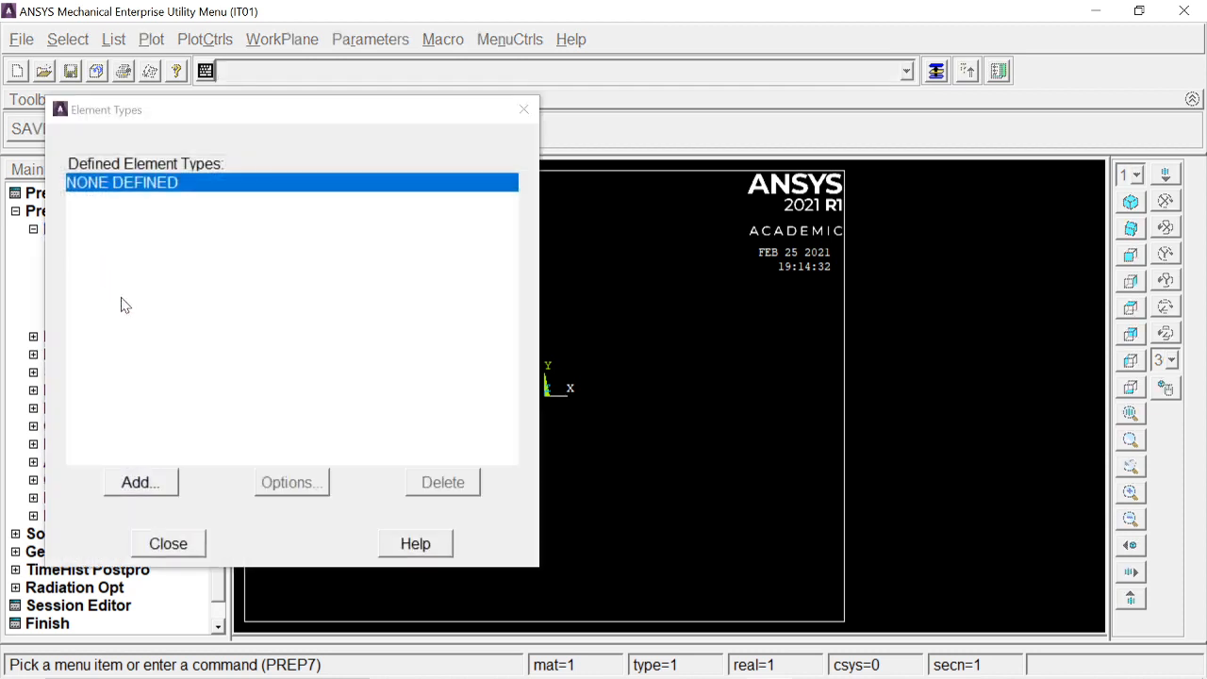
left_click_drag(221, 119, 488, 56)
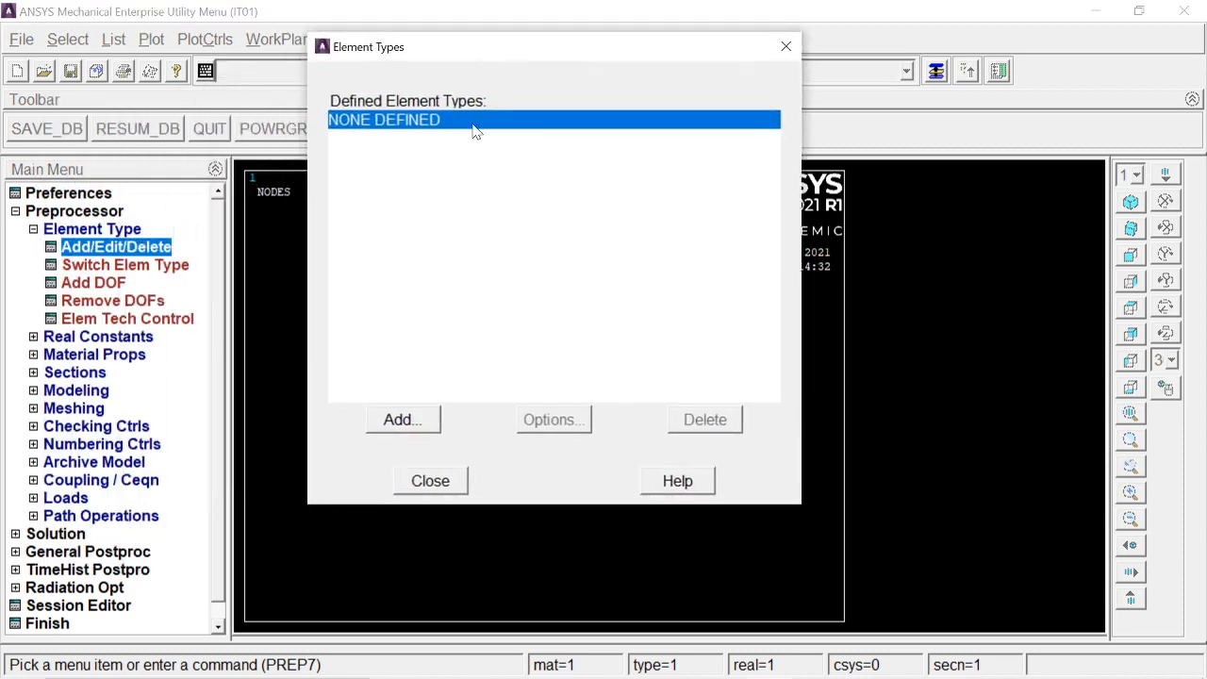
left_click(405, 420)
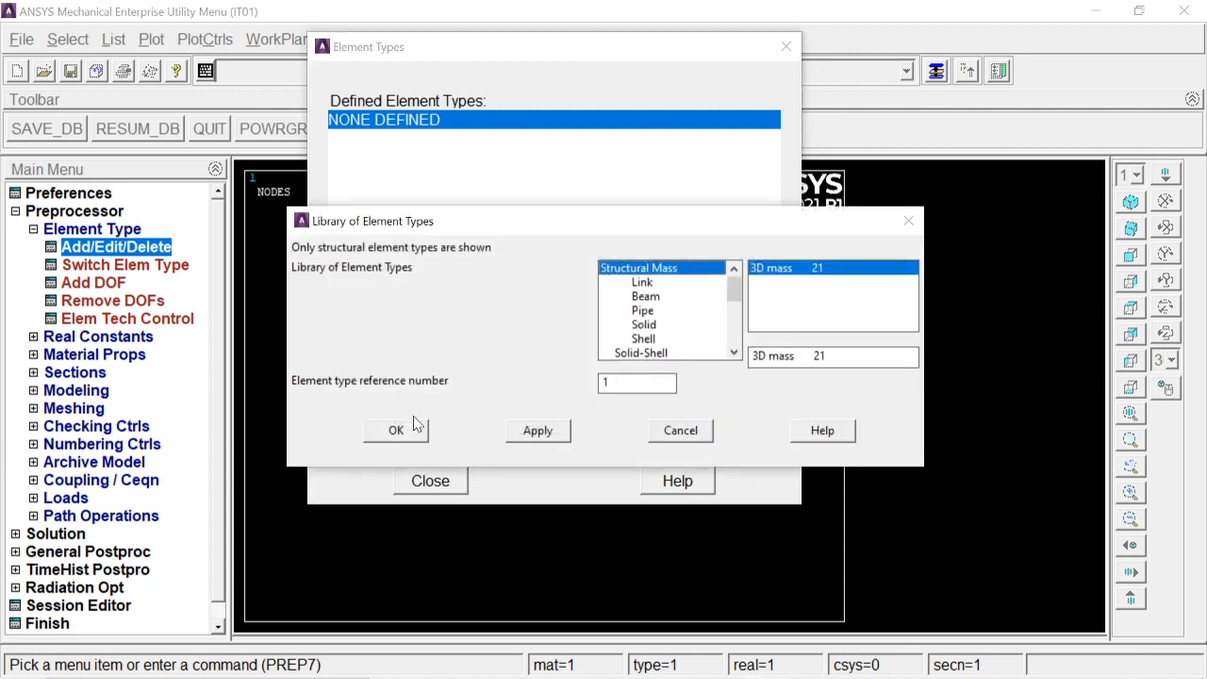
left_click(642, 284)
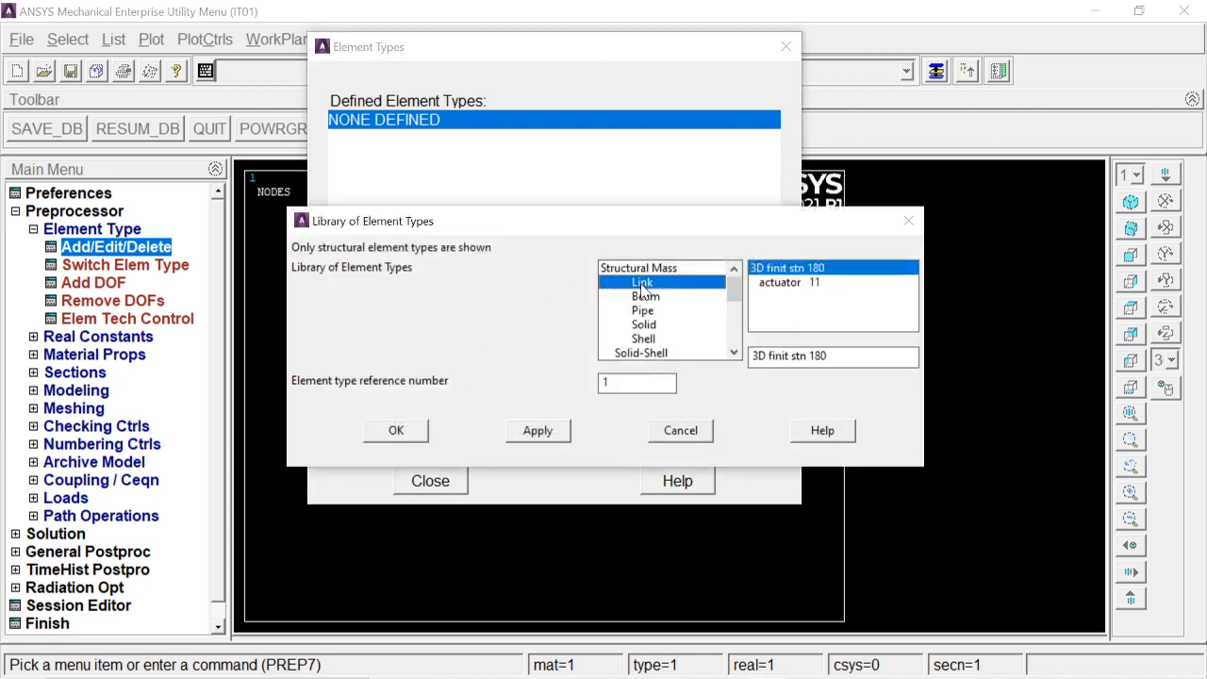
left_click(422, 429)
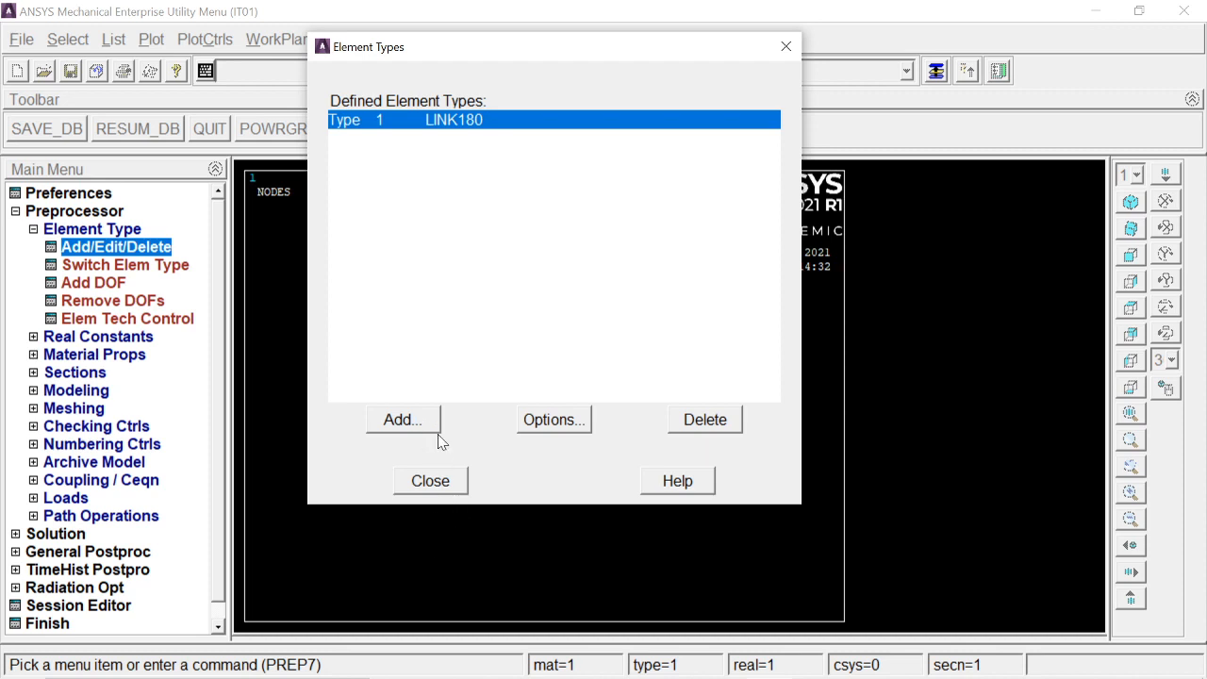
Step: Switch to the problem slide to check the given data, then return to ANSYS
mouse_move(491, 676)
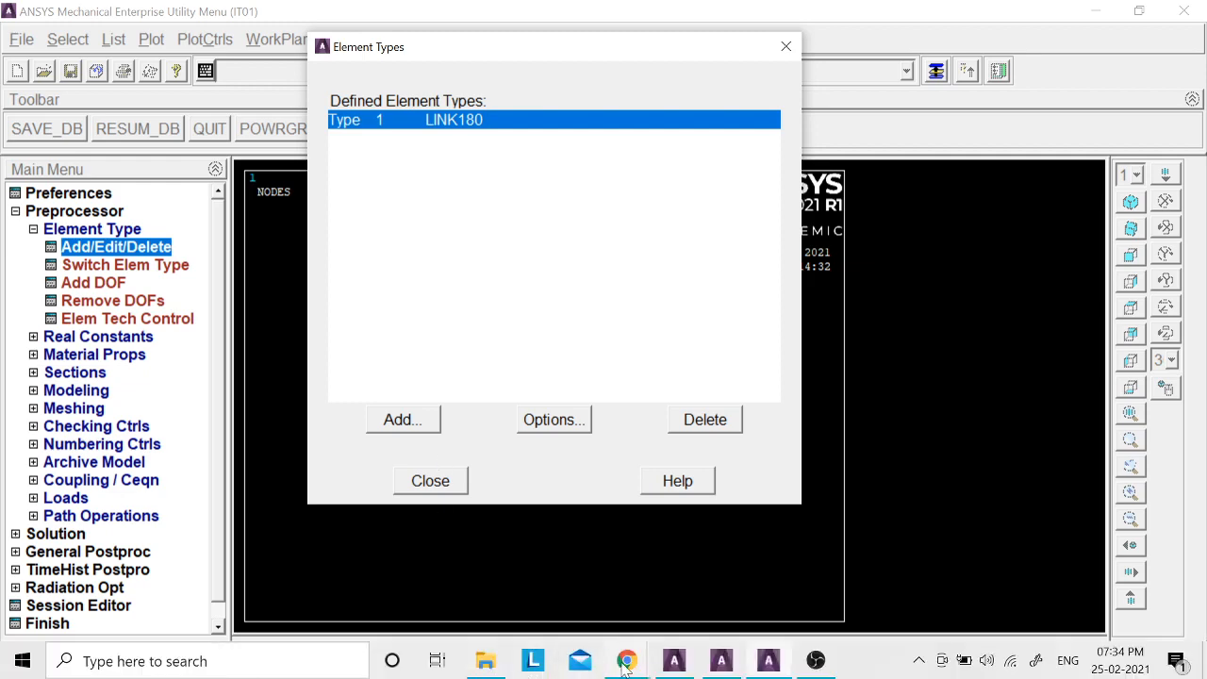
key("alt+Tab")
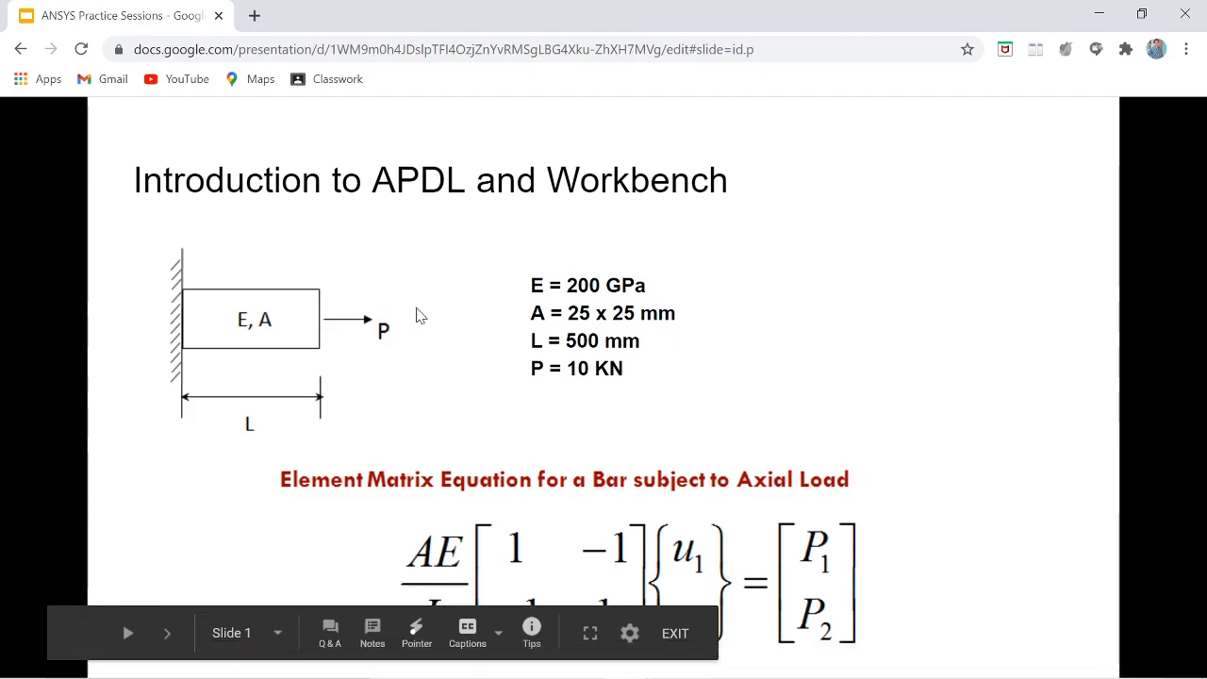
key("alt+Tab")
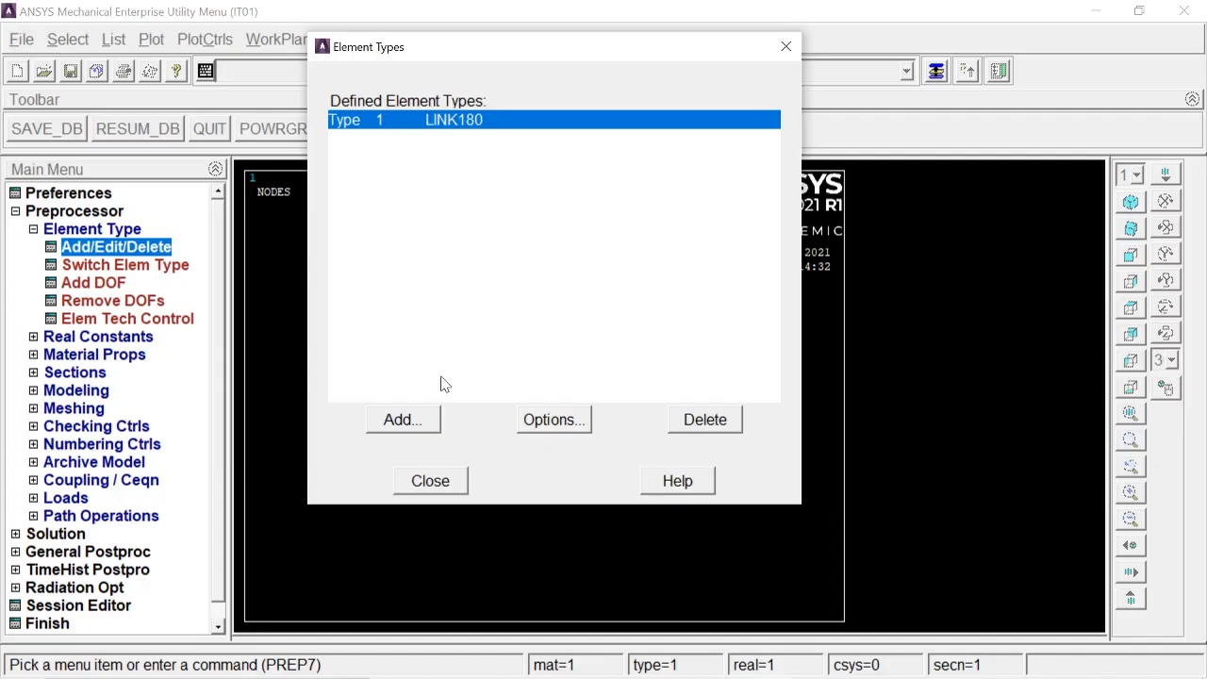
Step: Close the element types dialog and open the Structural > Linear > Elastic > Isotropic material model for material 1
left_click(425, 480)
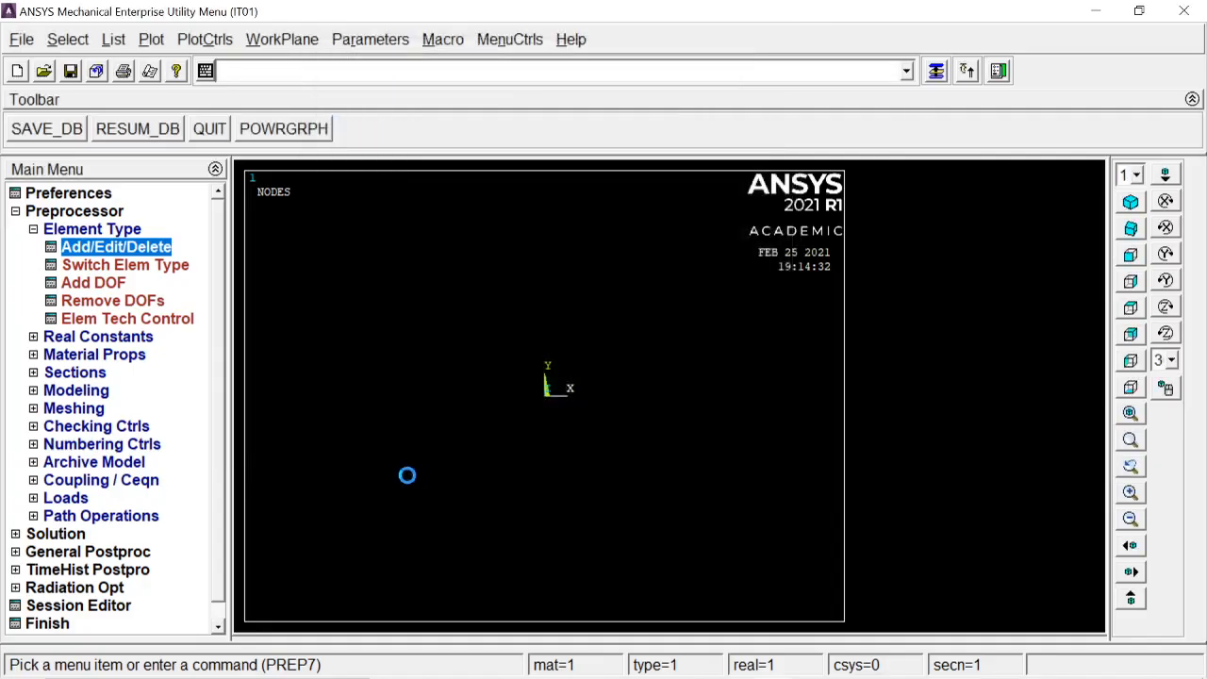
left_click(121, 235)
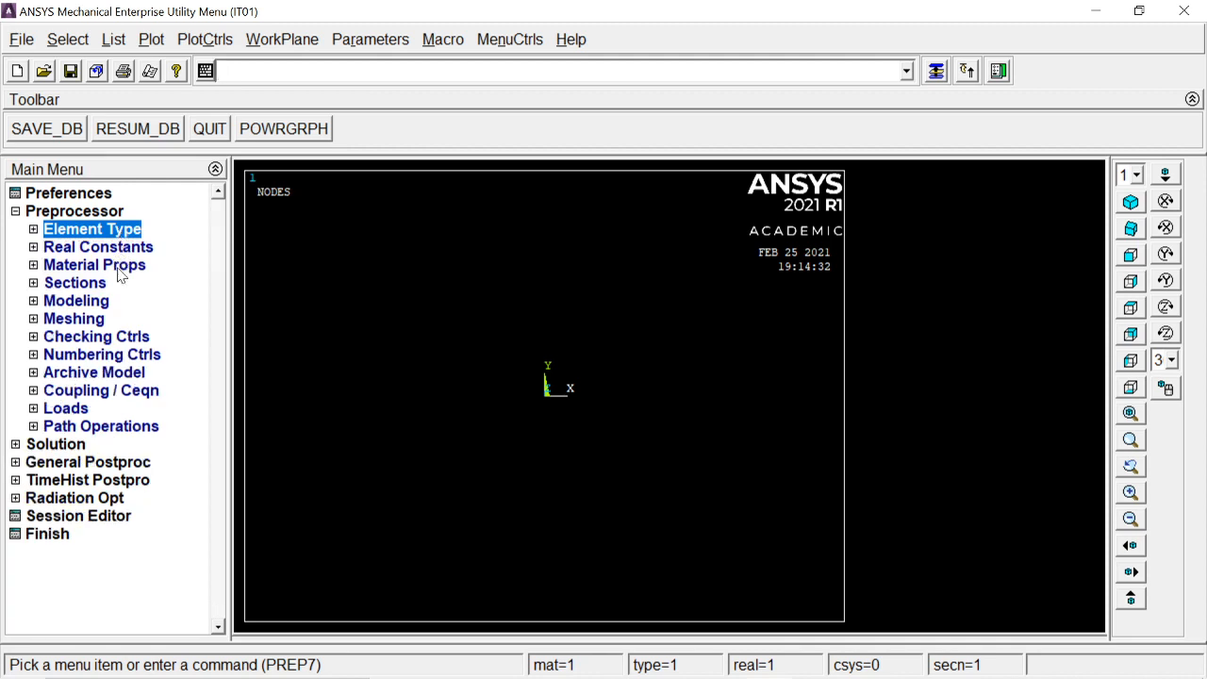
left_click(119, 269)
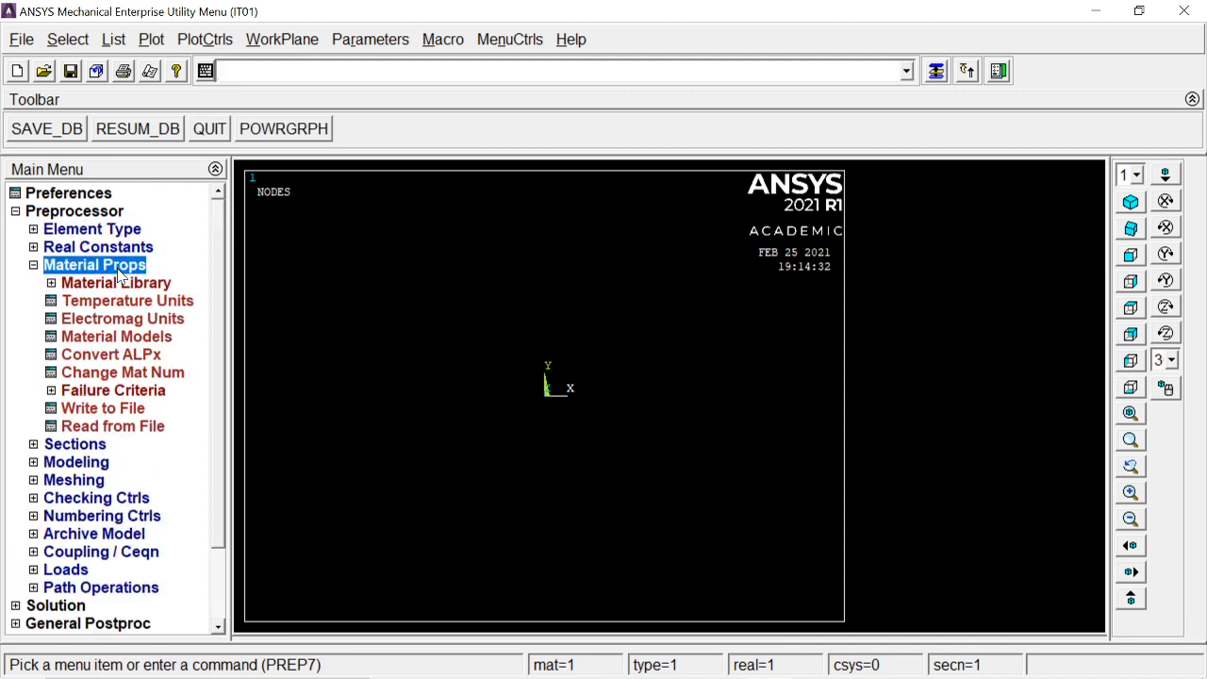
left_click(116, 336)
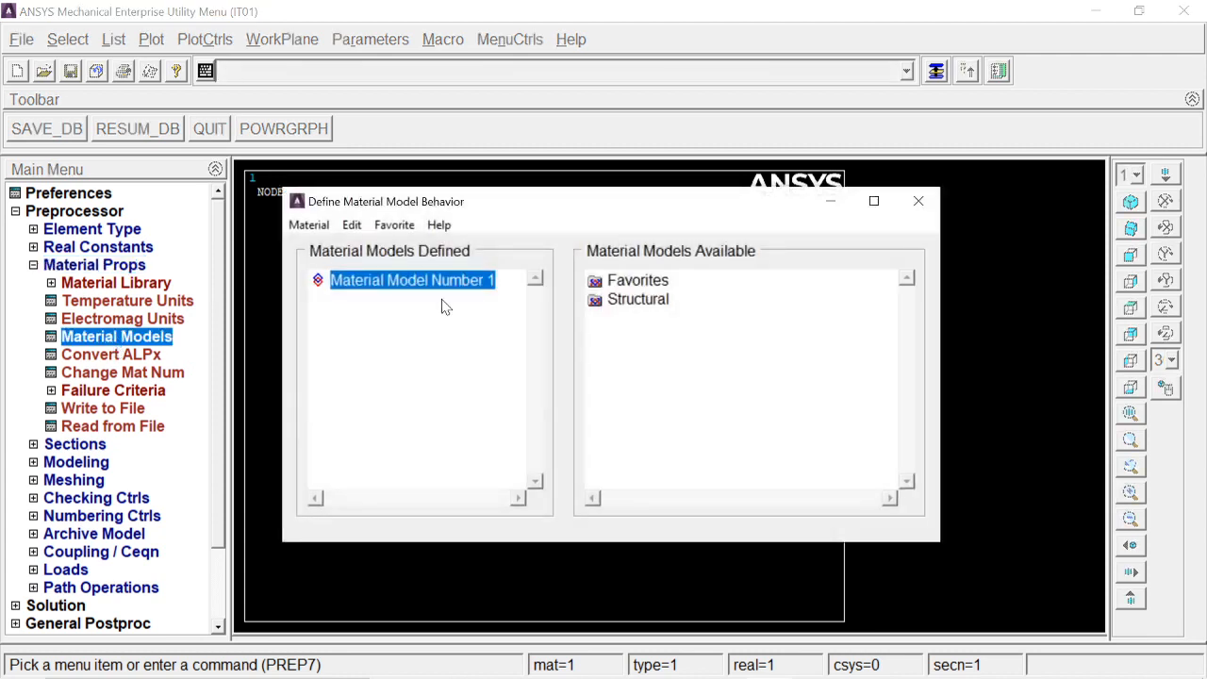
double_click(636, 300)
double_click(658, 318)
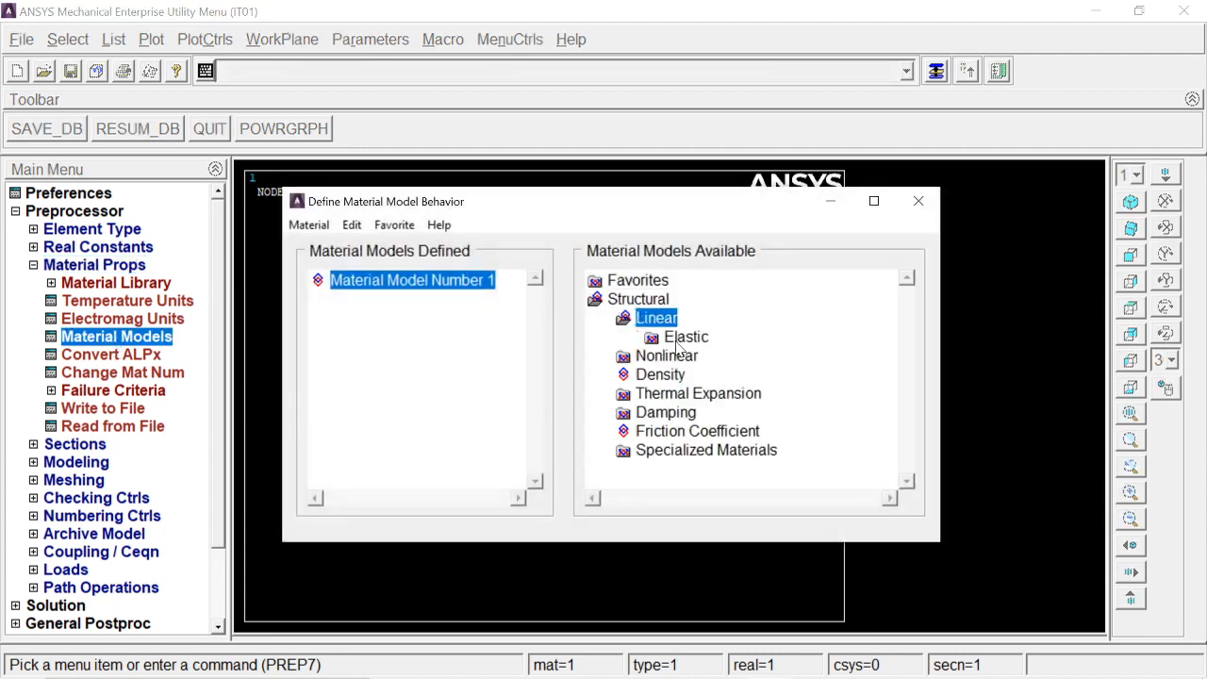
double_click(686, 337)
left_click(717, 358)
double_click(717, 364)
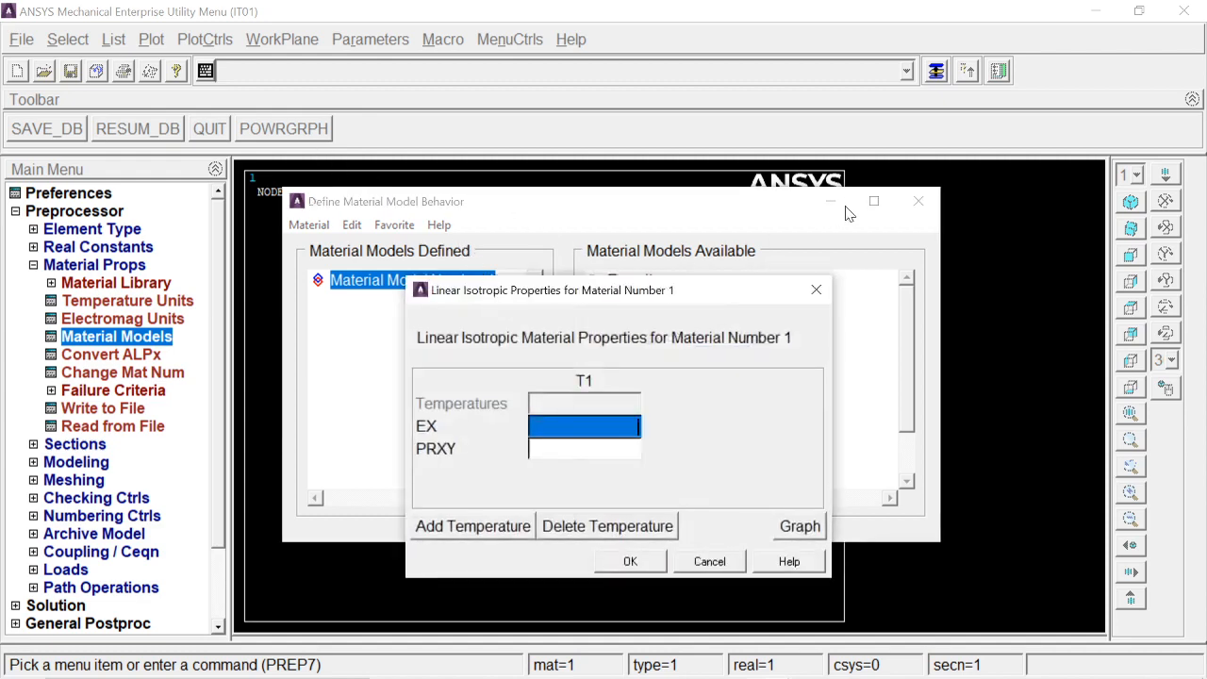
left_click_drag(732, 292, 1047, 203)
left_click_drag(655, 209, 440, 117)
left_click_drag(773, 206, 643, 162)
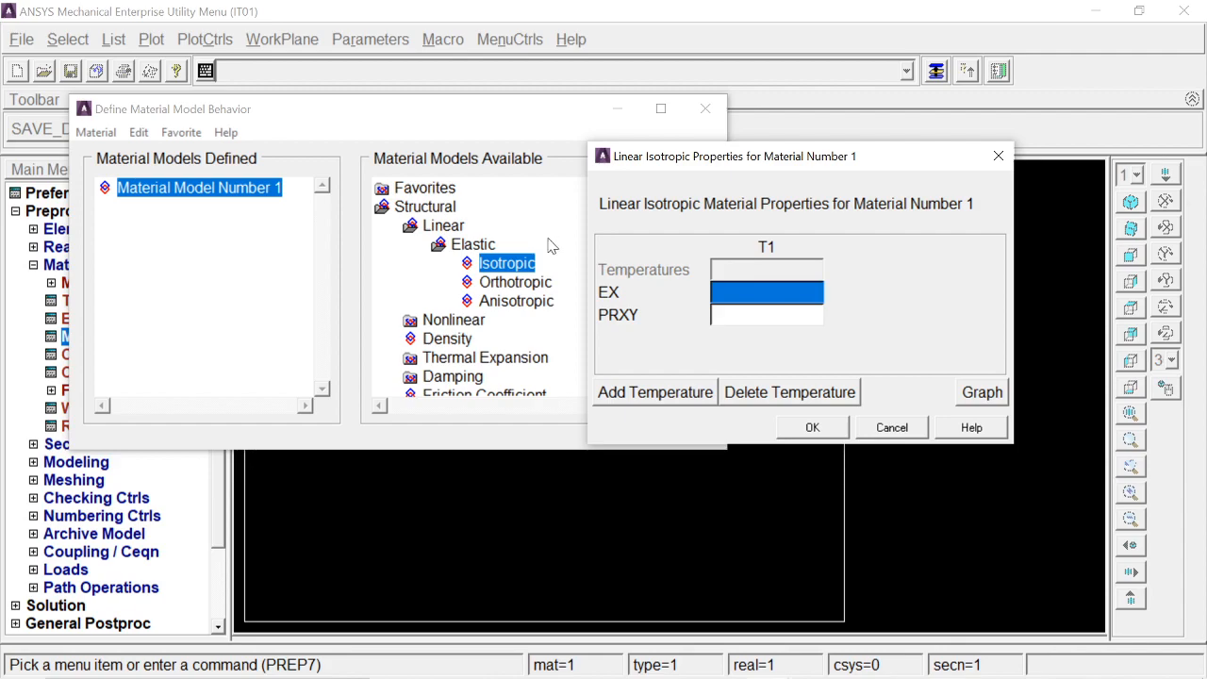
Step: Switch to the problem slide to read the Young's modulus value, then return to the material dialog
key("alt+Tab")
key("alt+Tab")
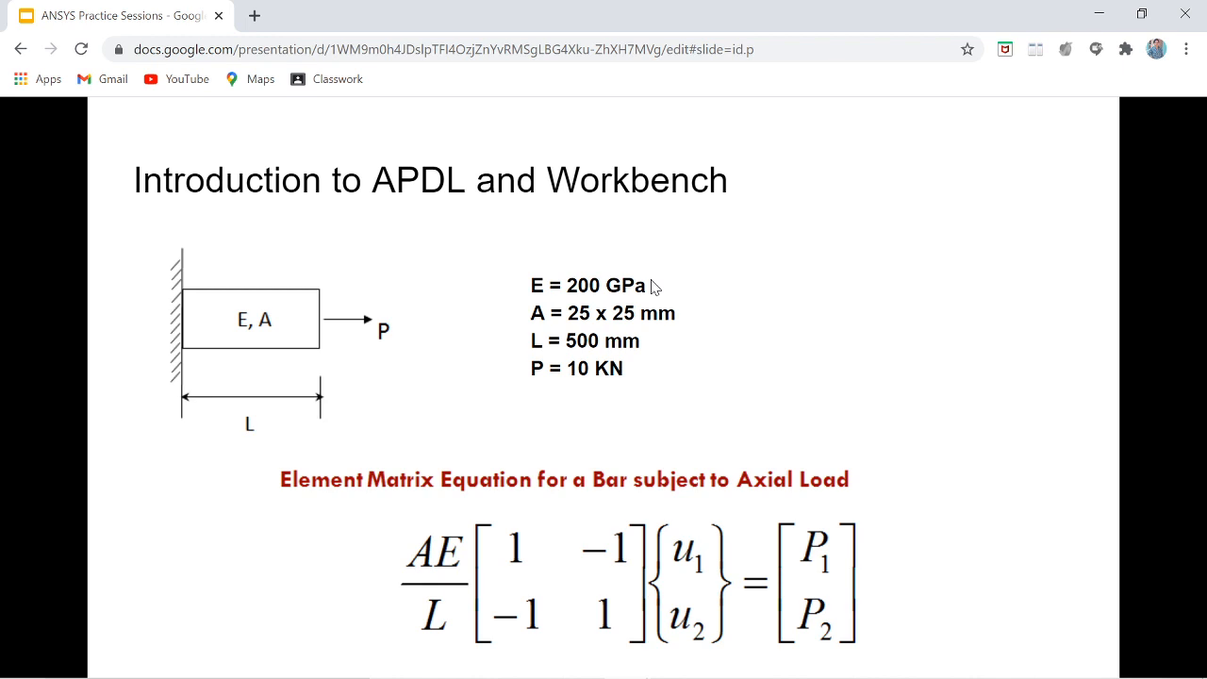
key("alt+Tab")
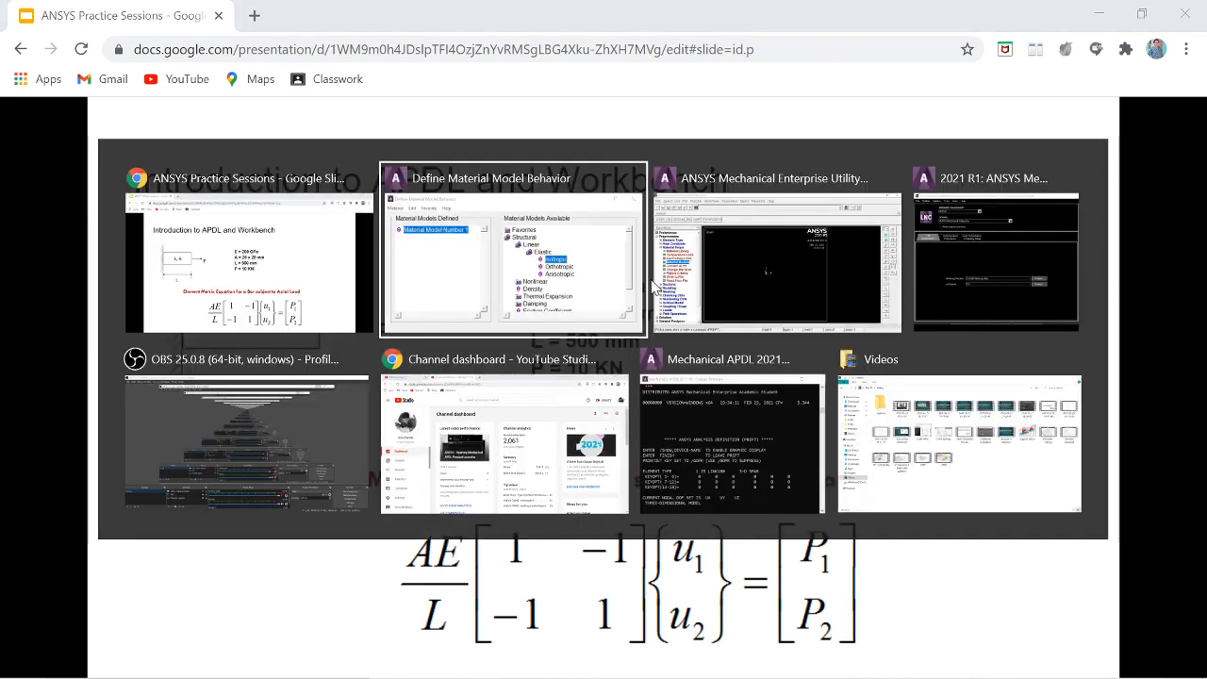
key("alt+Tab")
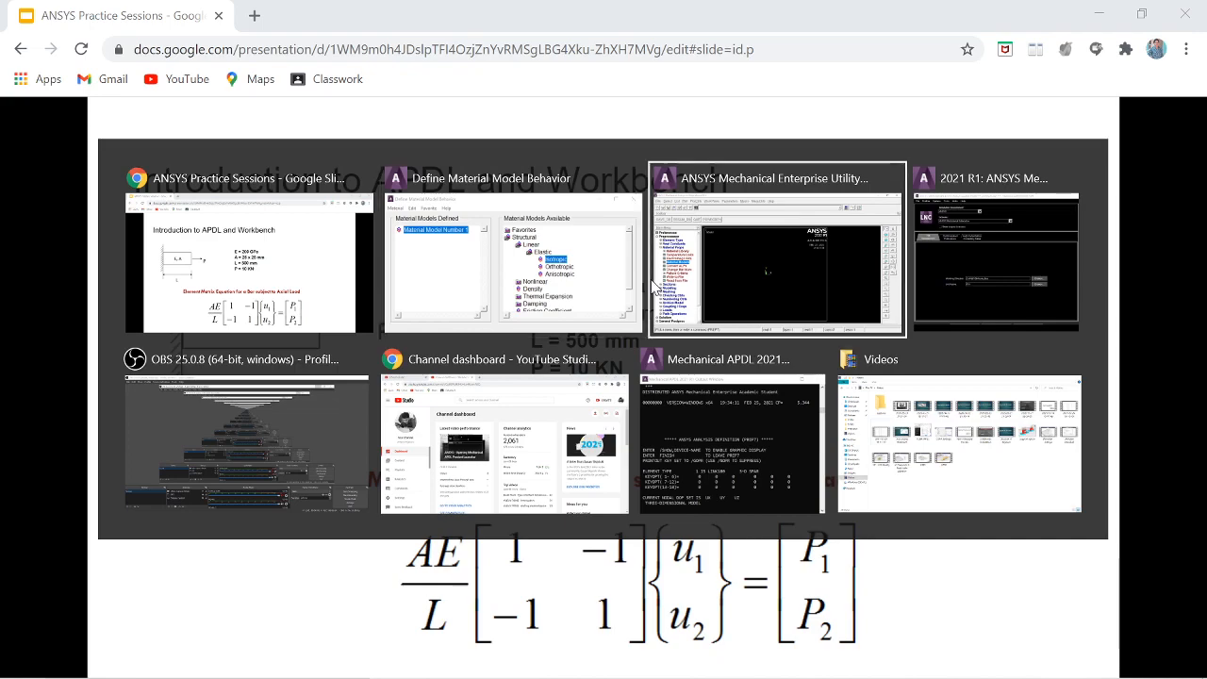
left_click(948, 71)
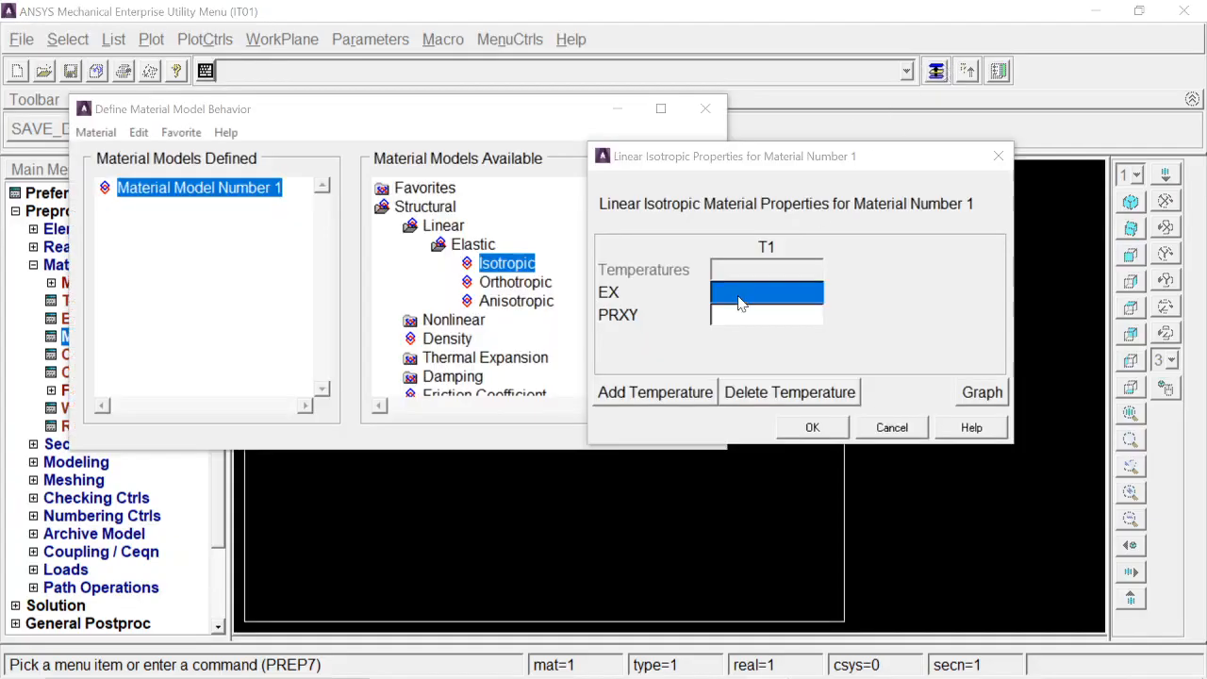
Step: Set EX to 2e5 and PRXY to .3 for material 1, confirm, and exit the material model dialog
left_click(751, 299)
type("e")
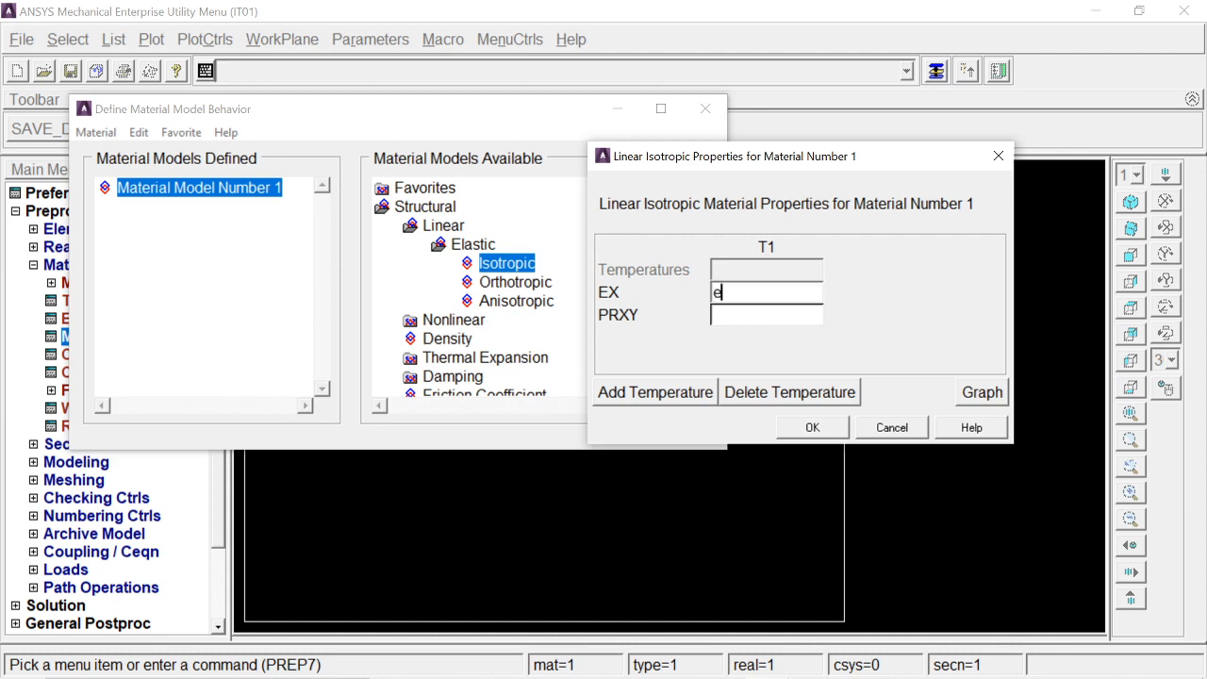
key("BackSpace")
type("2e5")
key("Tab")
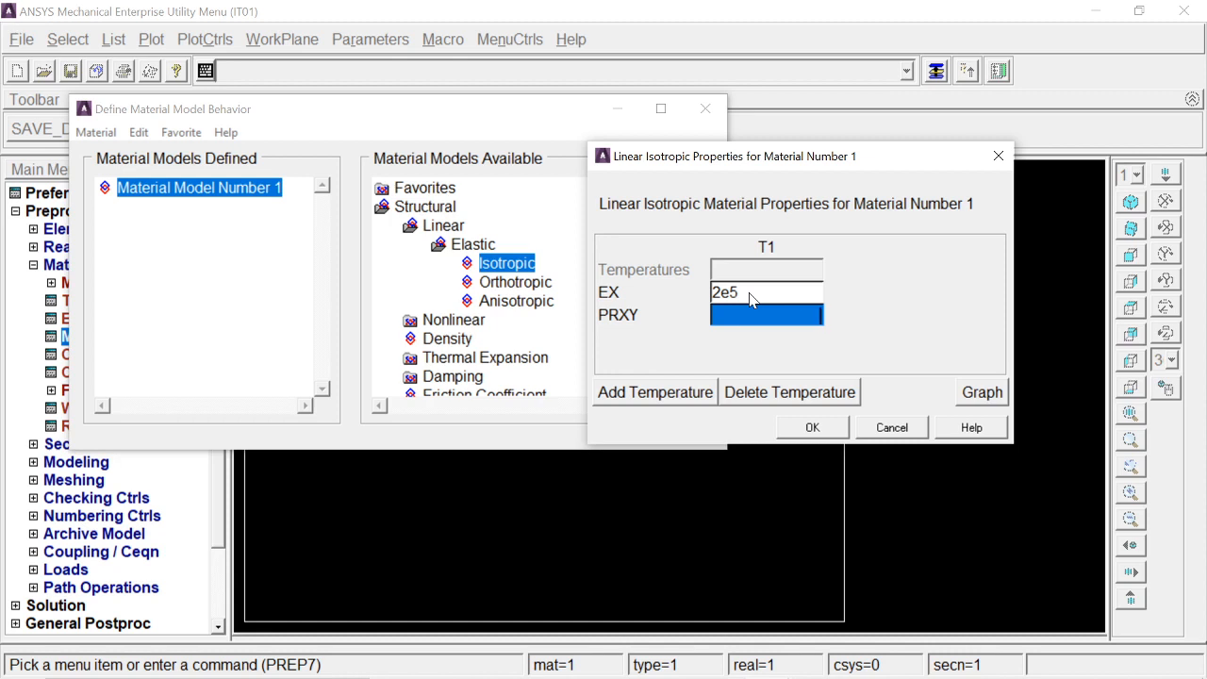
type(".3")
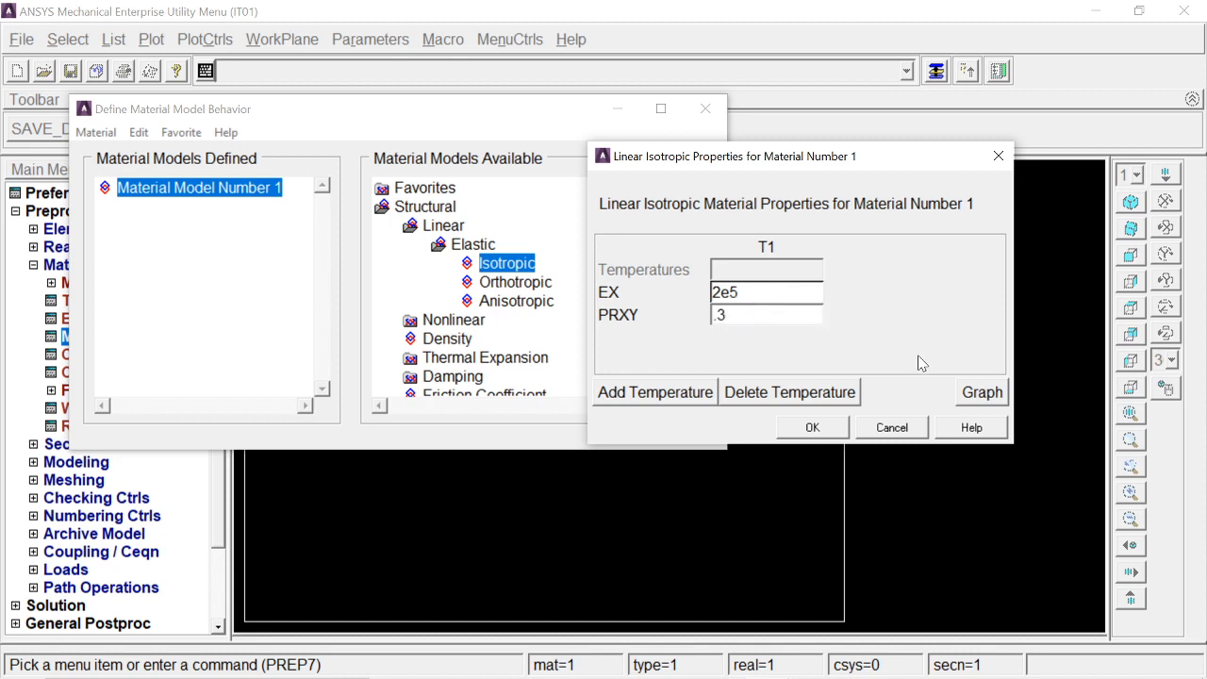
left_click(817, 429)
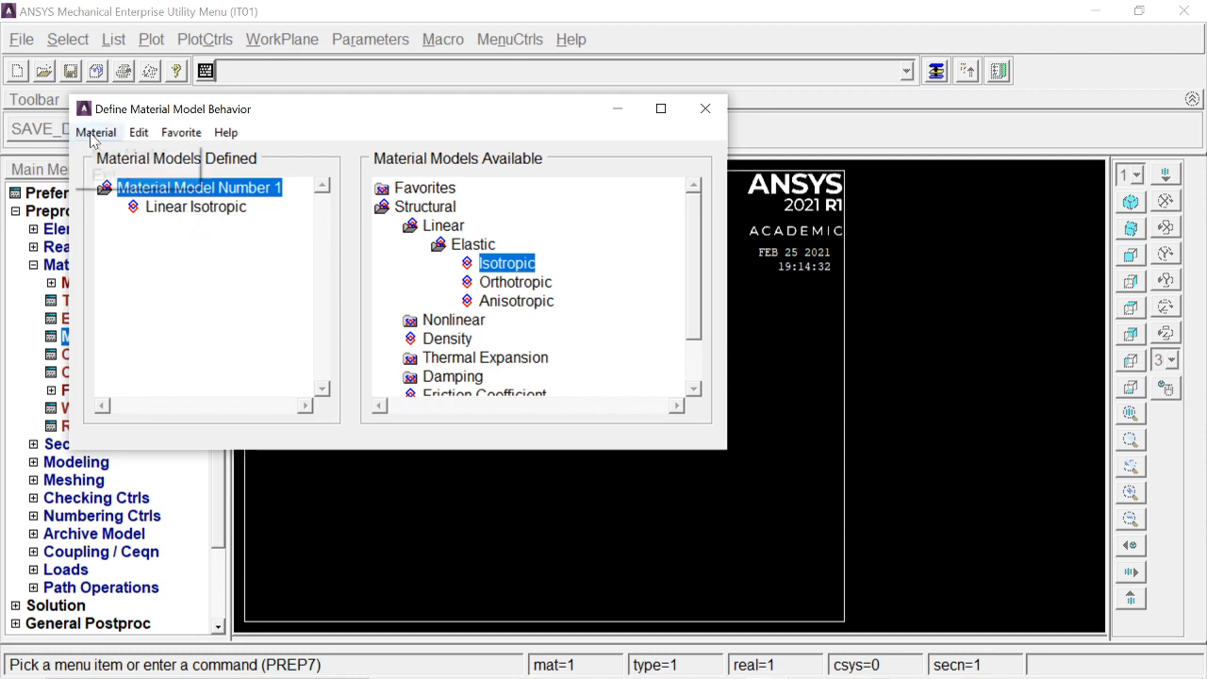
left_click(95, 132)
left_click(100, 176)
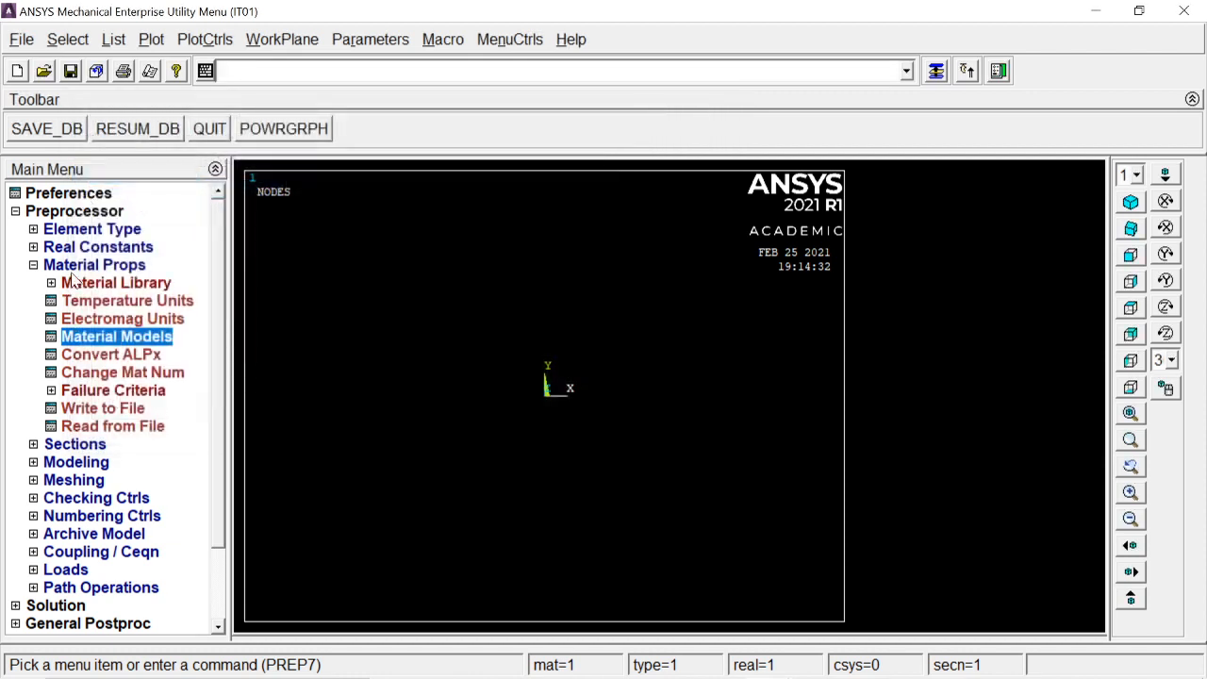
Step: Add link section 1 and name it sq1
left_click(81, 265)
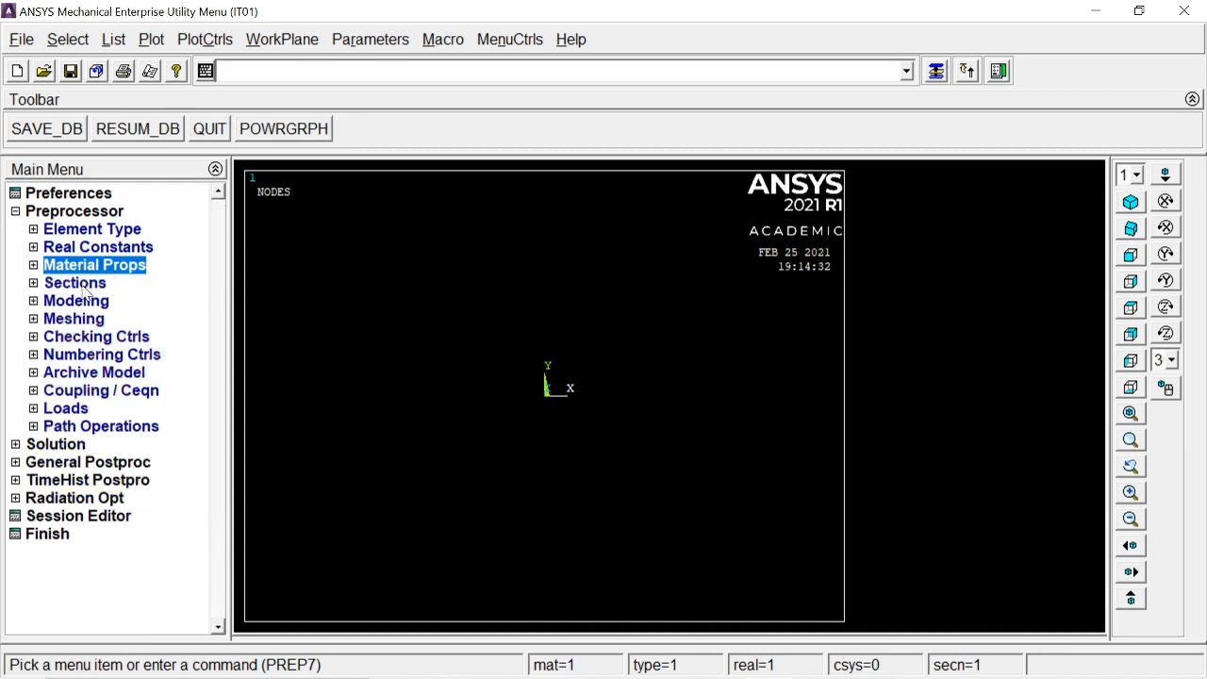
left_click(83, 284)
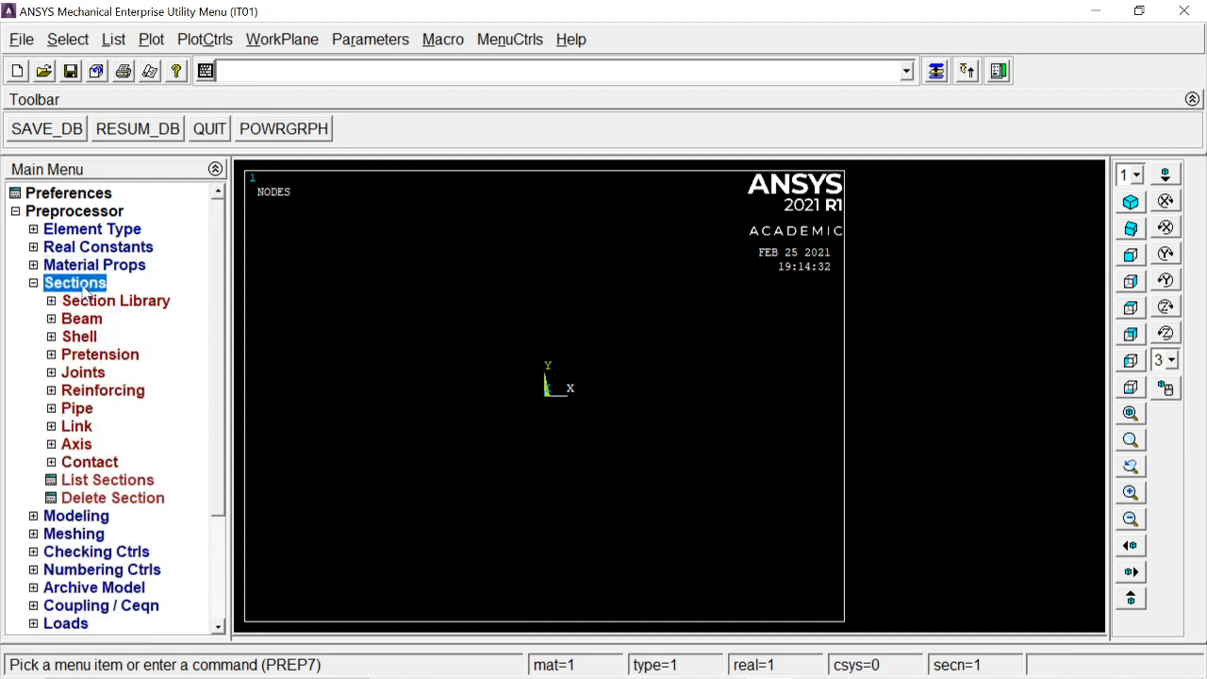
left_click(77, 428)
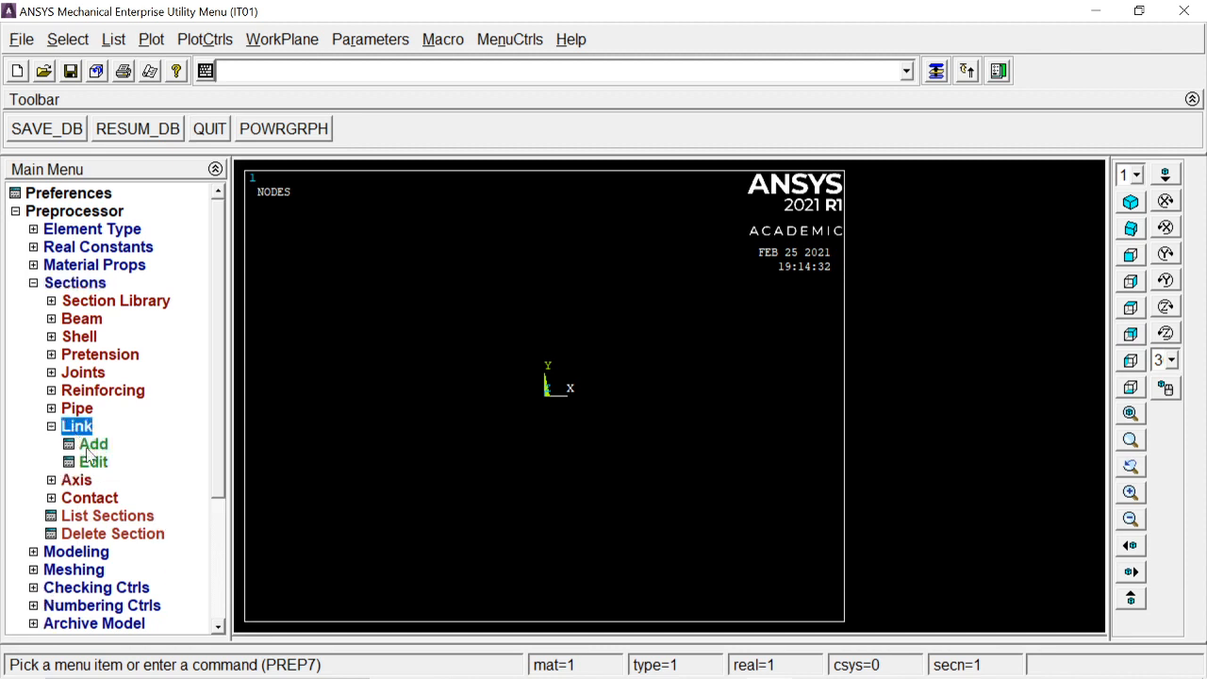
left_click(94, 446)
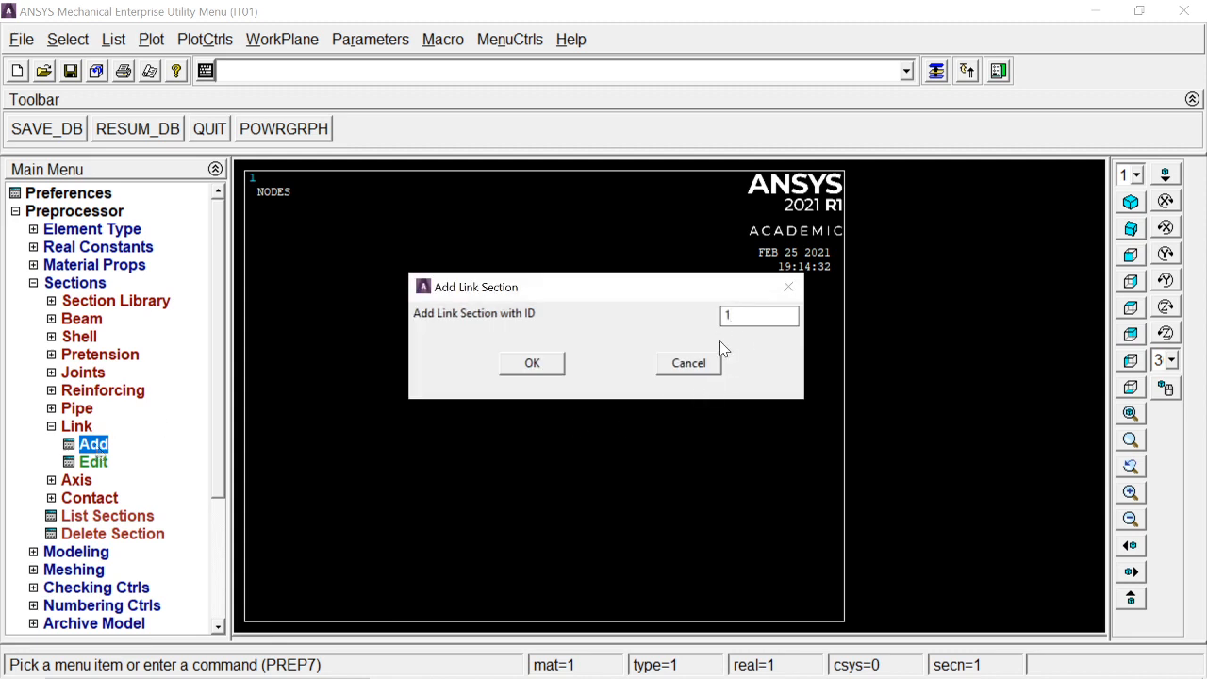
left_click(546, 369)
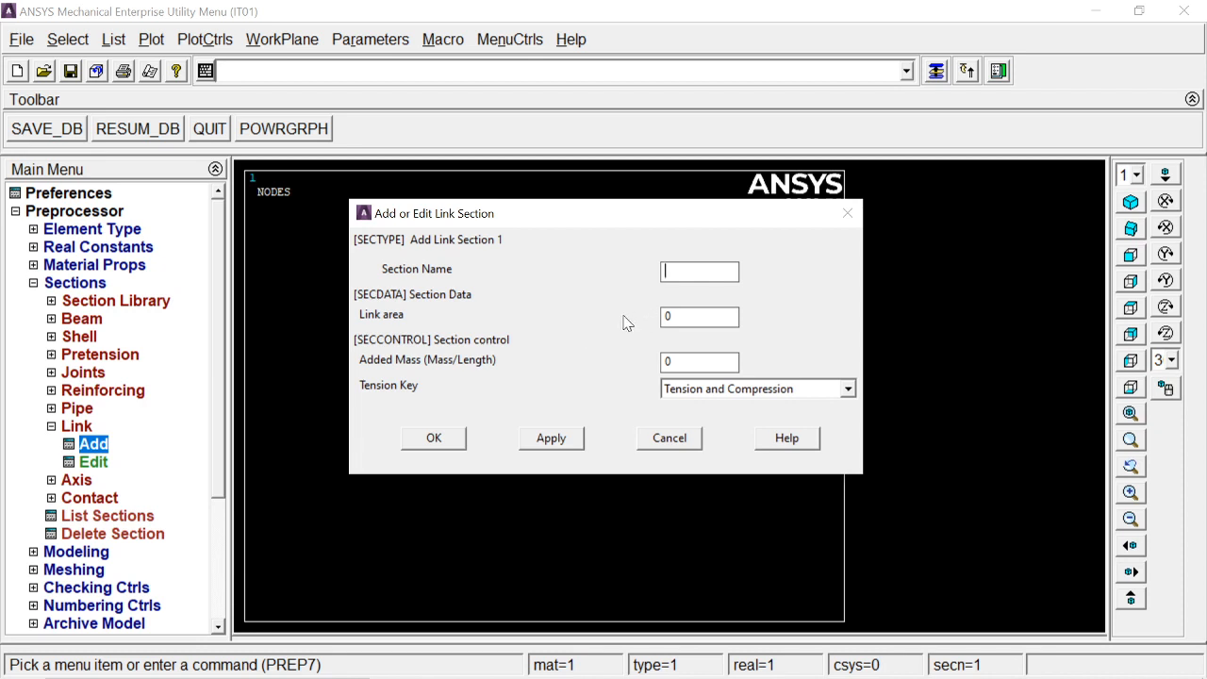
type("sq")
Step: Switch to the problem slide to check the cross-section dimensions, then return to the section dialog
key("alt+Tab")
key("alt+Tab")
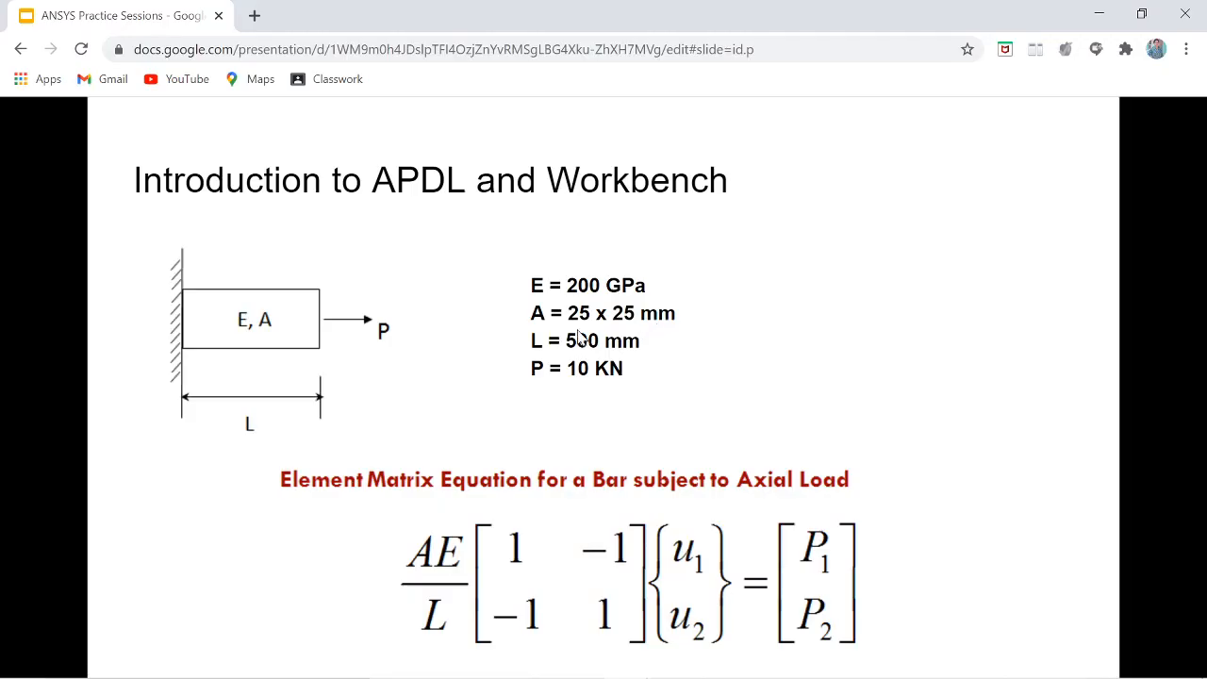
key("alt+Tab")
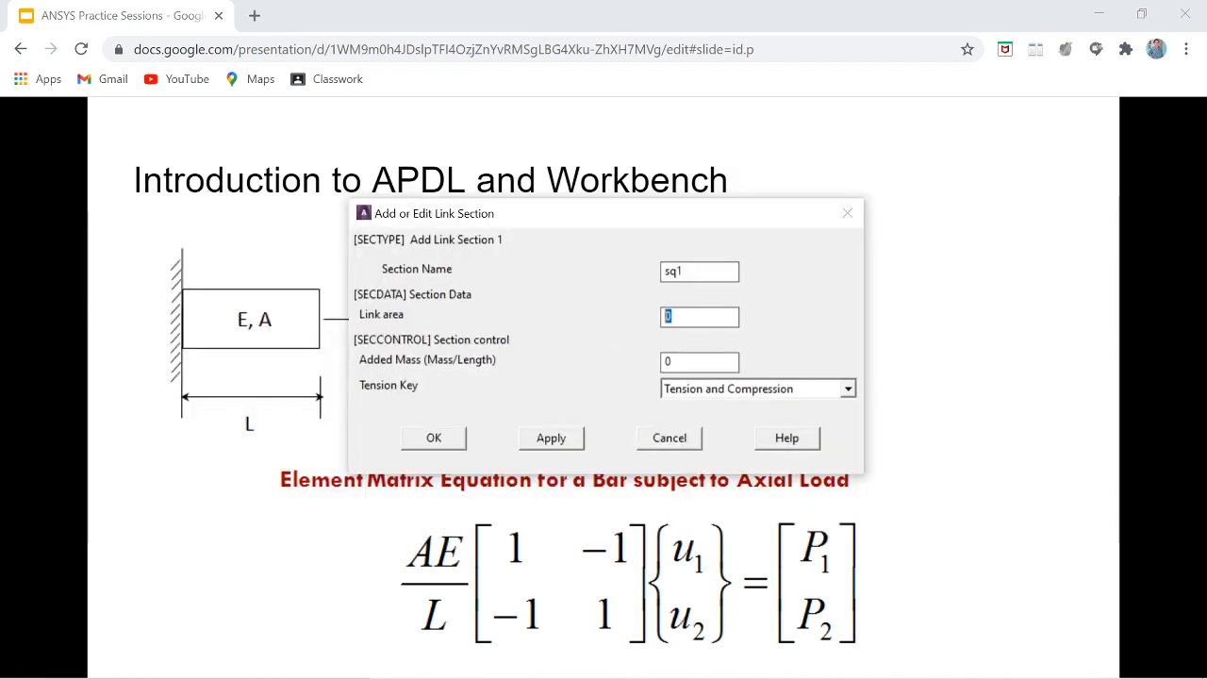
Step: Set the link area to 625, keep the Tension and Compression key, and confirm the section
type("62")
key("alt+Tab")
key("alt+Tab")
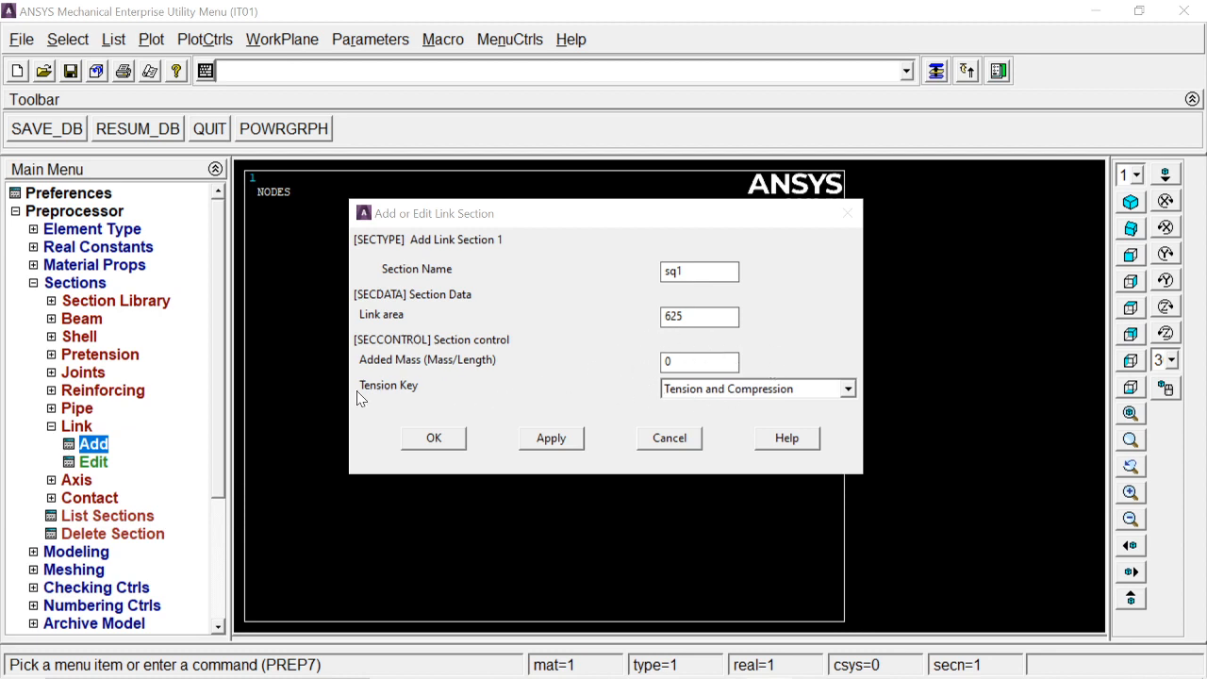
left_click(762, 389)
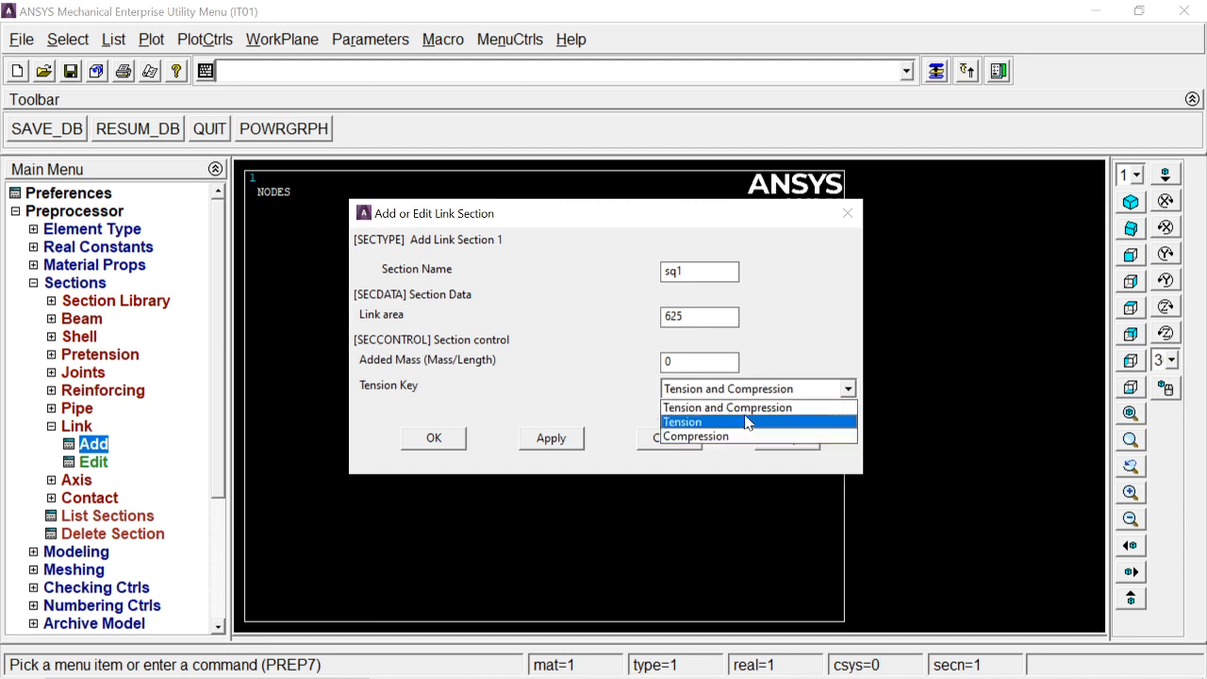
left_click(744, 412)
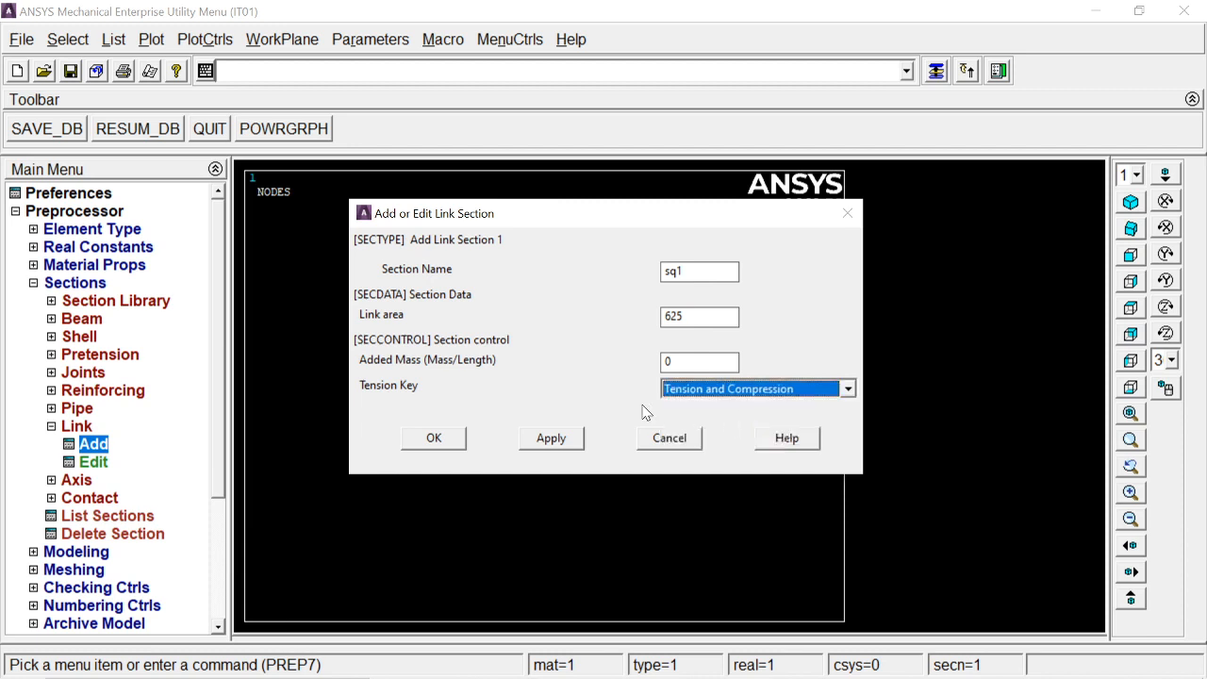
left_click(426, 439)
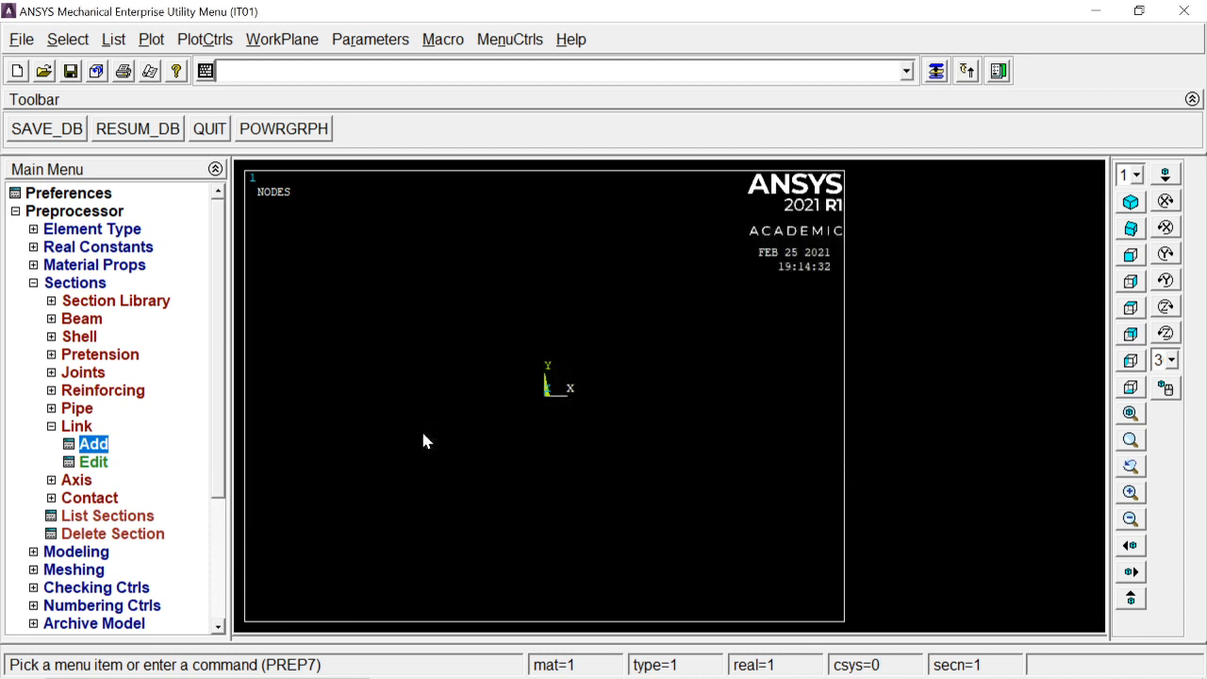
Step: Switch to the problem slide to check the bar length, then return to ANSYS
left_click(93, 284)
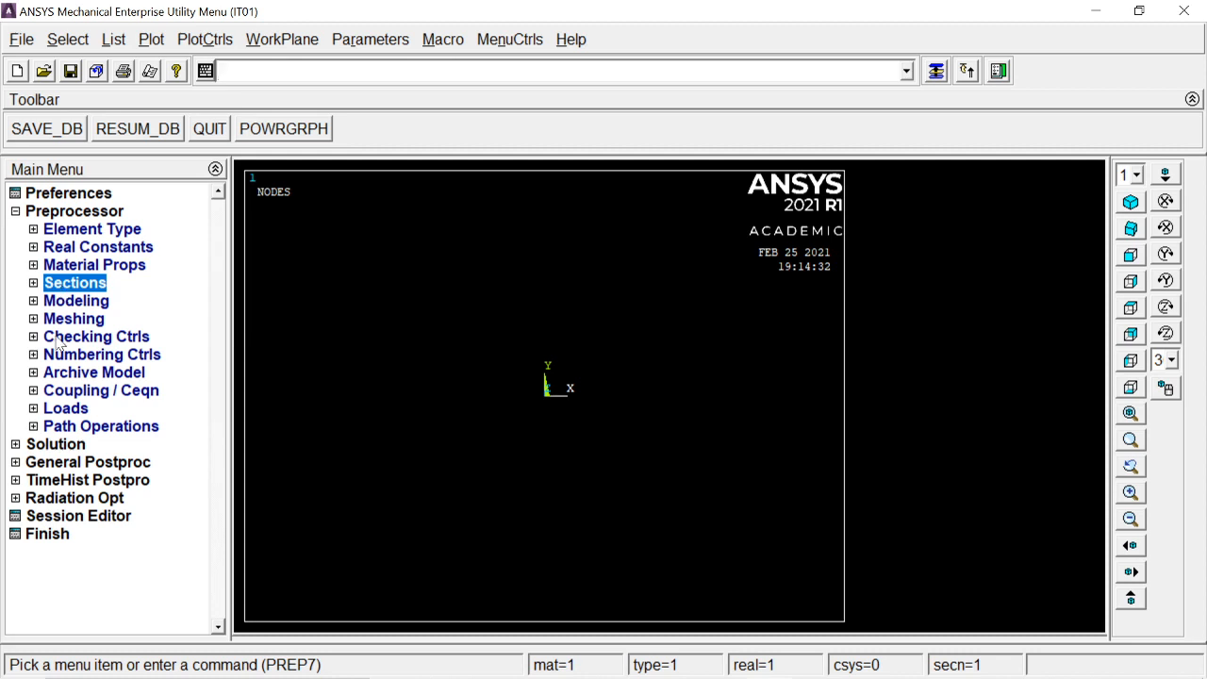
left_click(68, 302)
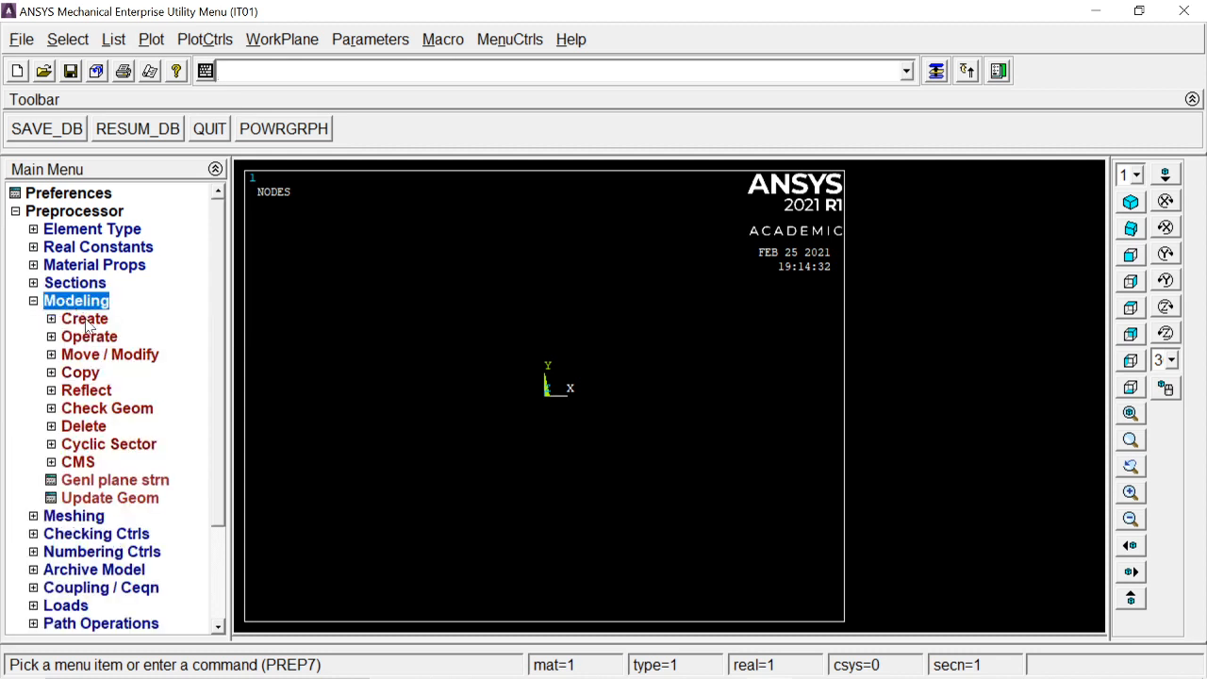
key("alt+Tab")
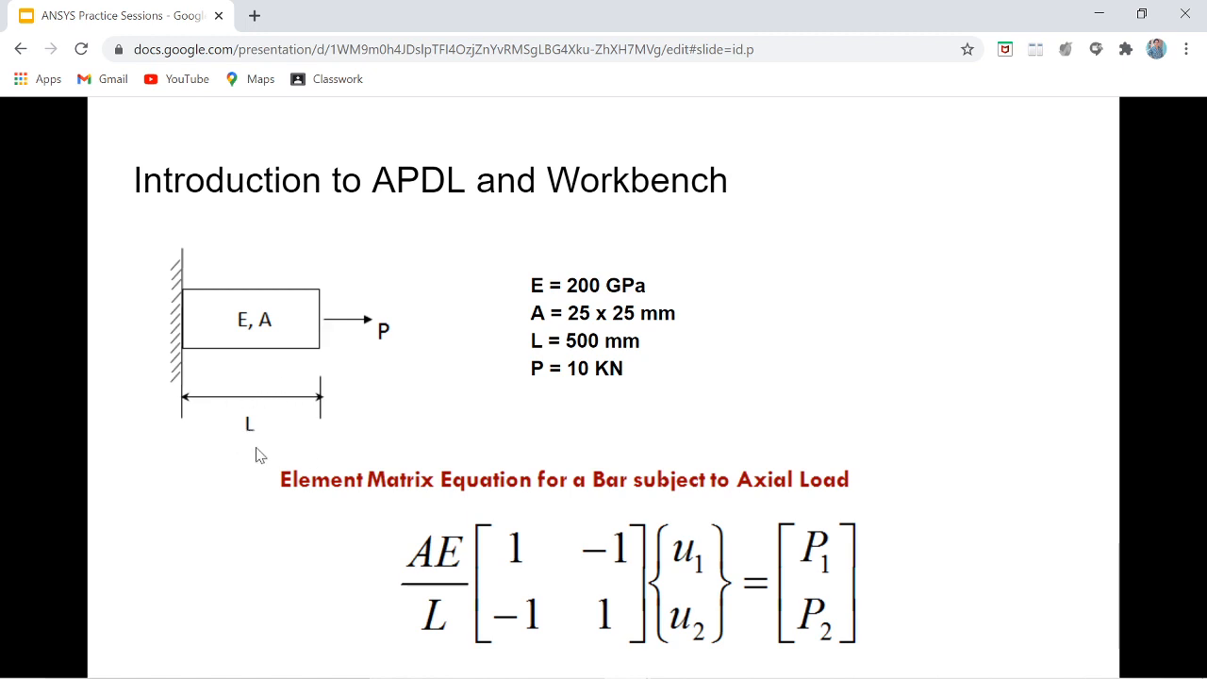
key("alt+Tab")
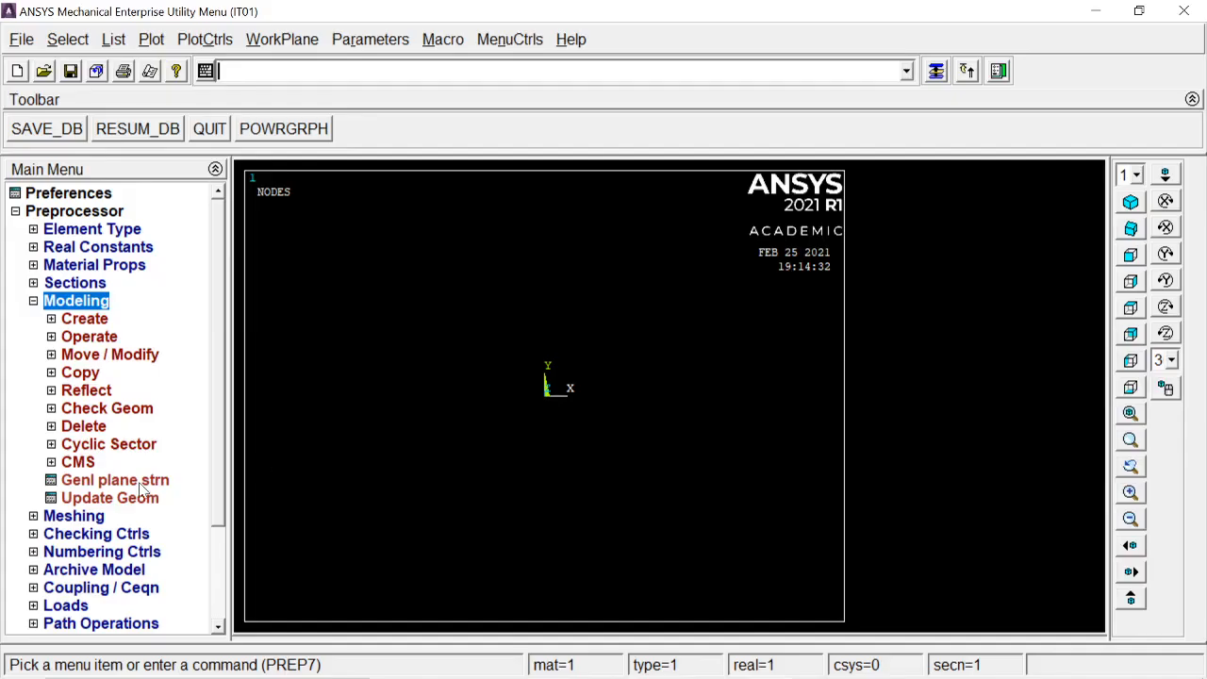
Step: Create keypoints in the active coordinate system at X=0 and X=500
left_click(87, 320)
left_click(103, 338)
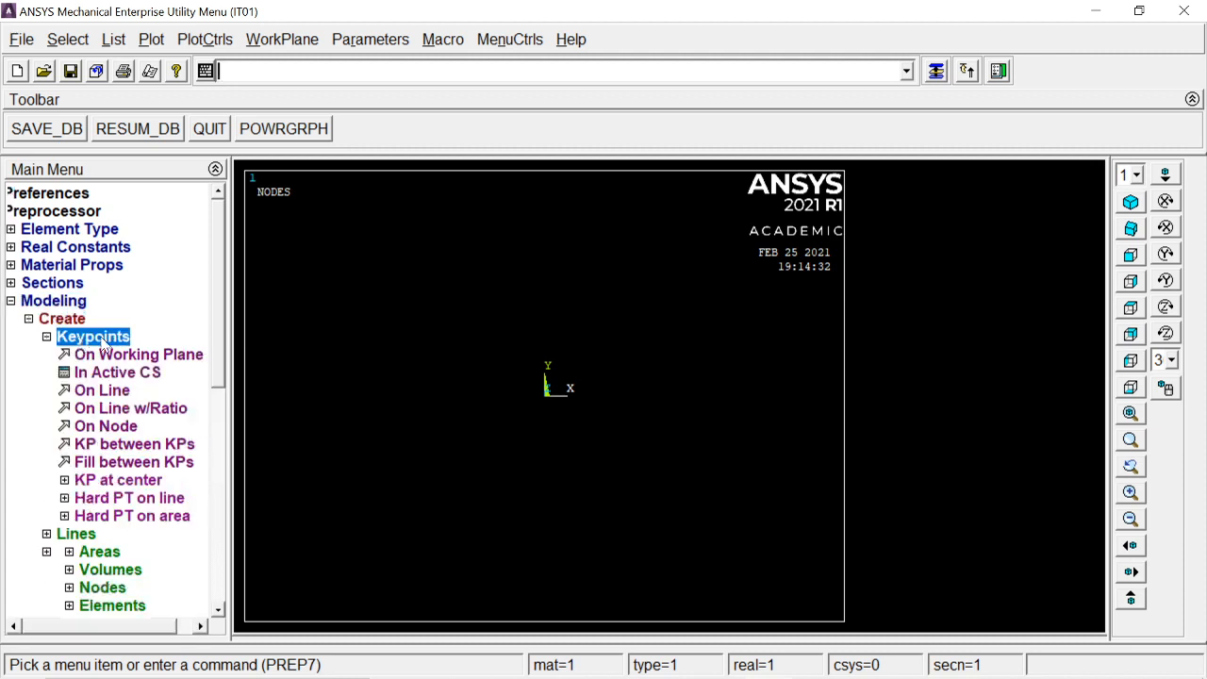
left_click(106, 374)
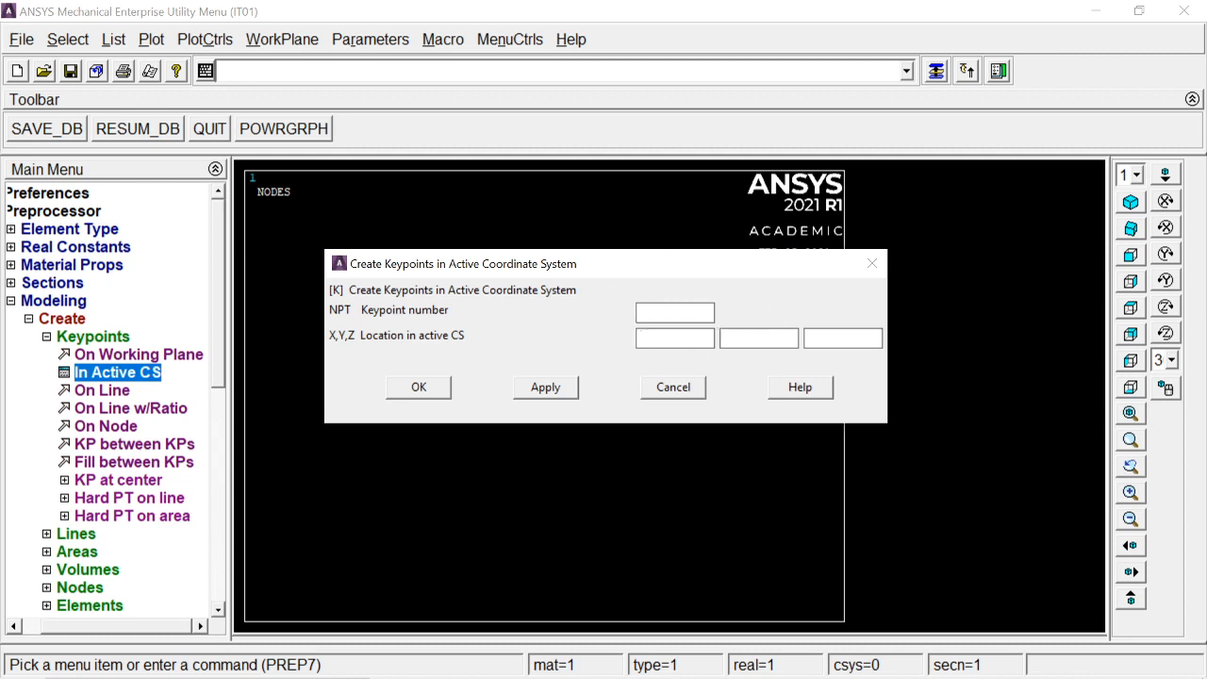
left_click(543, 388)
type("100")
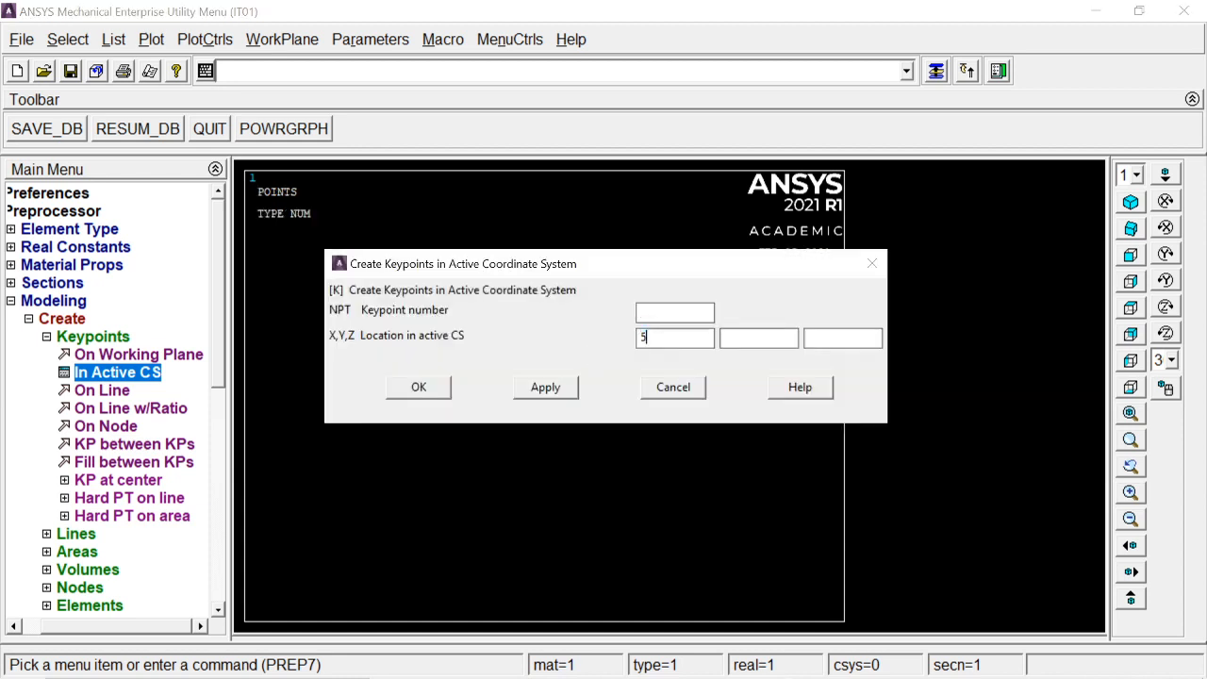
left_click(420, 391)
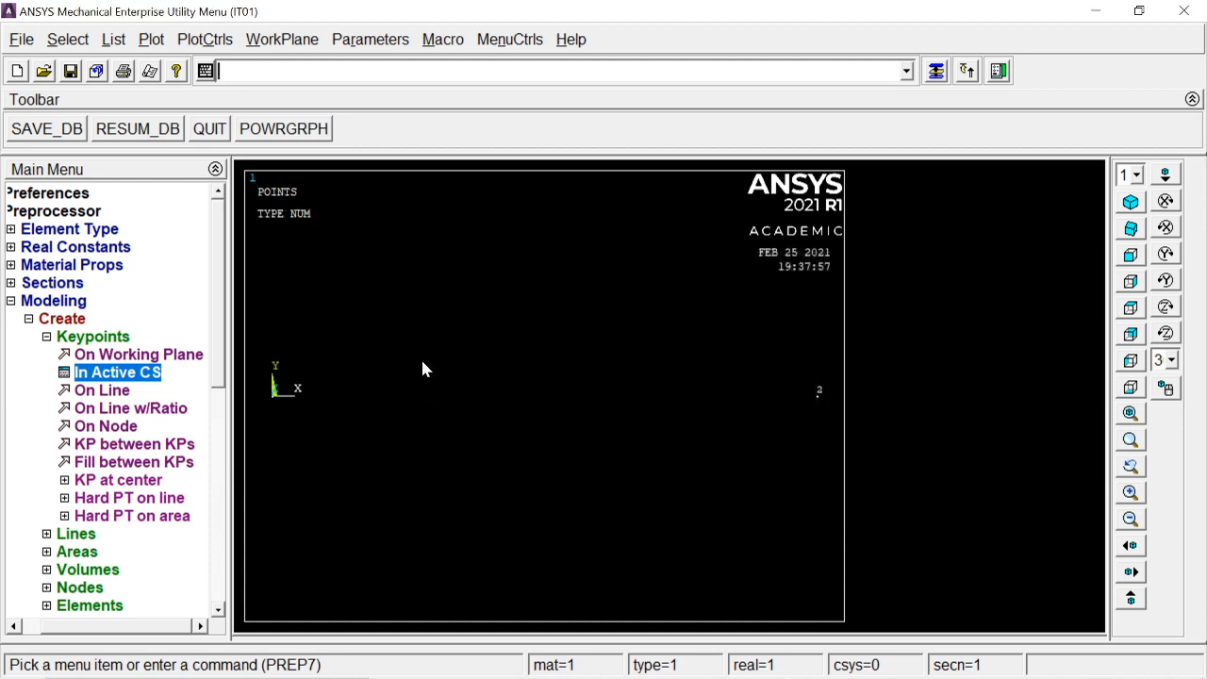
Step: Create a straight line connecting keypoint 1 and keypoint 2
left_click(109, 337)
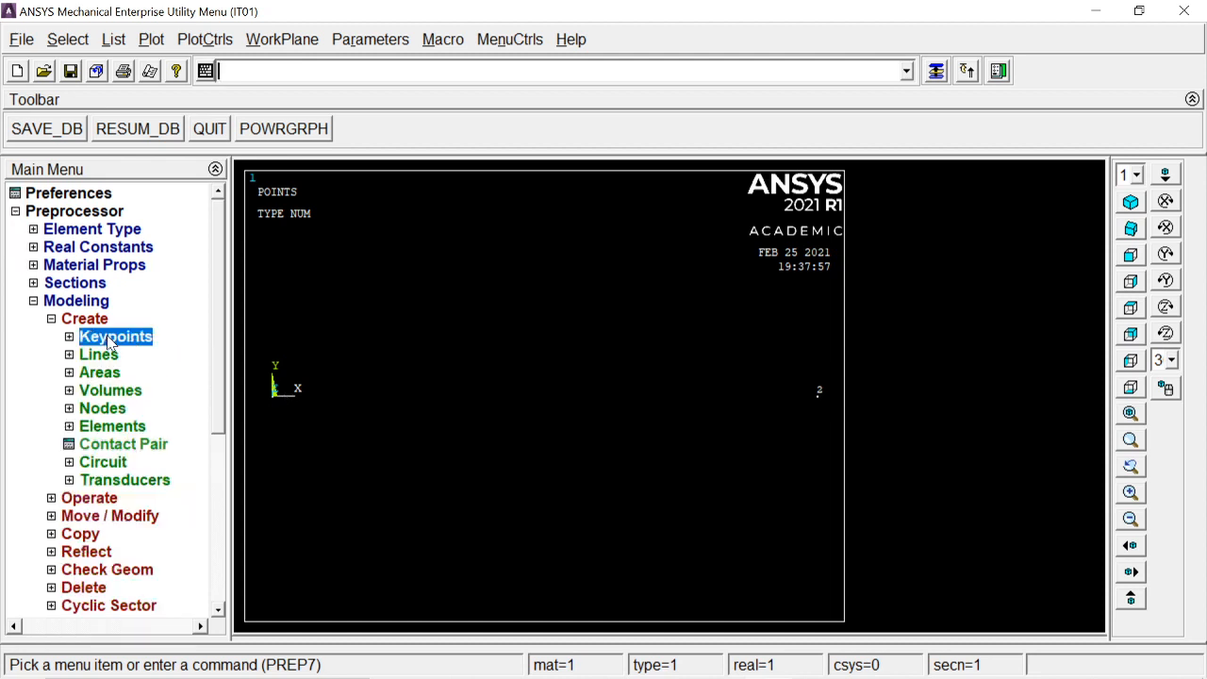
left_click(102, 357)
left_click(113, 373)
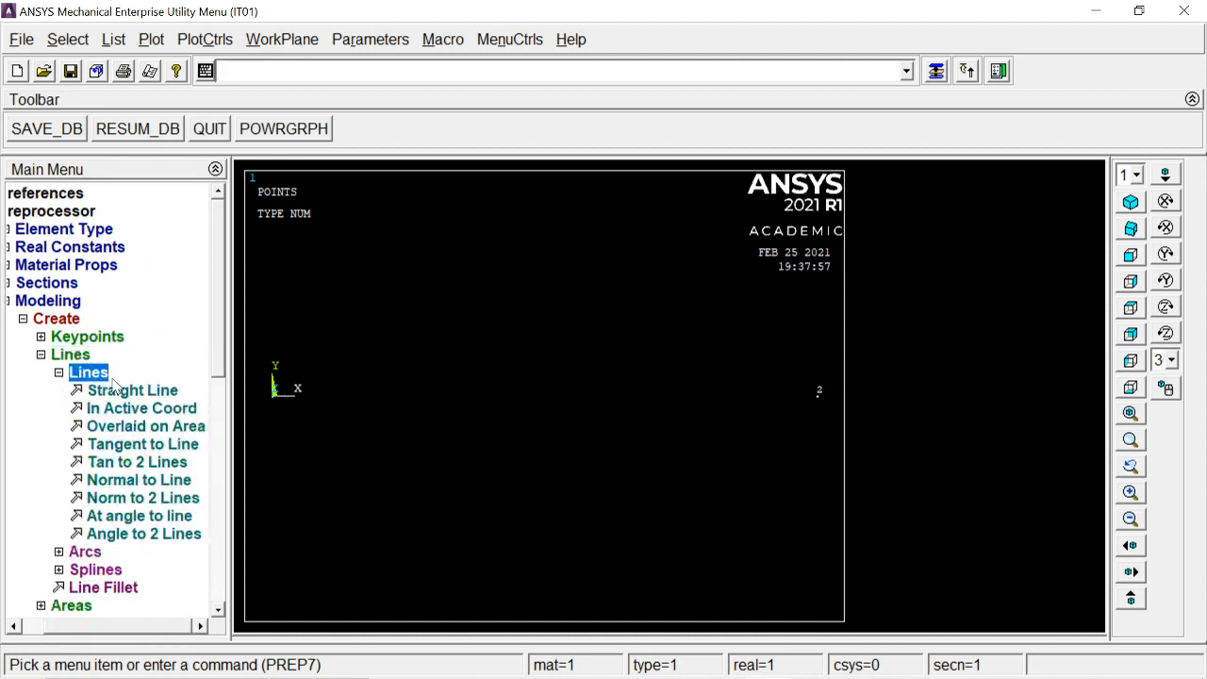
left_click(118, 391)
left_click(314, 451)
left_click(760, 461)
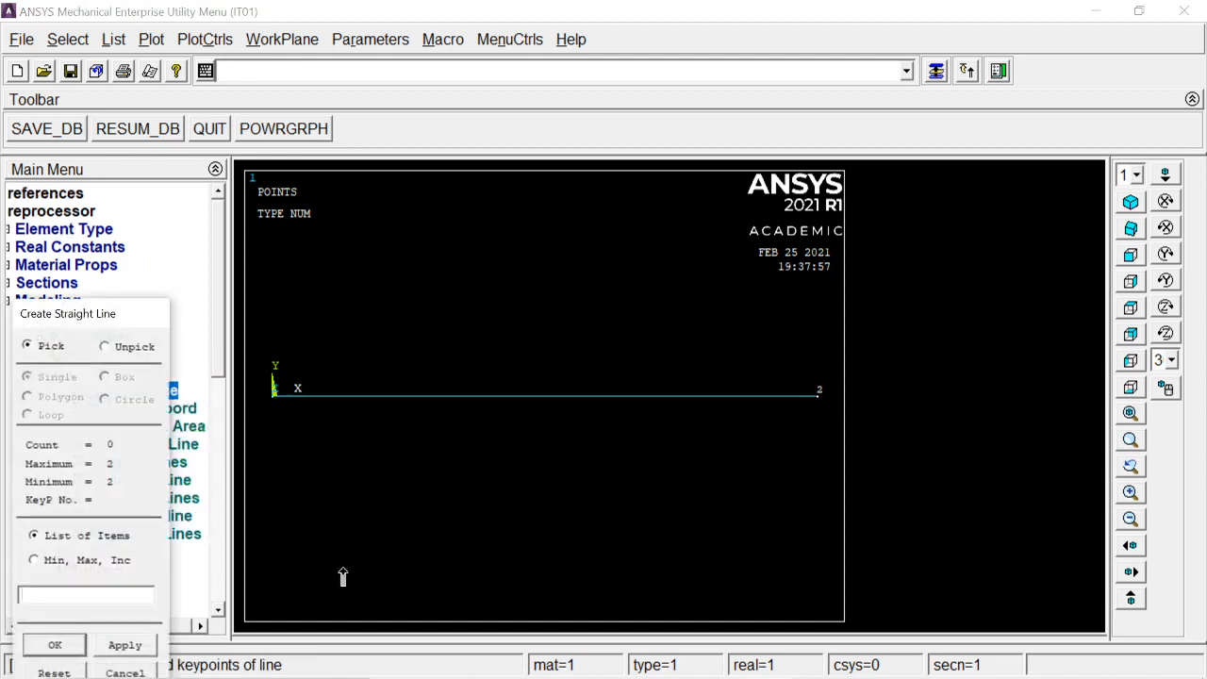
left_click(49, 642)
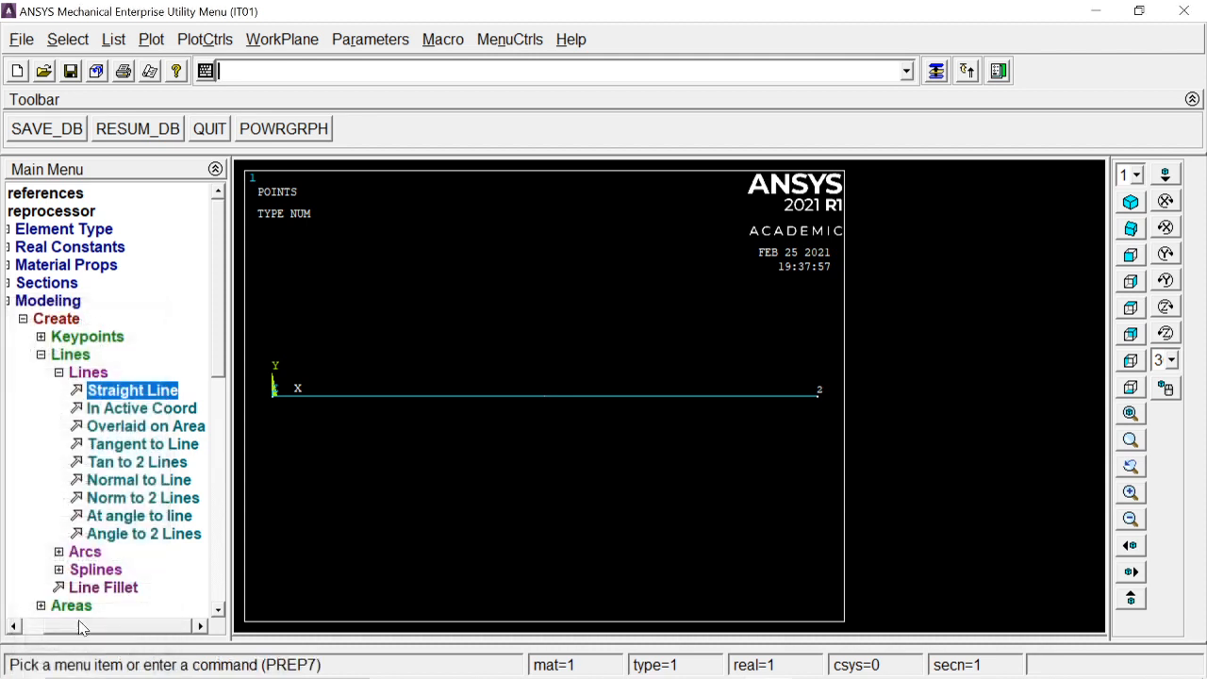
Step: Turn on keypoint and line numbering in the plot numbering controls
left_click(87, 371)
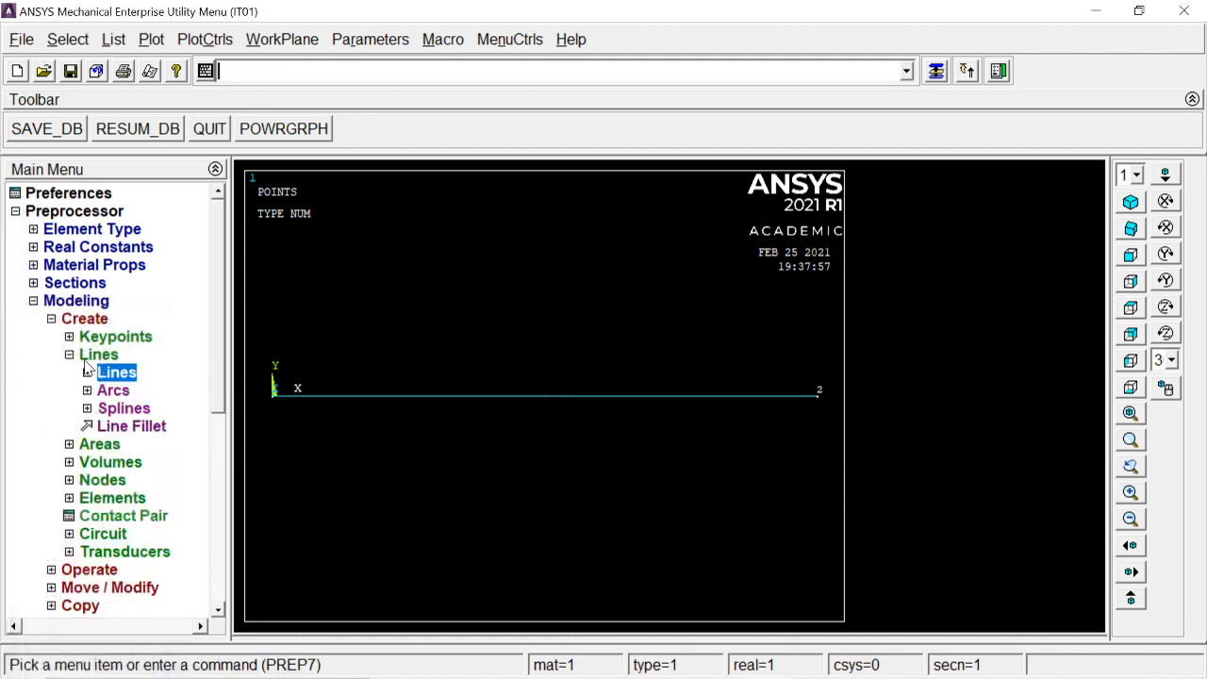
left_click(98, 355)
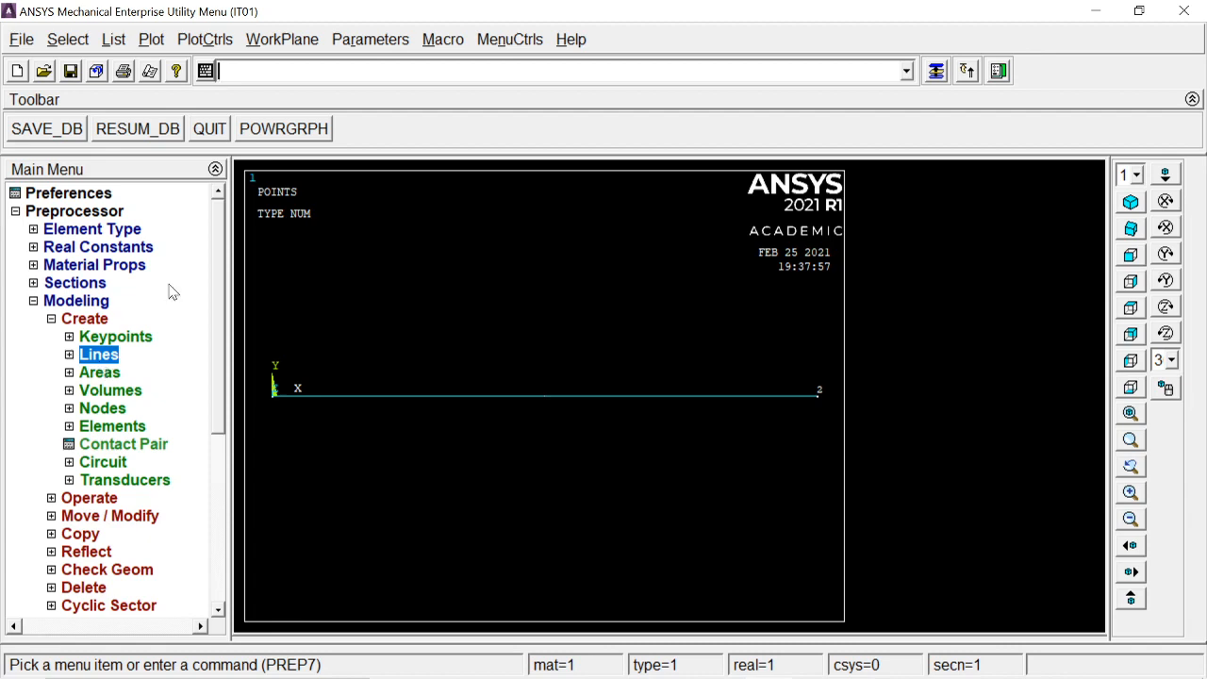
left_click(226, 41)
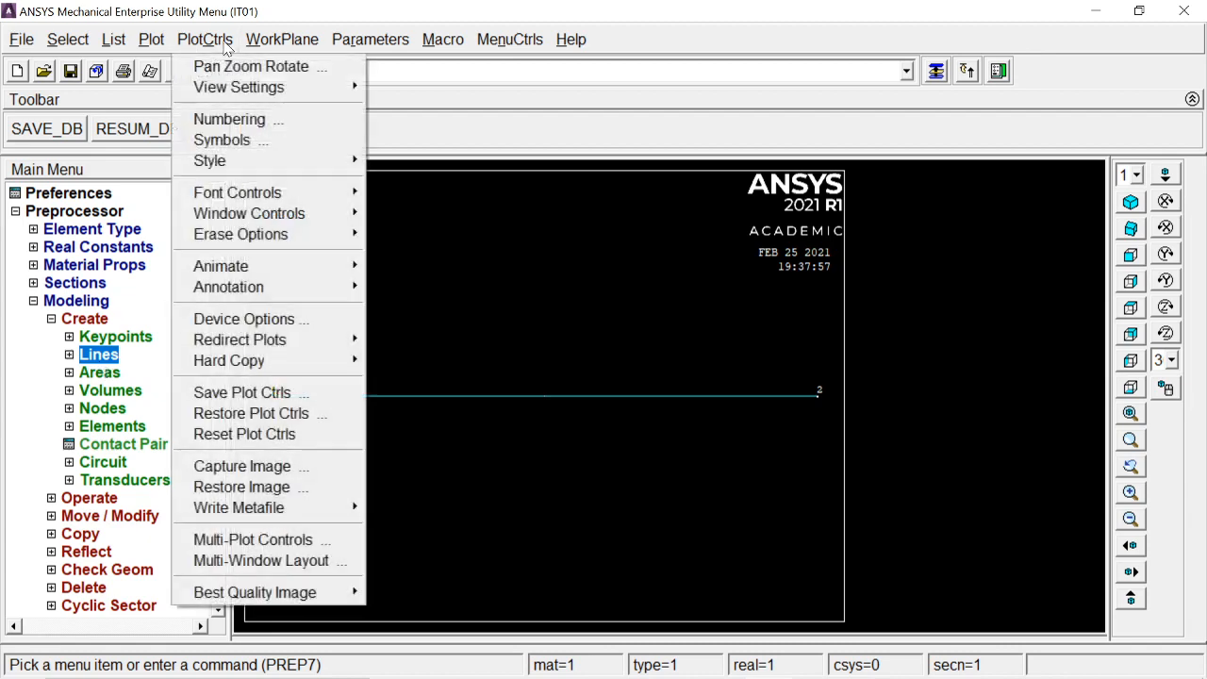
left_click(244, 120)
left_click(698, 202)
left_click(687, 231)
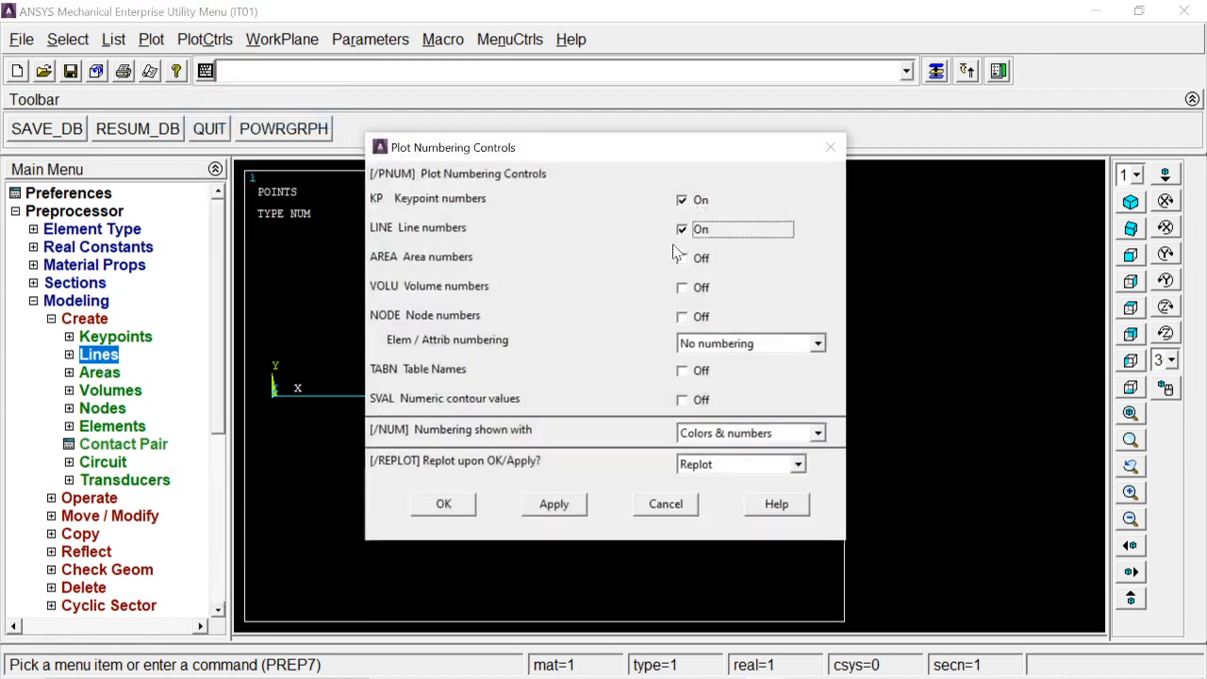
left_click(444, 504)
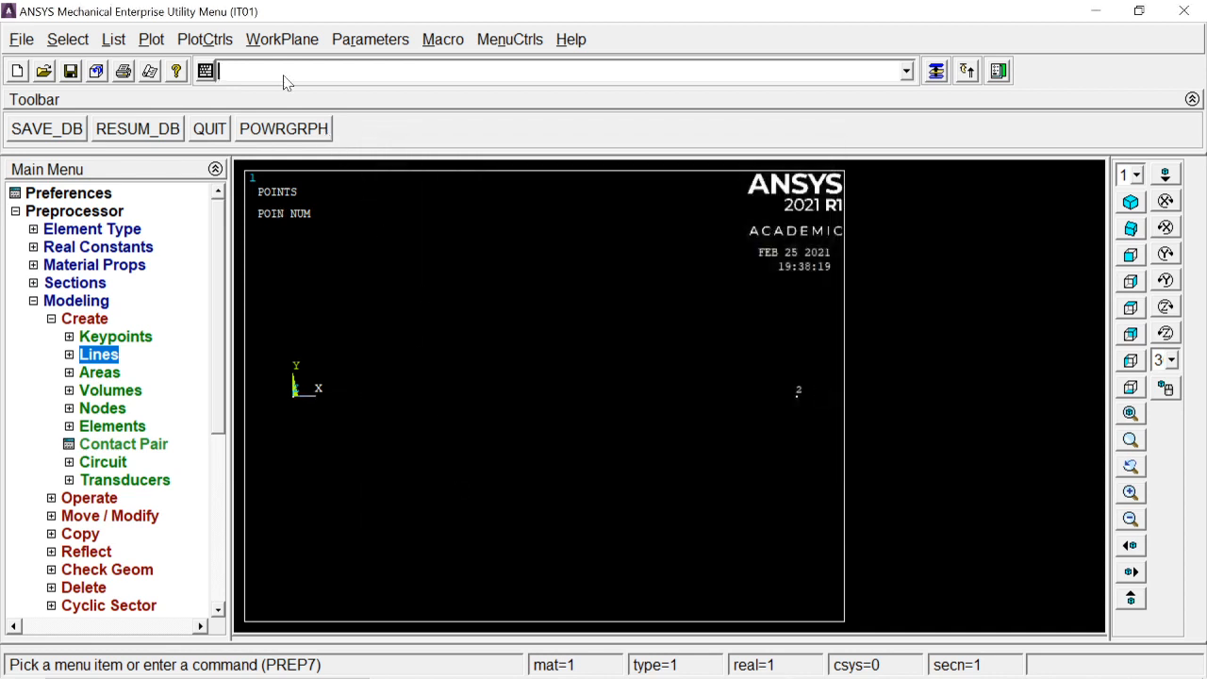
Step: Replot all entities with Multi-Plots and switch to an isometric view
left_click(151, 39)
left_click(193, 381)
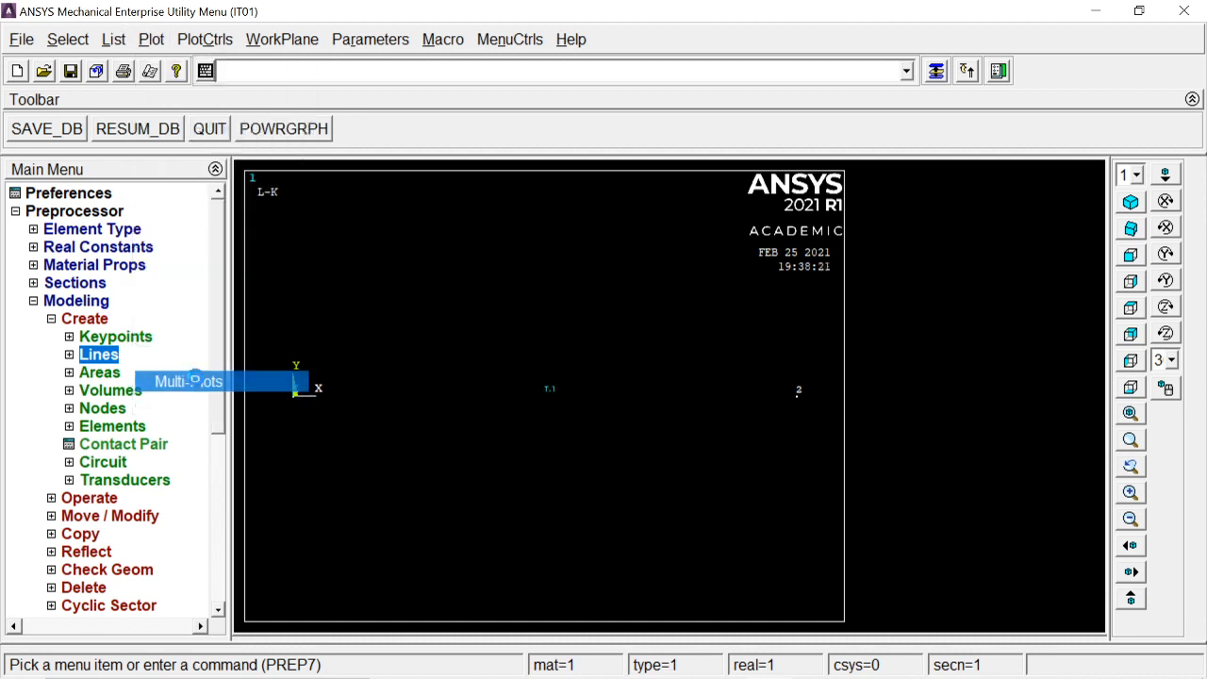
left_click(1131, 202)
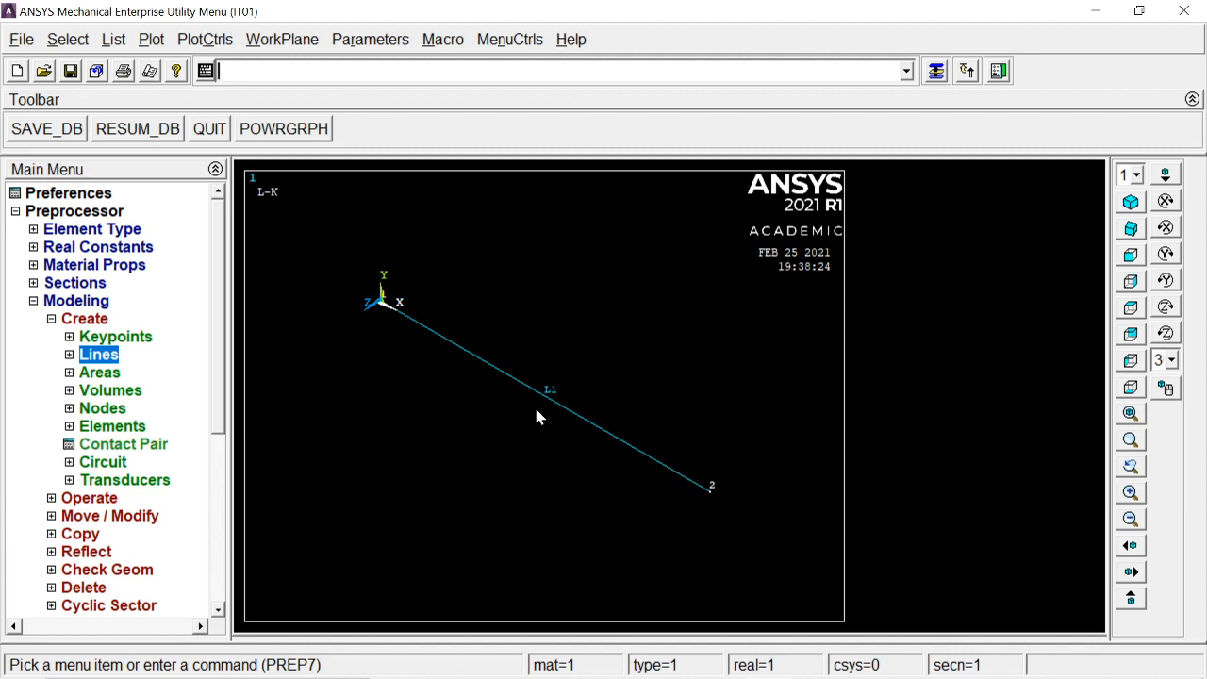
Step: Open the MeshTool from the Meshing menu and reposition its window
left_click(151, 39)
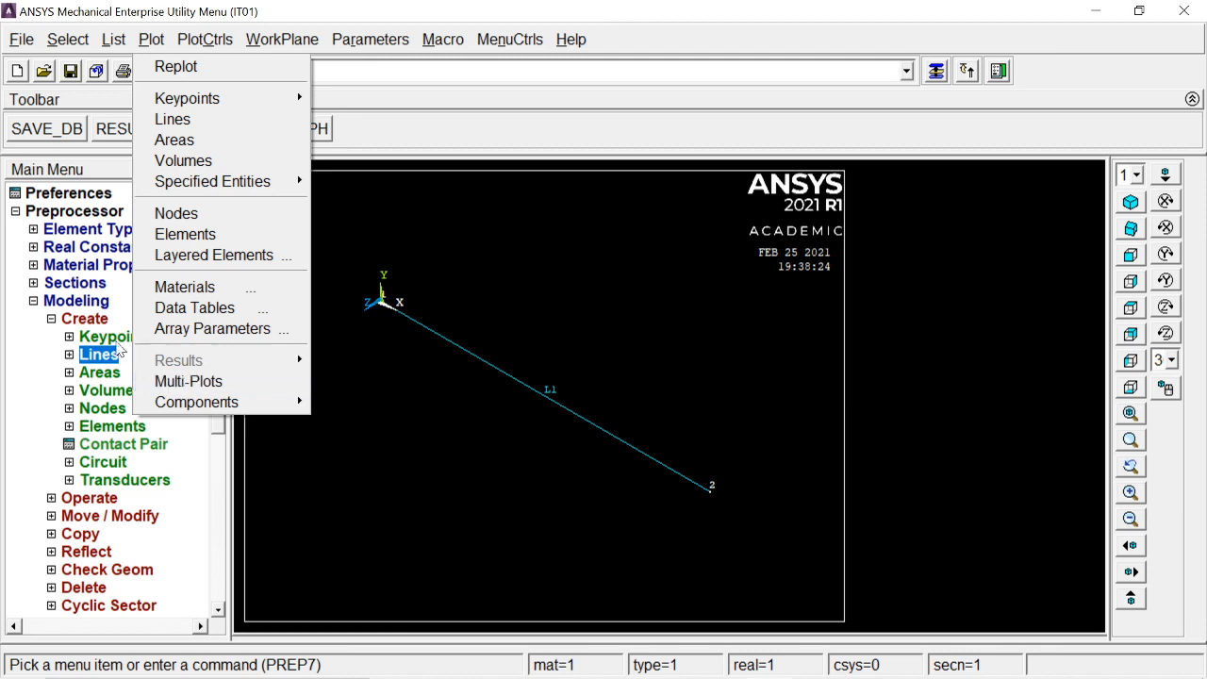
left_click(85, 319)
left_click(81, 304)
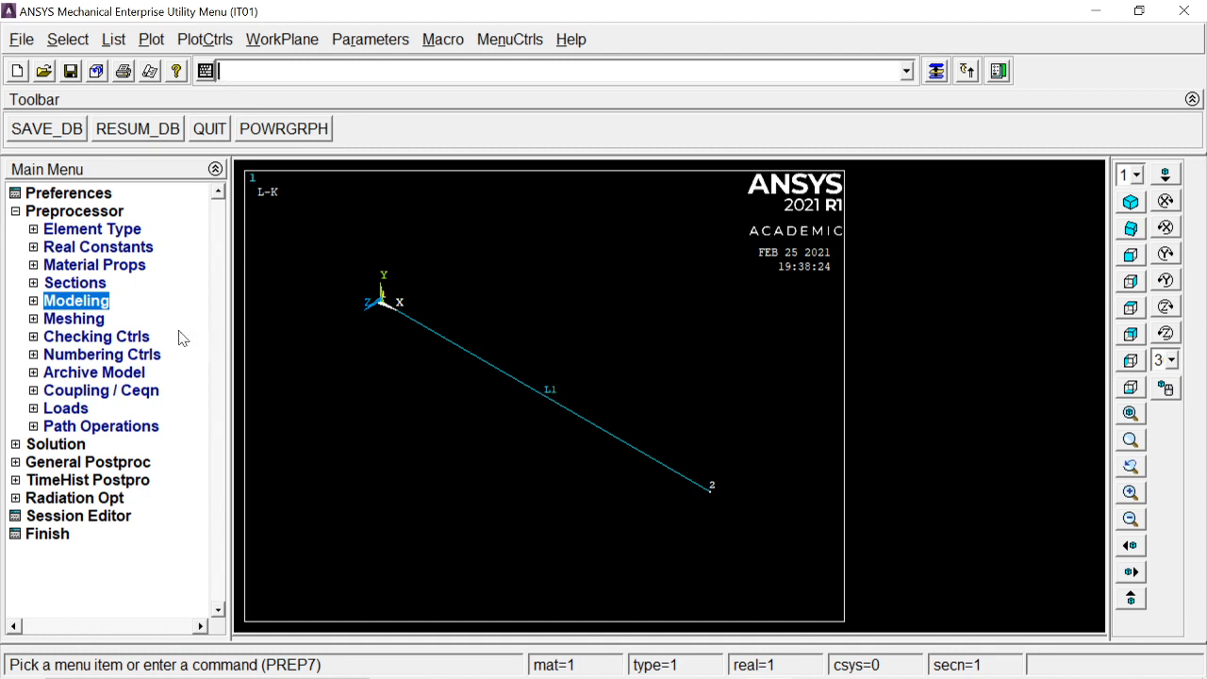
left_click(73, 319)
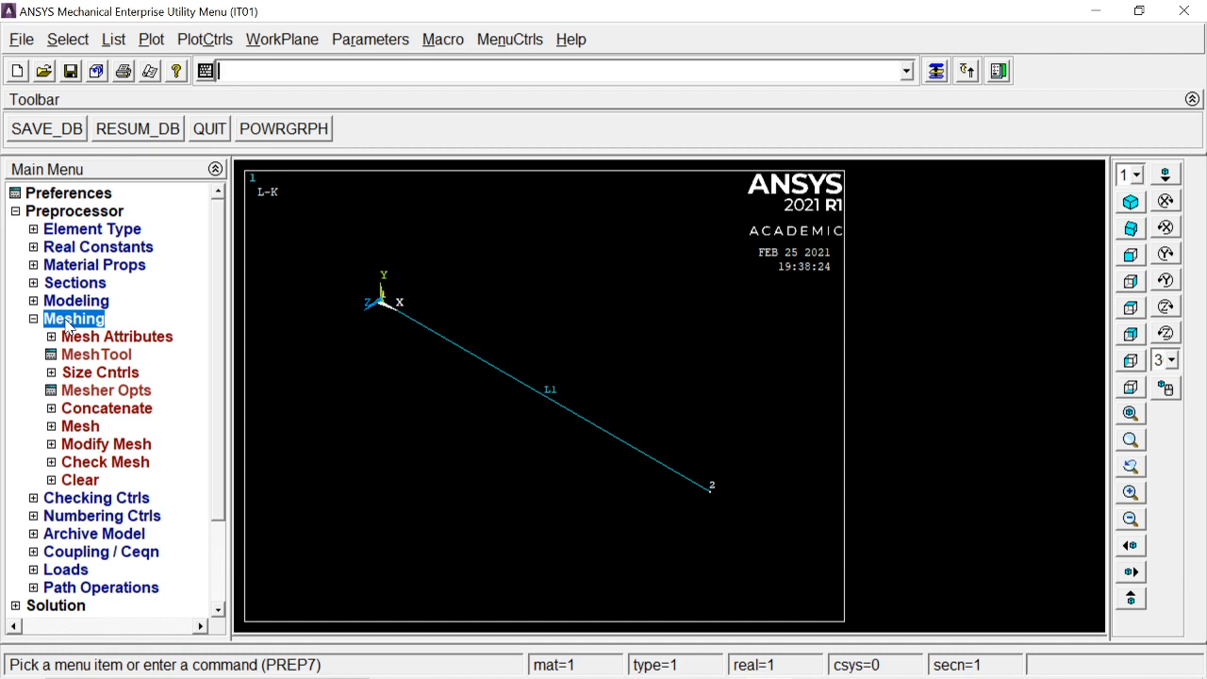
left_click(92, 358)
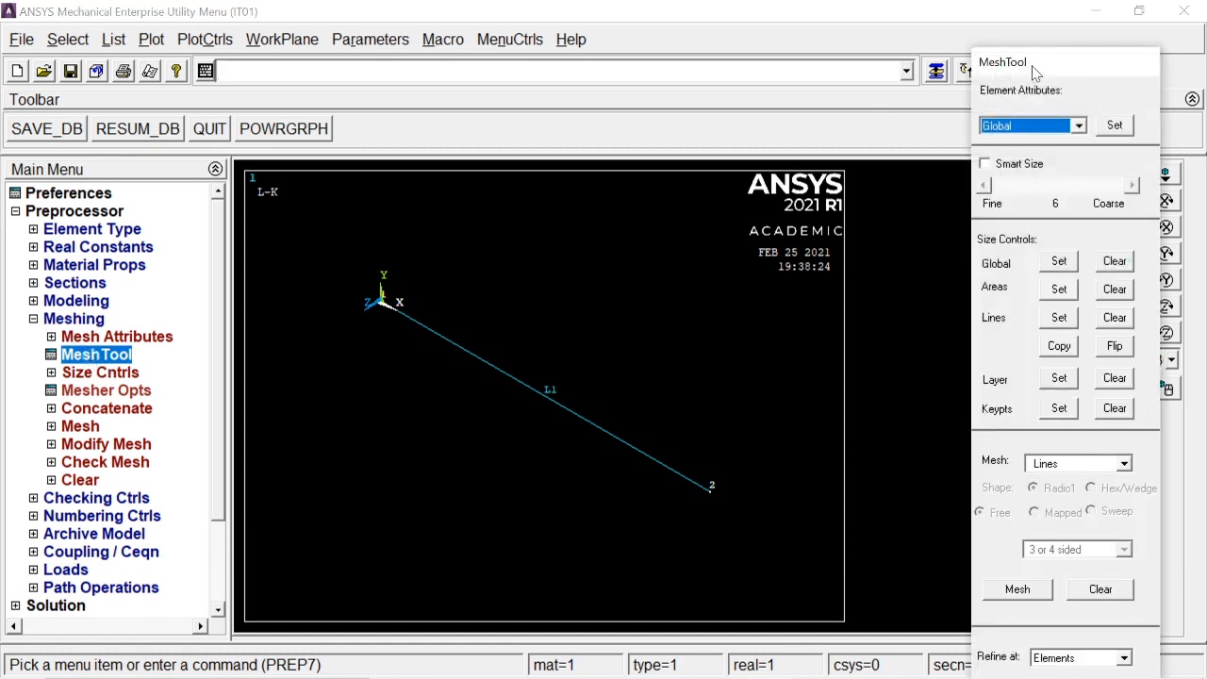
left_click_drag(1035, 67, 969, 21)
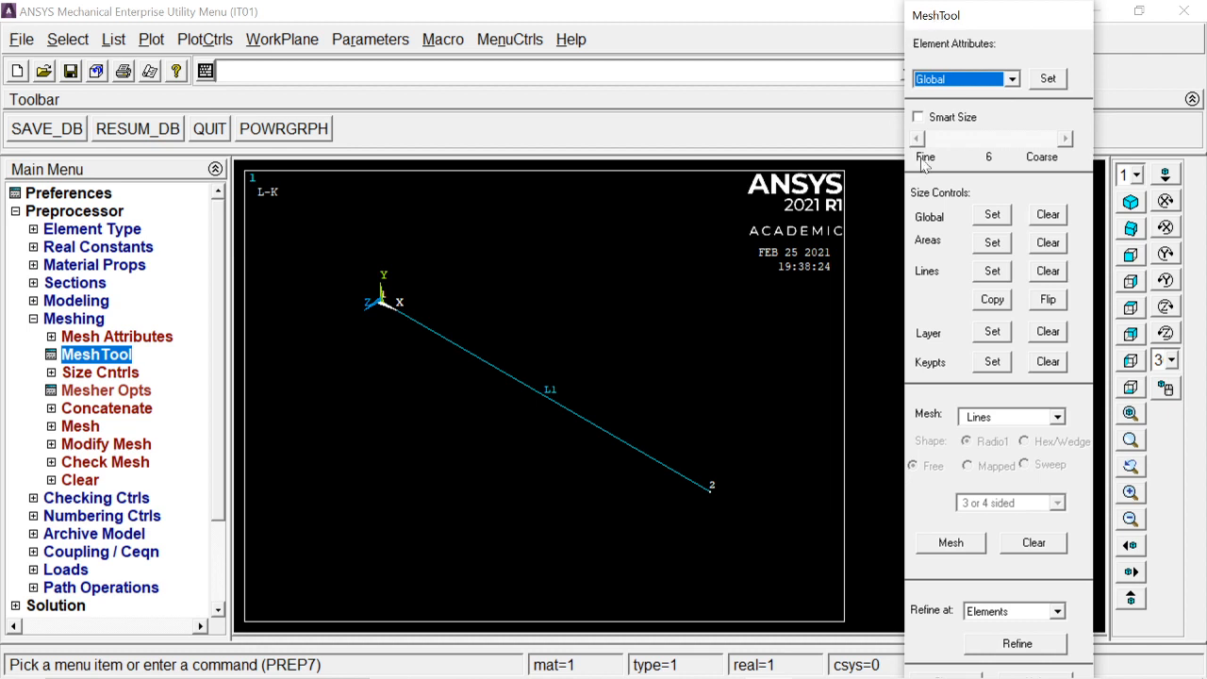
Step: Assign material 1, element type LINK180 and section sq1 as attributes of line L1
left_click(987, 78)
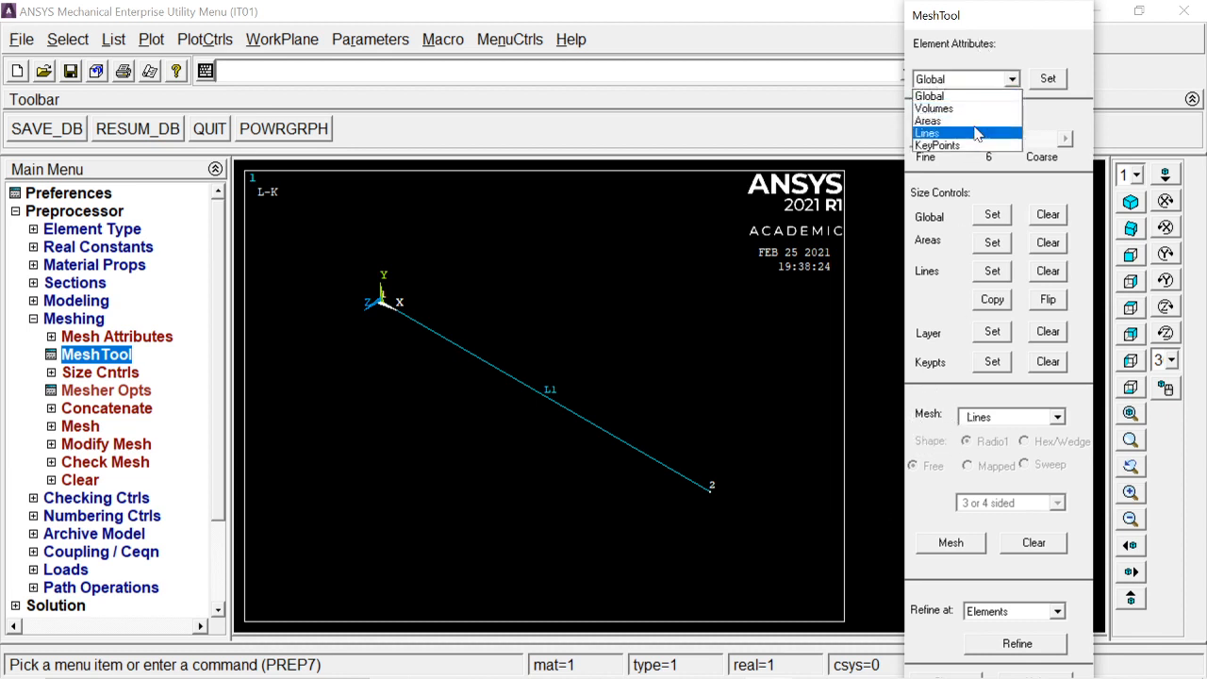
left_click(977, 133)
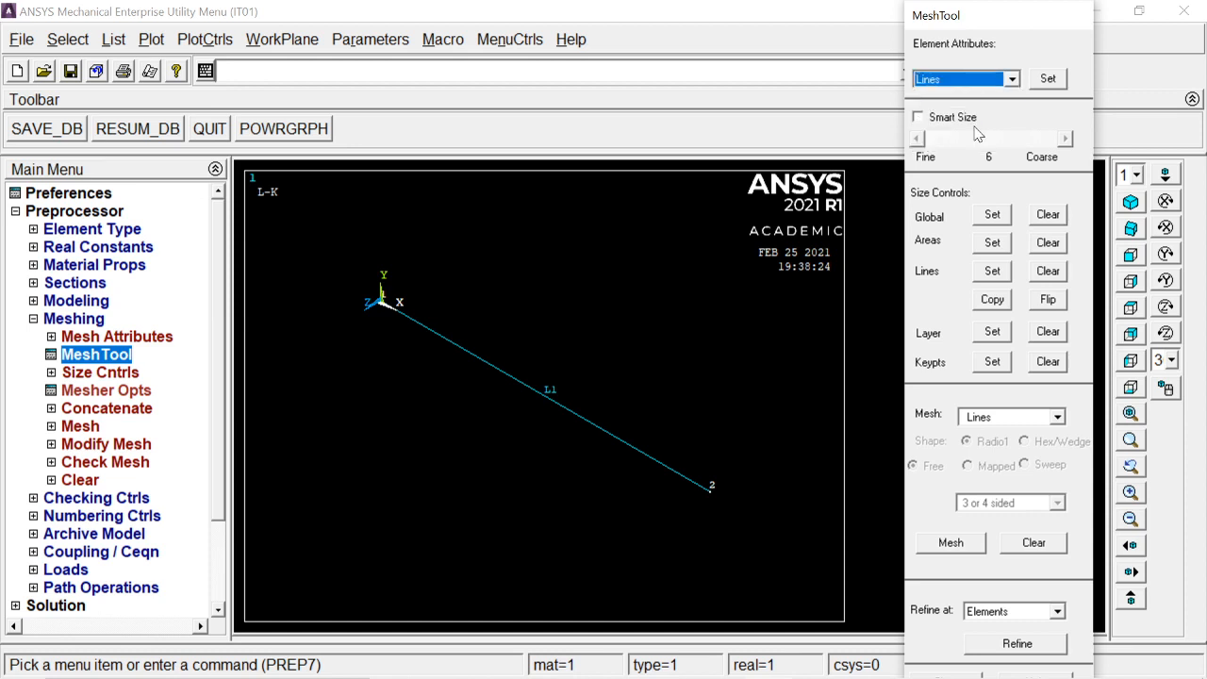
left_click(1048, 79)
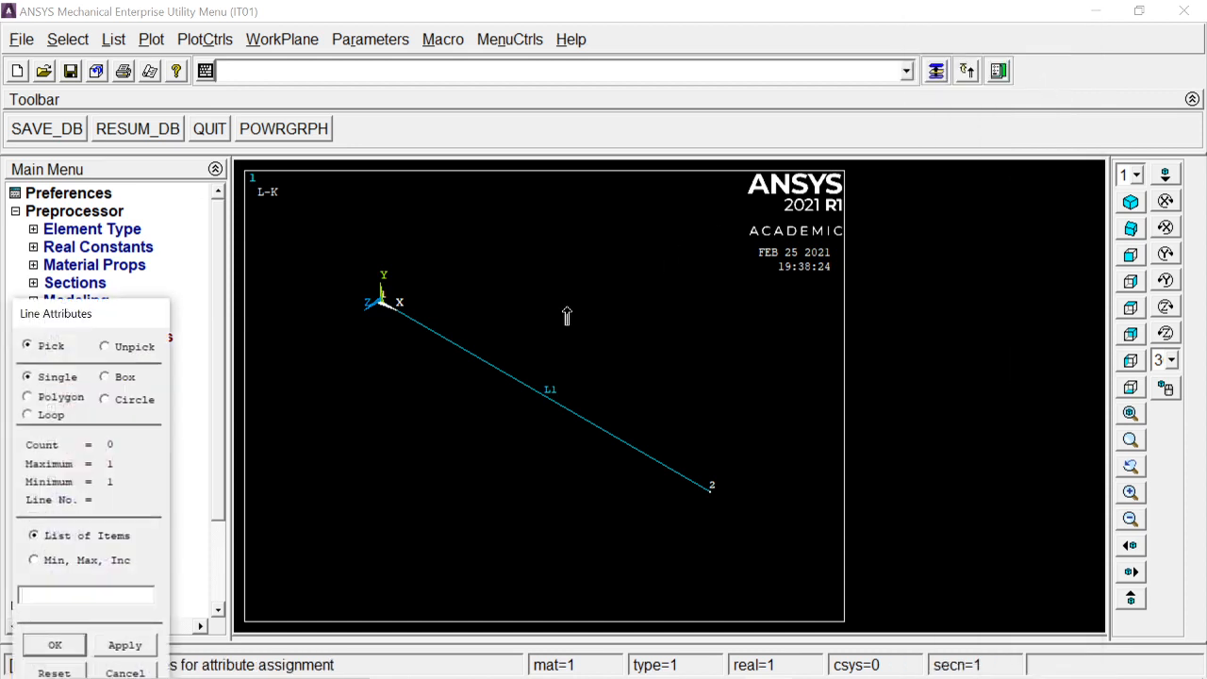
left_click(471, 350)
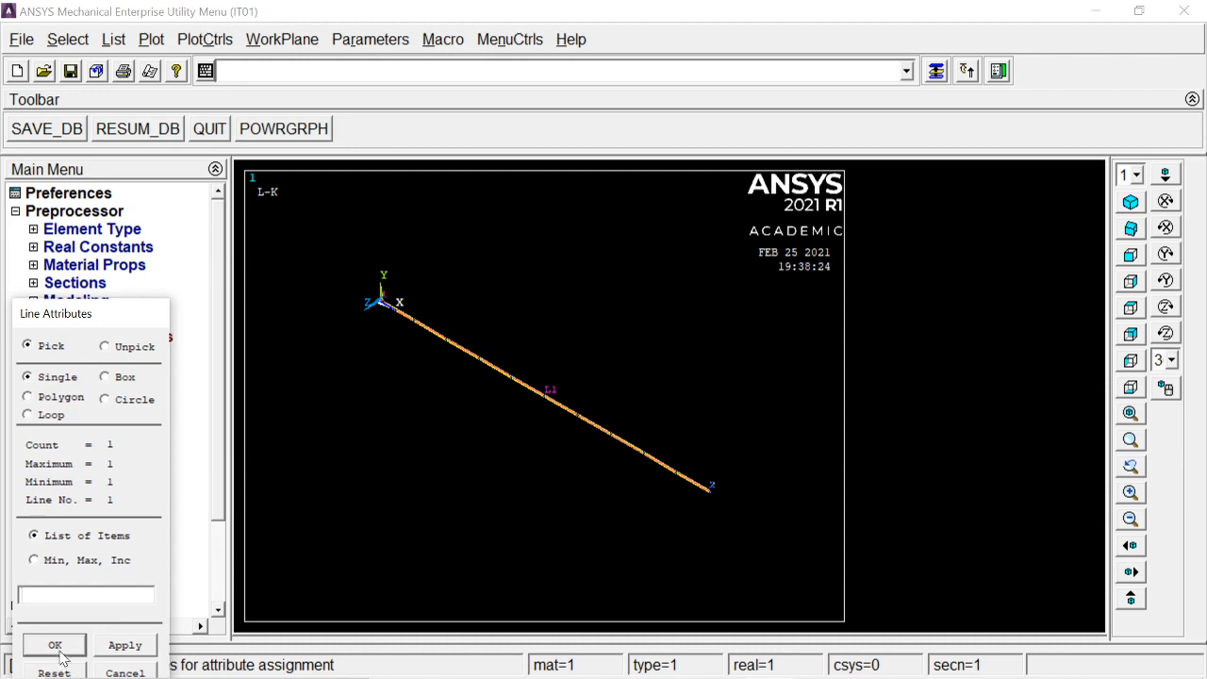
left_click(54, 645)
left_click_drag(641, 198, 791, 62)
left_click(858, 102)
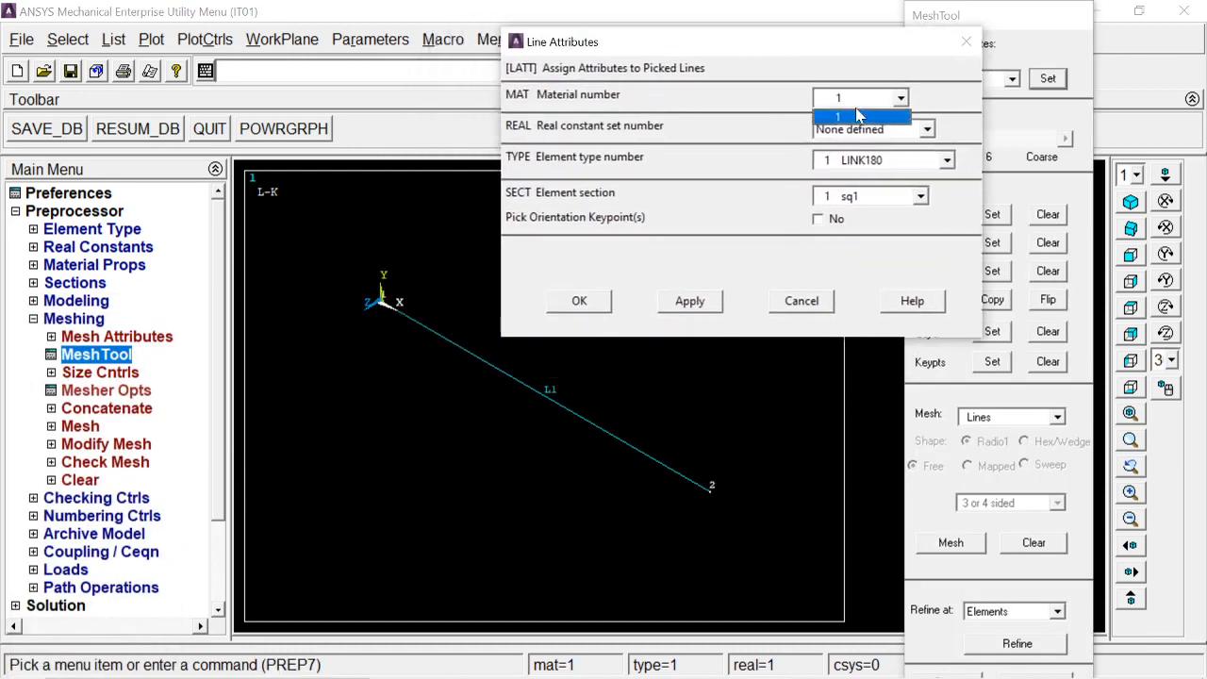
left_click(858, 115)
left_click(860, 198)
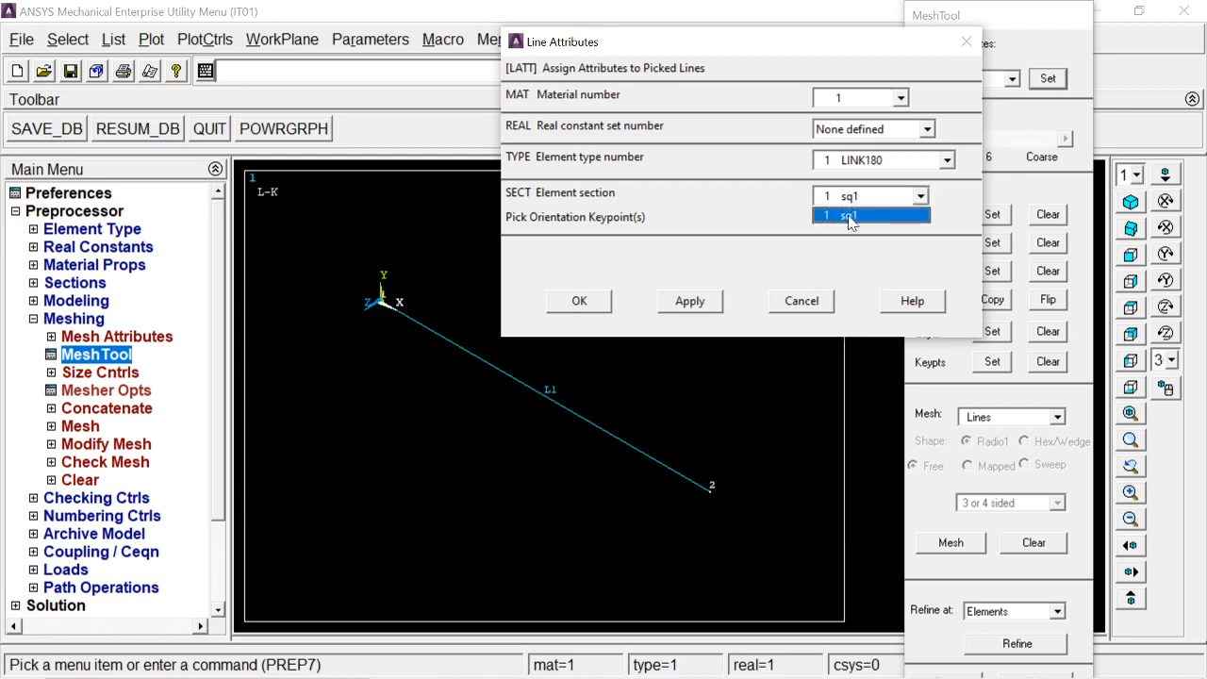
left_click(851, 216)
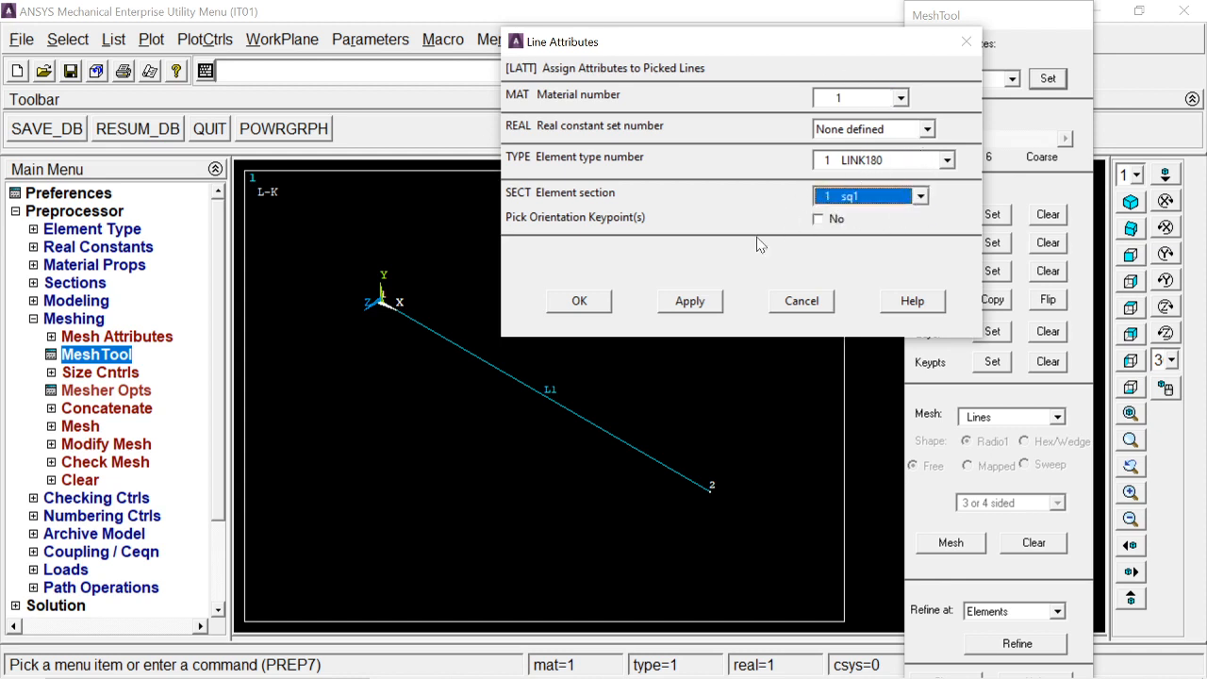
left_click(579, 301)
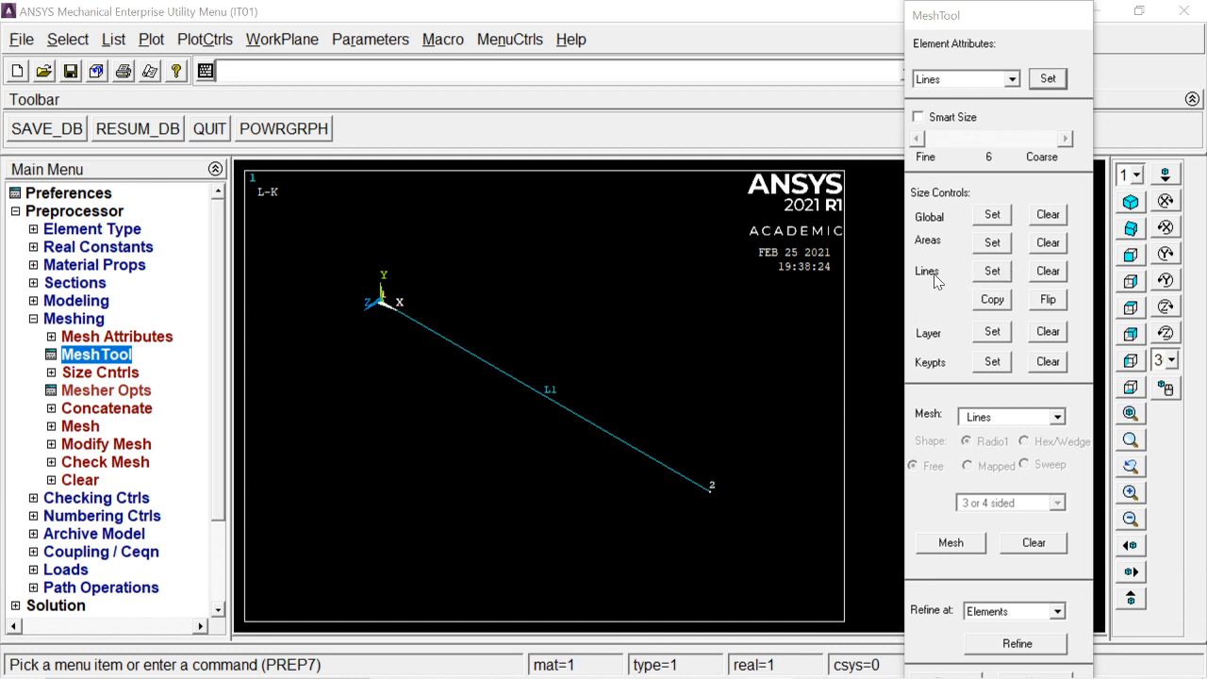
Step: Set the element divisions on line L1 to 10
left_click(992, 272)
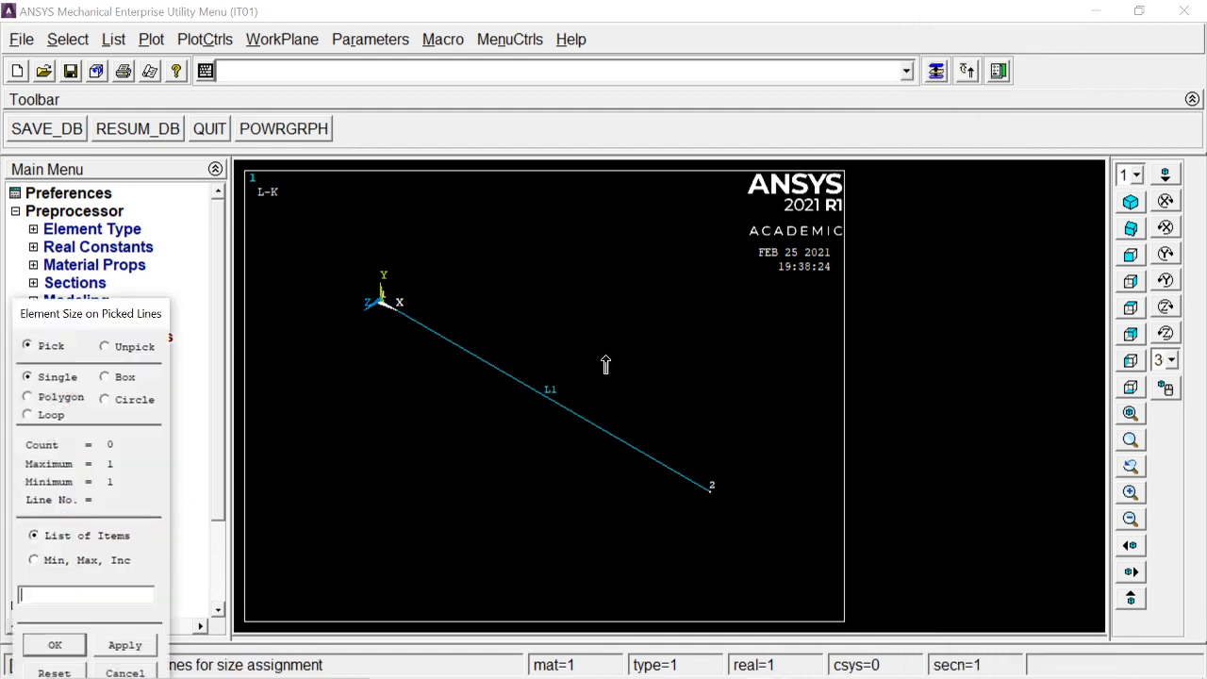
left_click(558, 415)
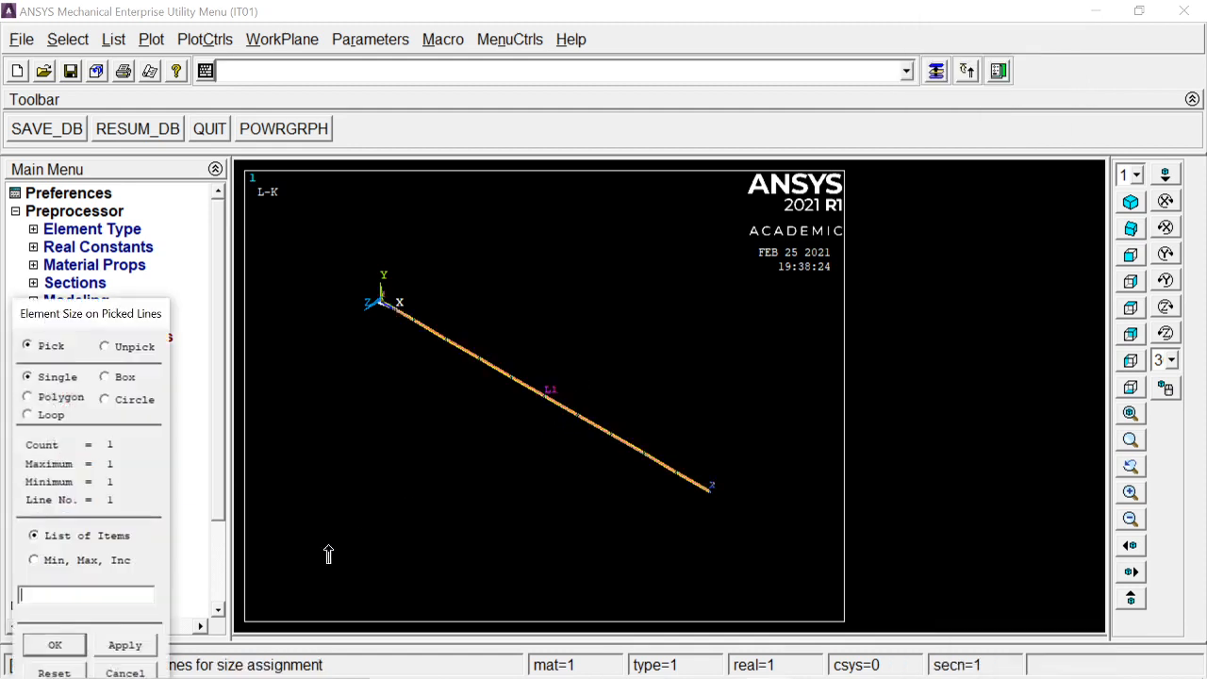
left_click(83, 643)
left_click_drag(687, 166, 964, 74)
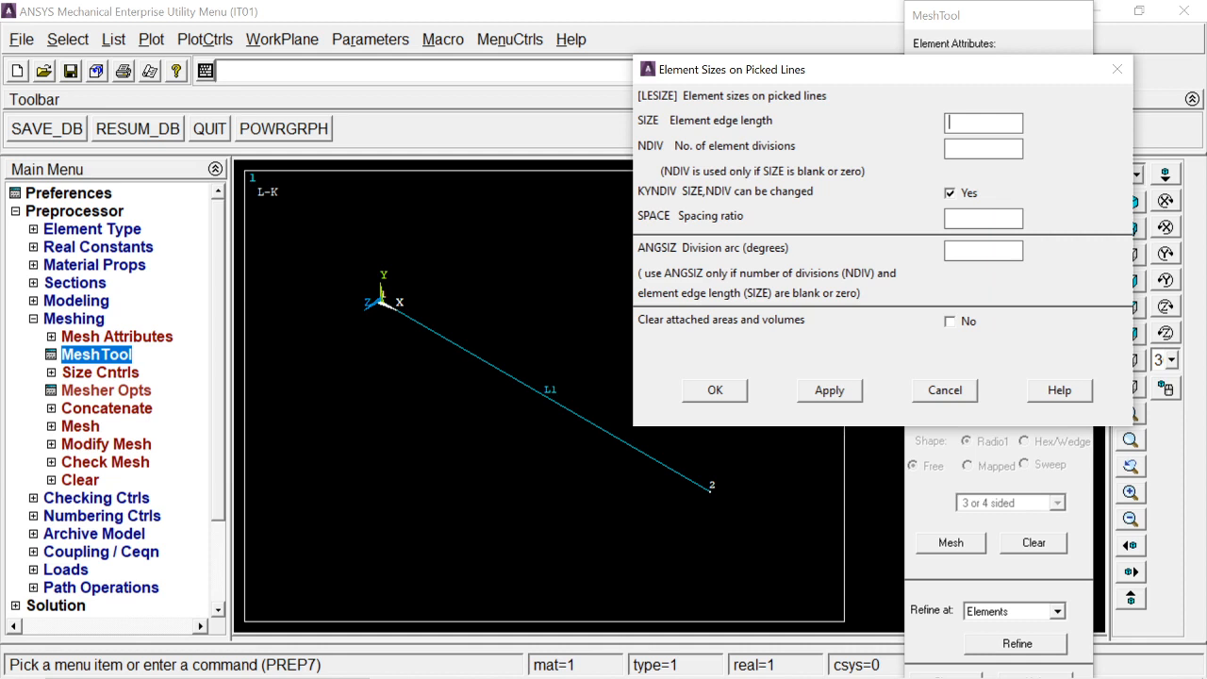
key("Tab")
type("10")
left_click(714, 389)
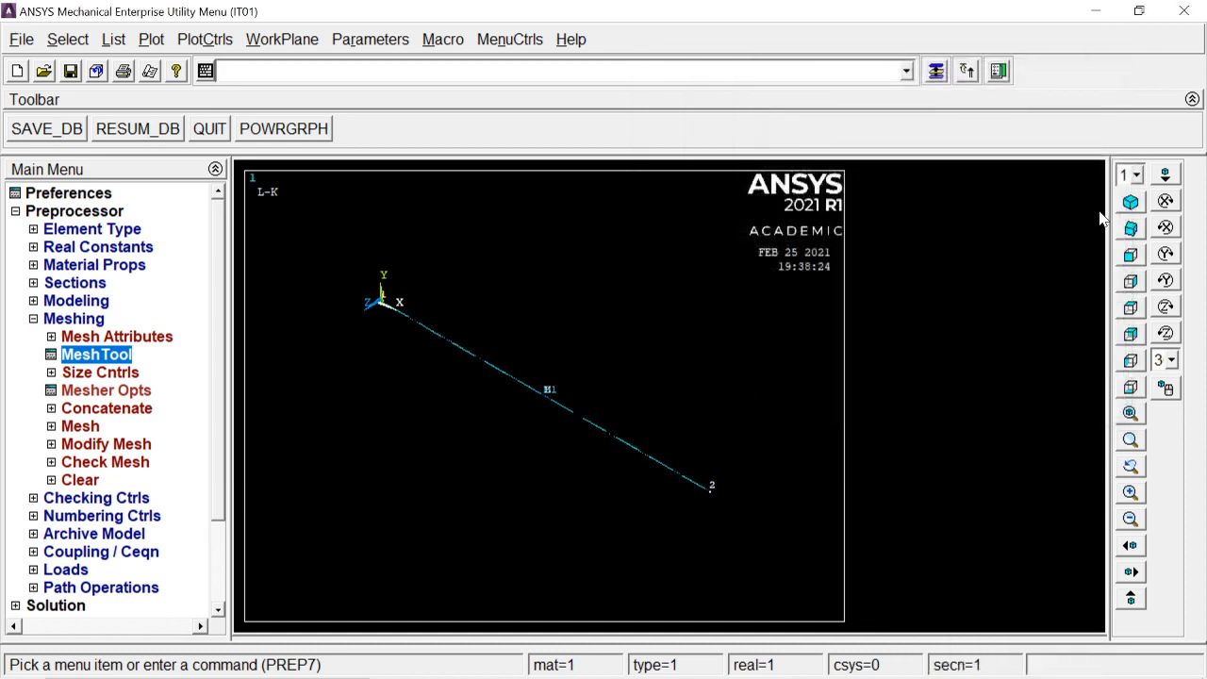
Step: Mesh line L1 with the MeshTool
left_click(1131, 257)
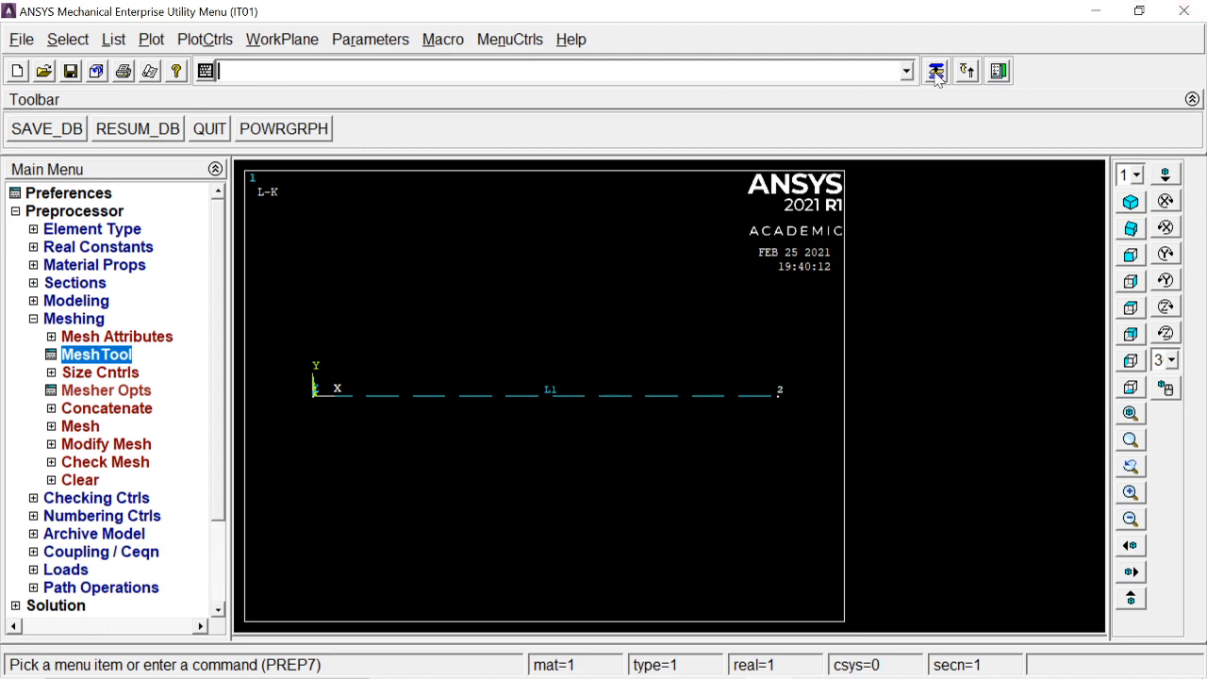
left_click_drag(987, 25, 1042, 25)
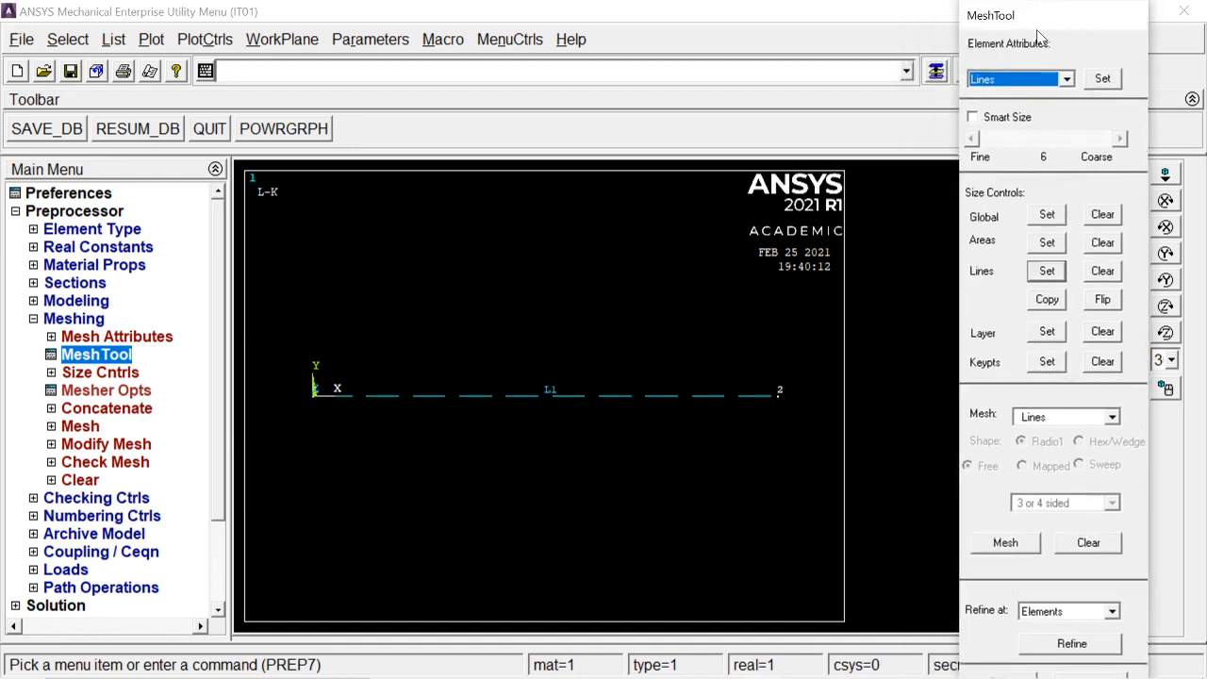
left_click(990, 545)
left_click(497, 421)
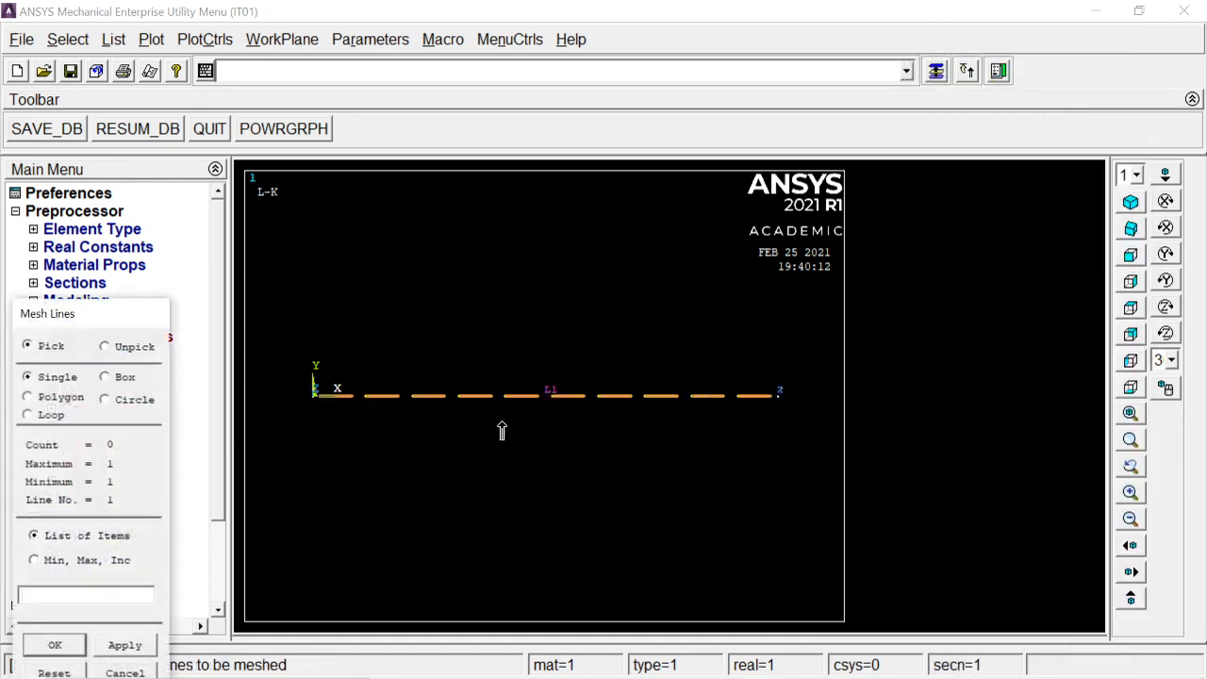
left_click(55, 642)
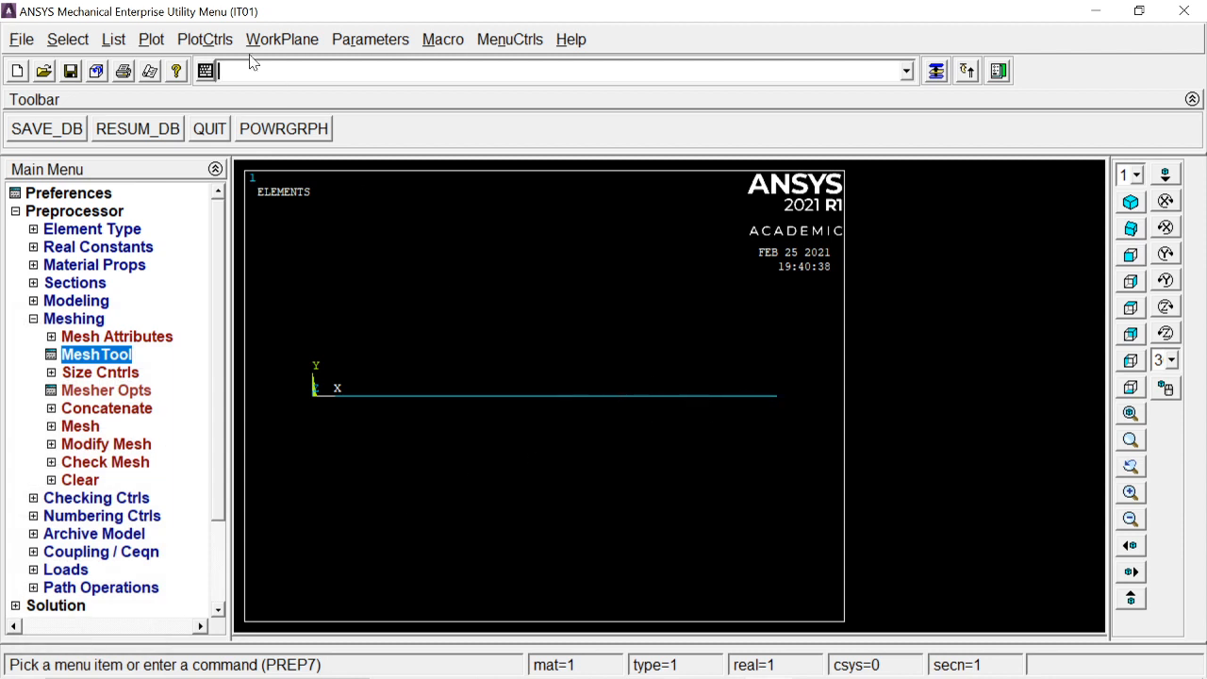
Step: Replot all entities with Multi-Plots and return to the isometric view
left_click(153, 39)
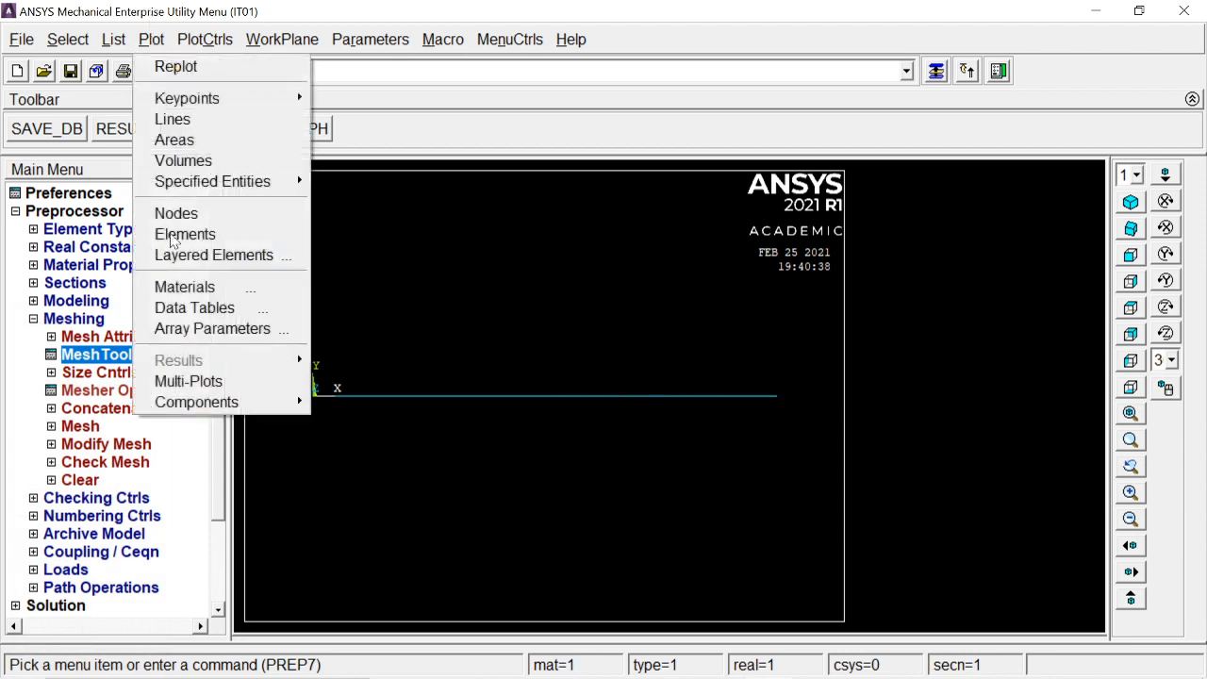
left_click(189, 381)
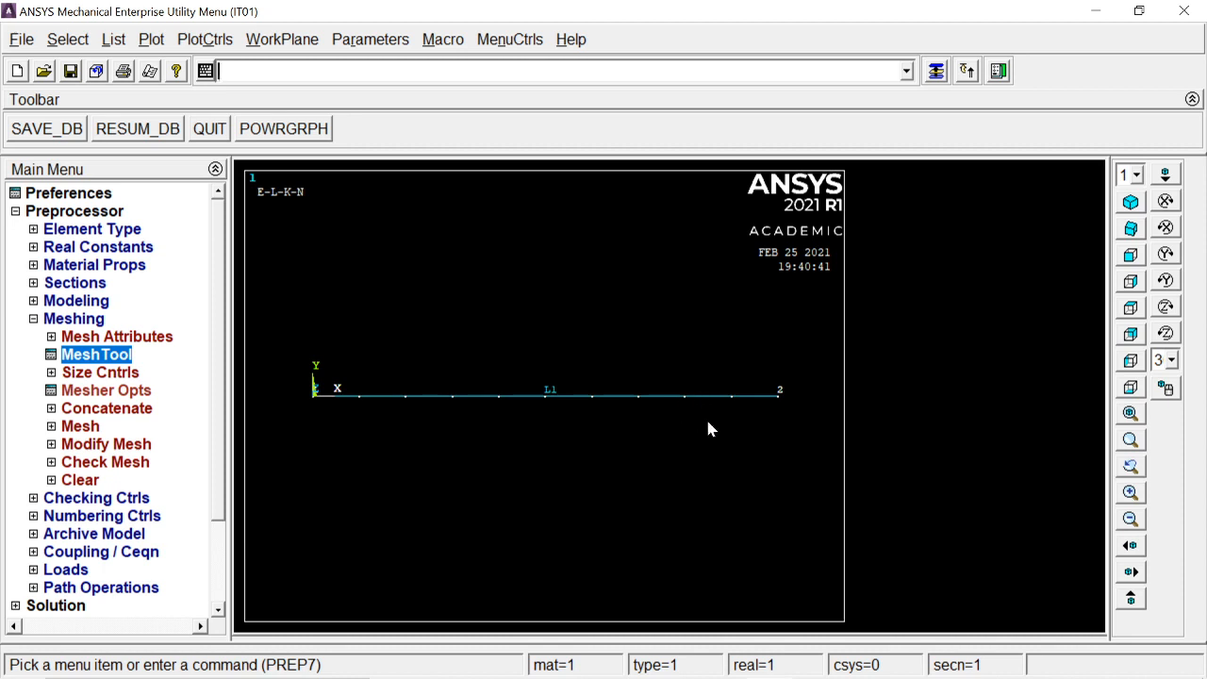
left_click(1131, 202)
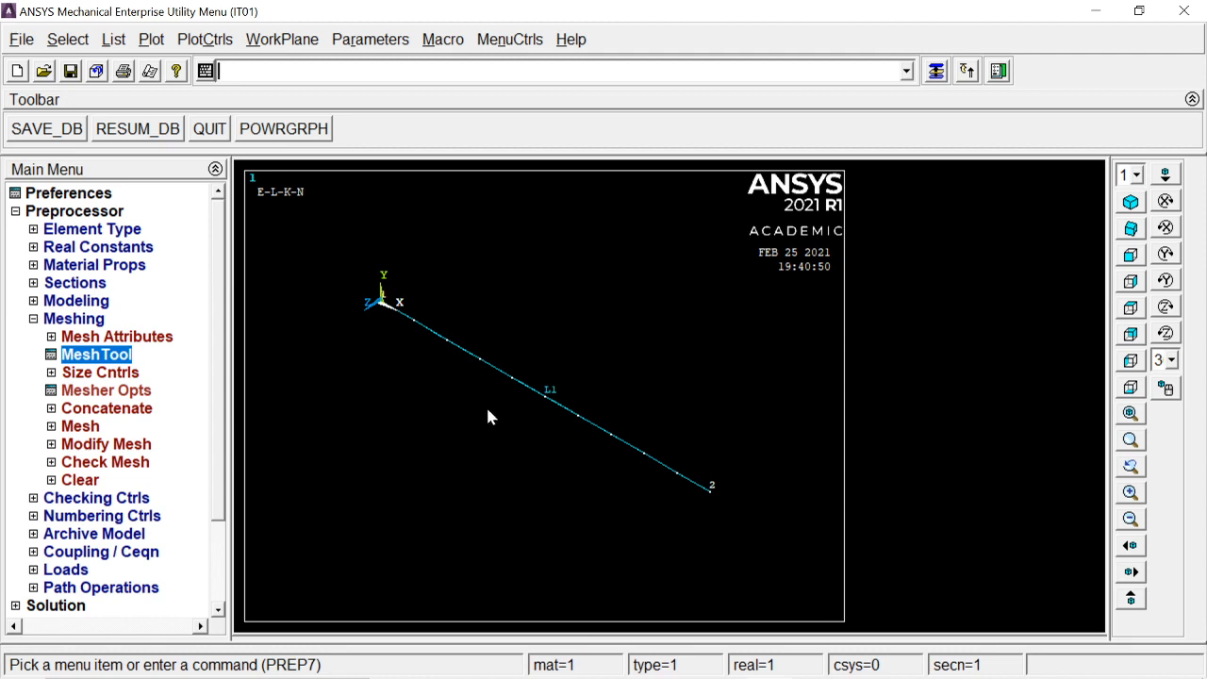
Step: Turn on element shape display based on real constant descriptions in the Size and Shape plot style
left_click(204, 39)
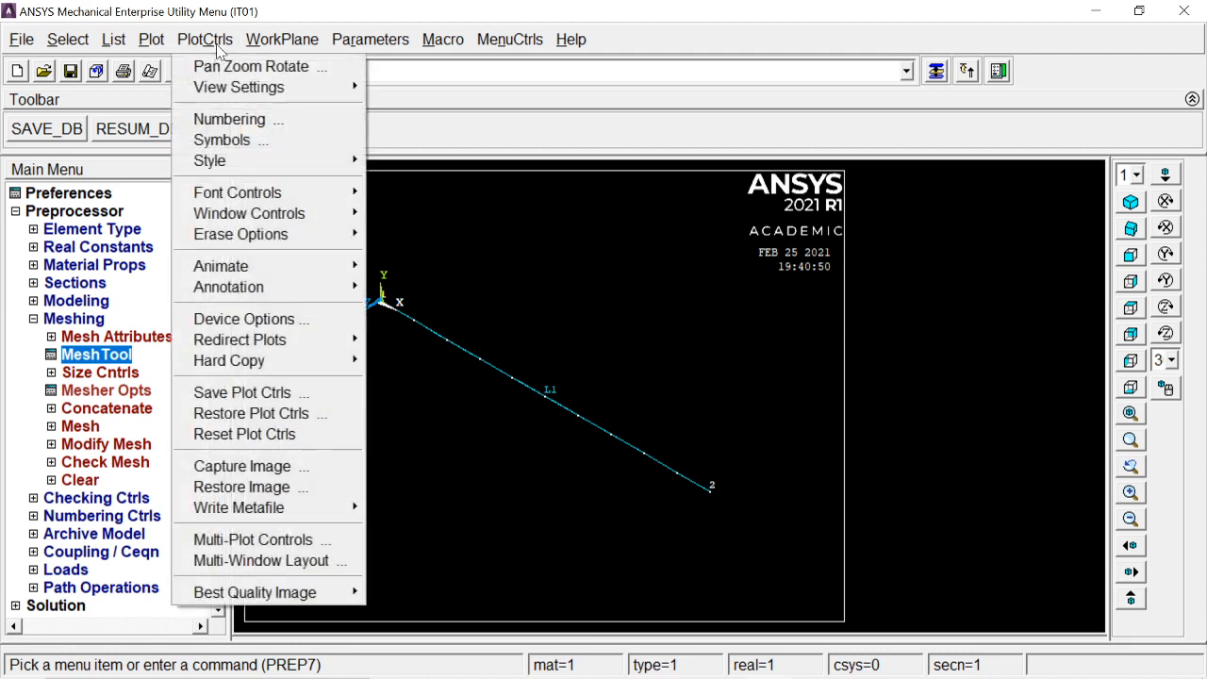
mouse_move(232, 162)
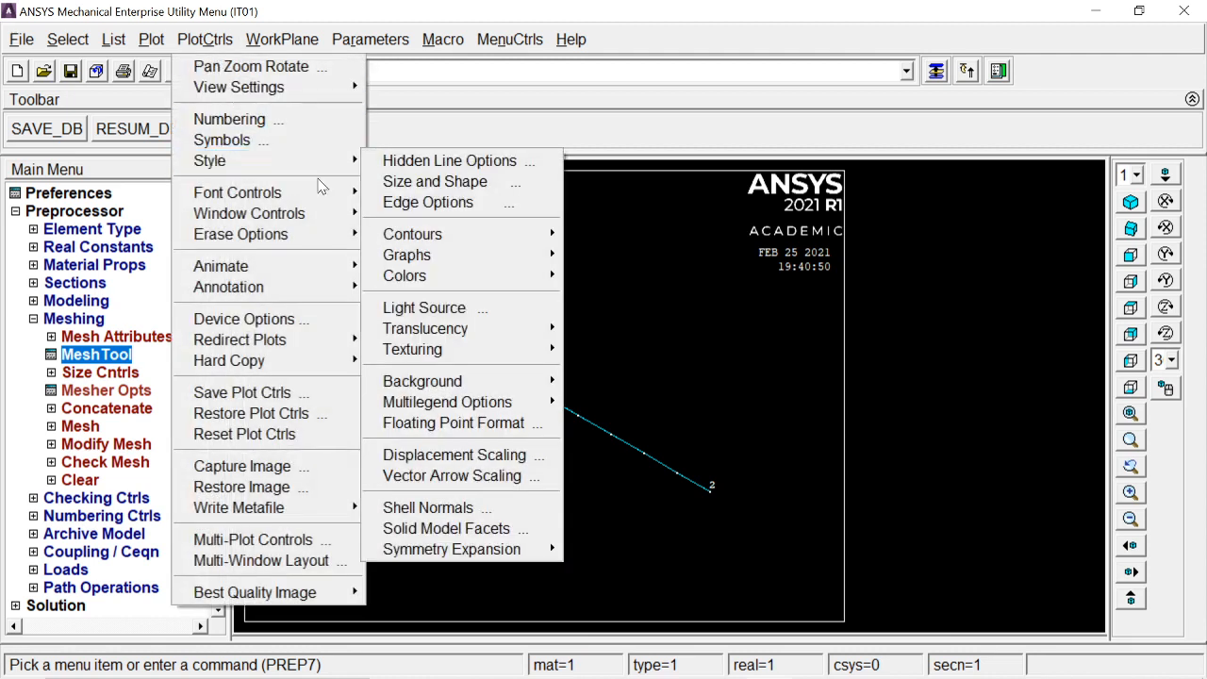
left_click(481, 184)
left_click_drag(724, 91, 855, 86)
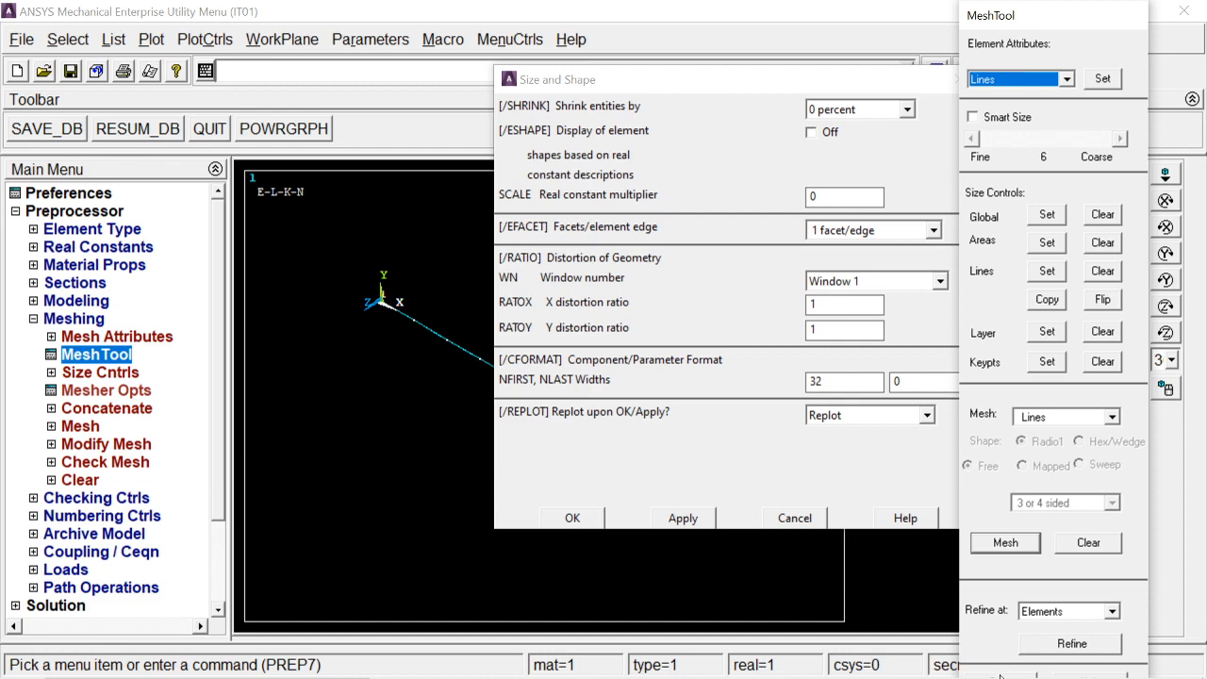
left_click(1000, 669)
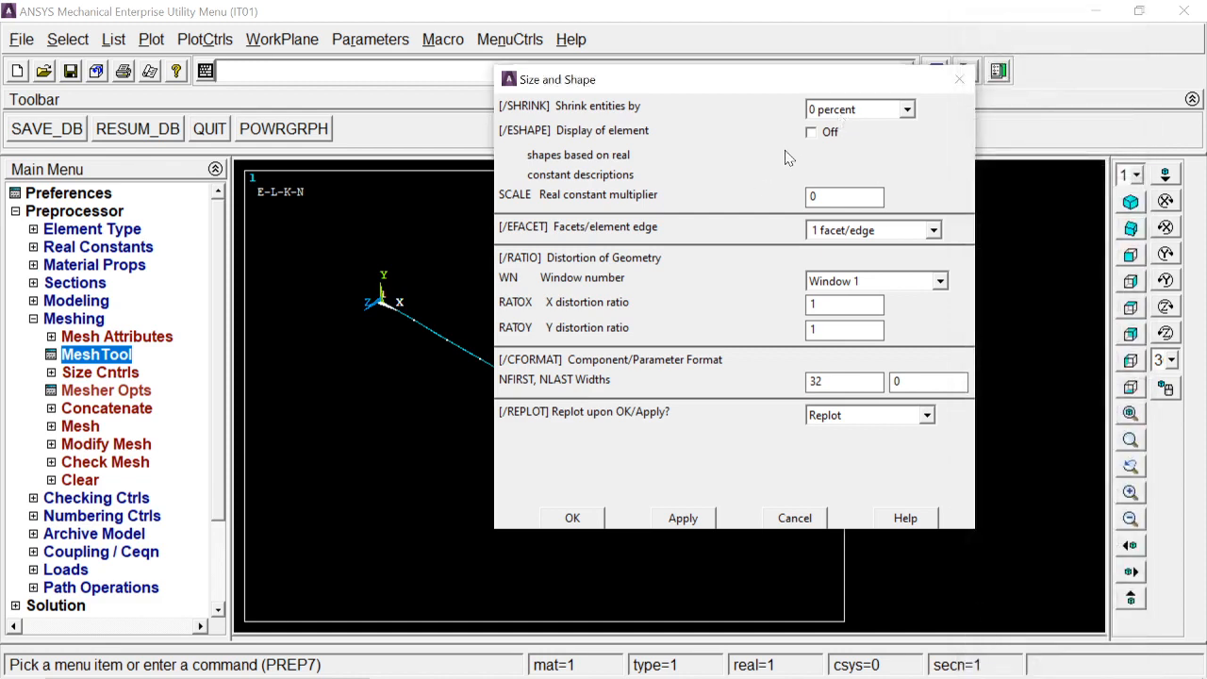
left_click(809, 136)
left_click(581, 520)
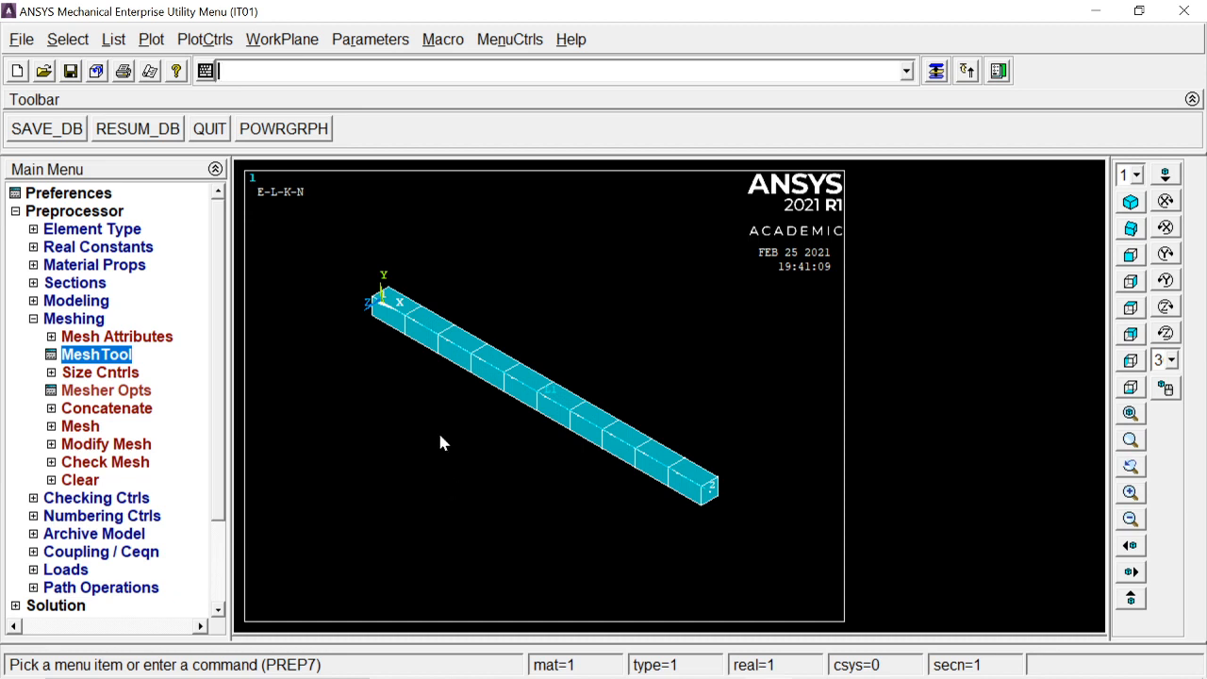
Step: Constrain all degrees of freedom at keypoint 1, the bar's fixed end
left_click(98, 321)
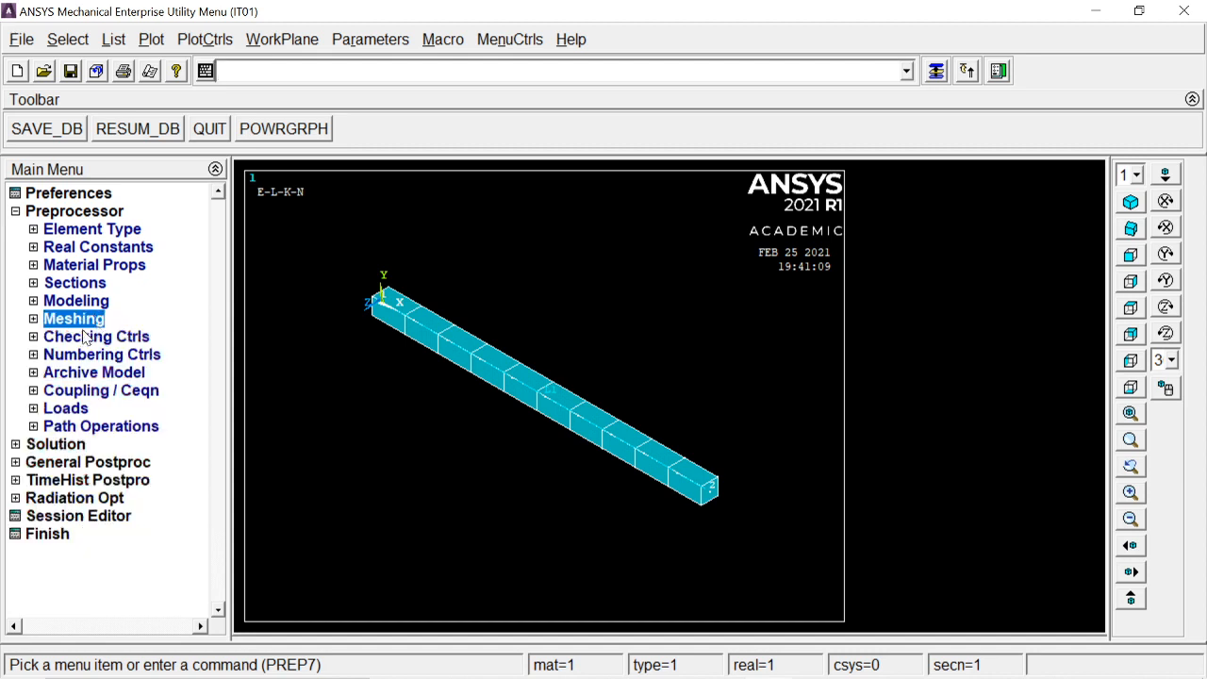
left_click(55, 415)
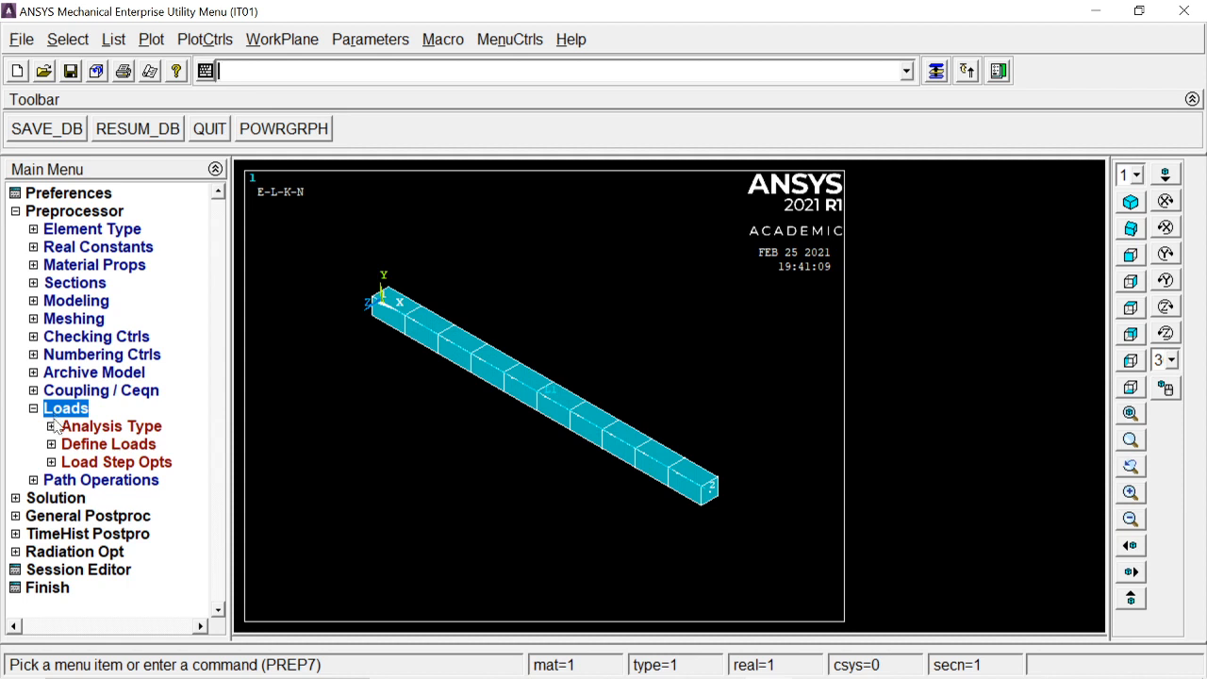
left_click(83, 446)
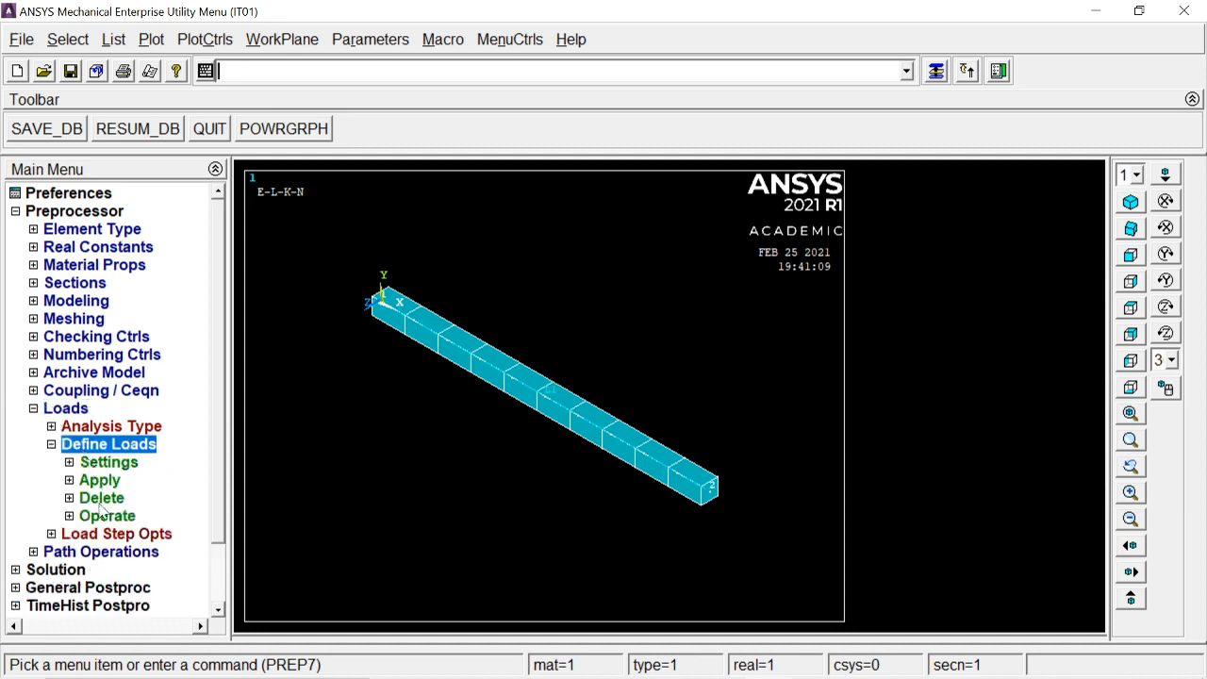
left_click(102, 483)
left_click(117, 501)
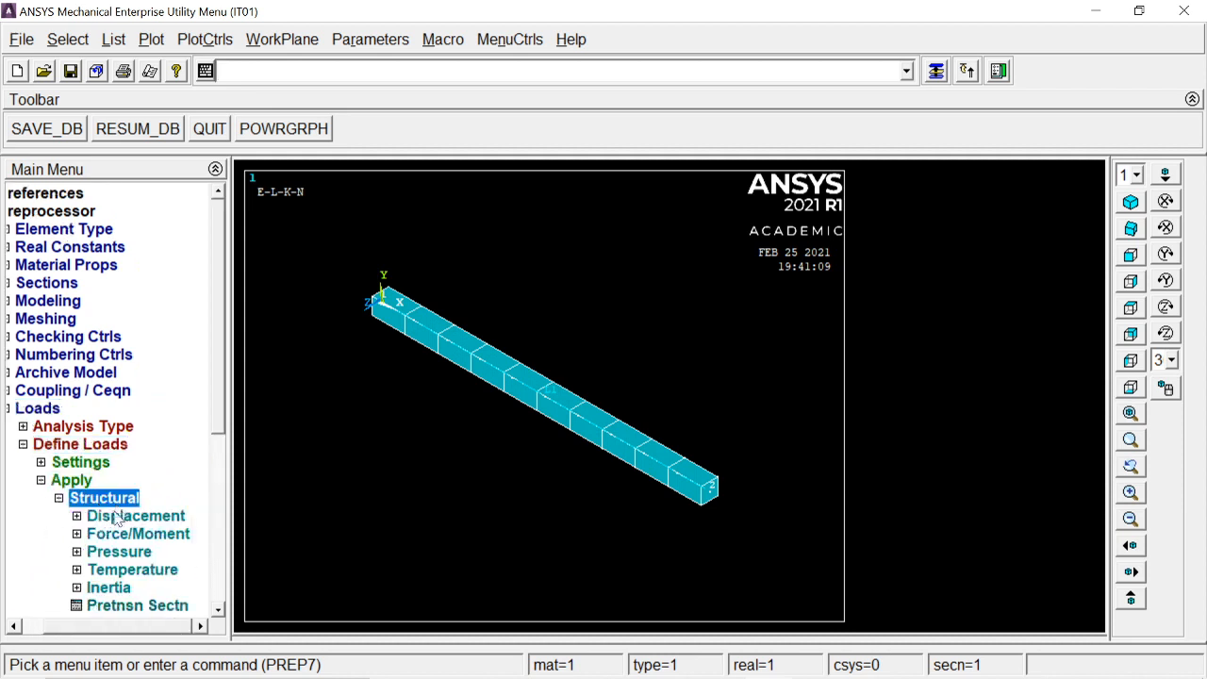
left_click(113, 517)
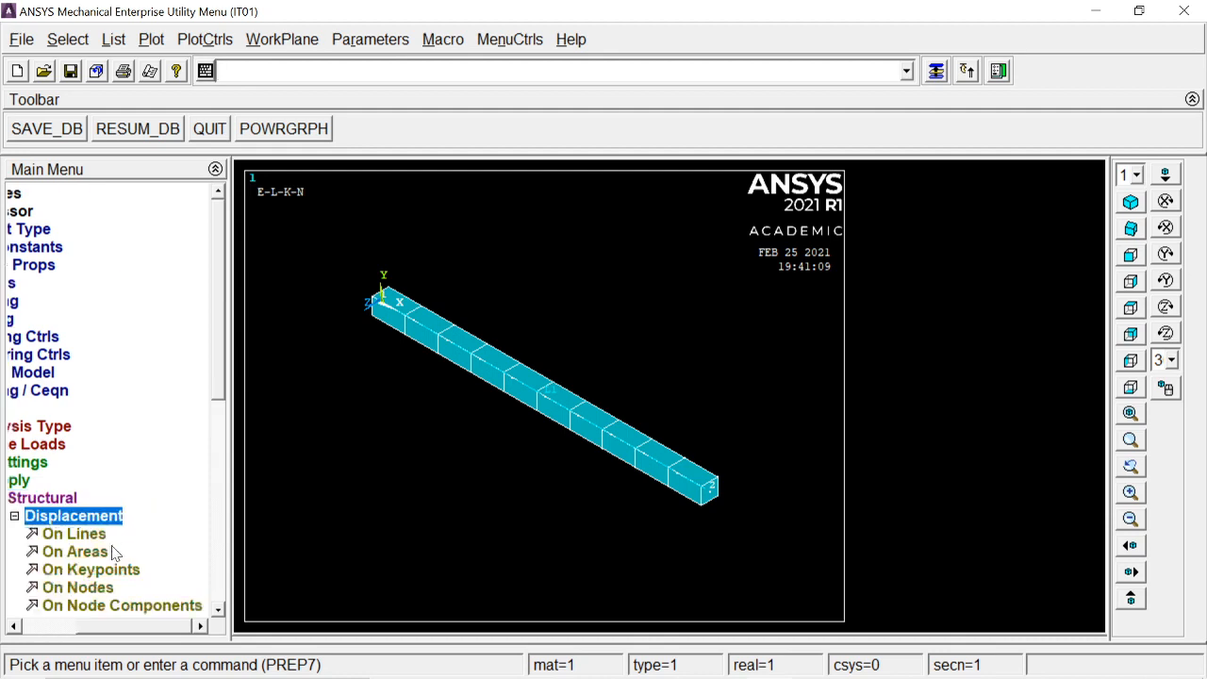
key("alt+Tab")
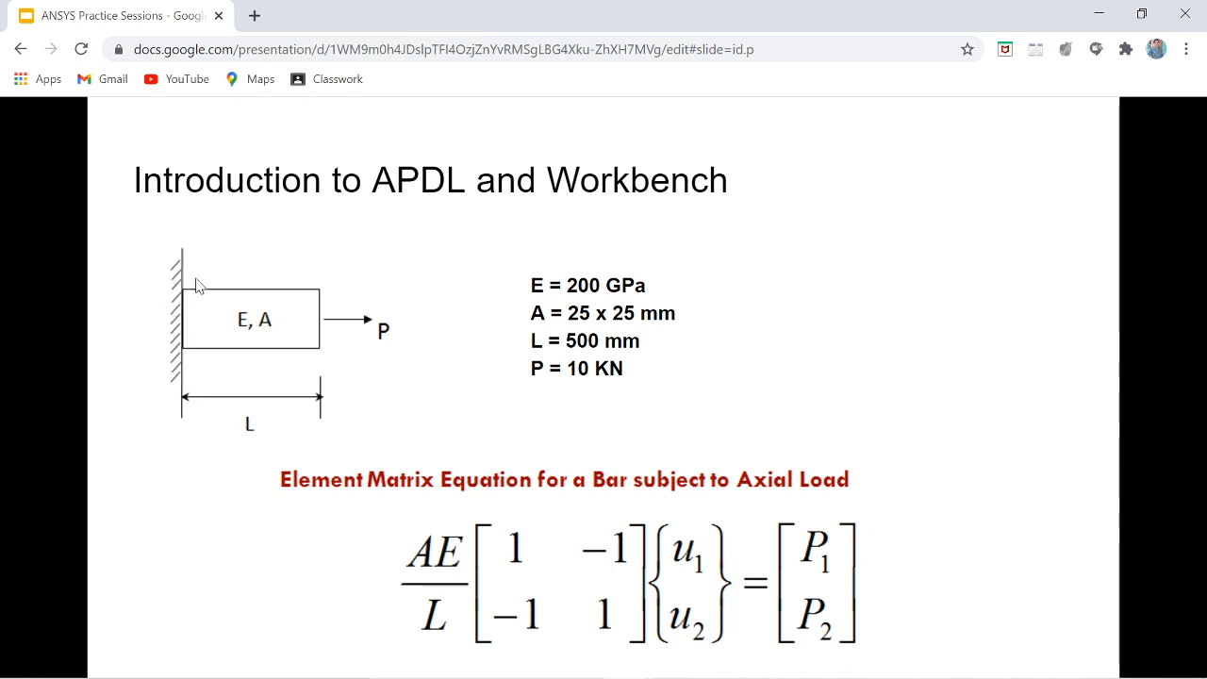
key("alt+Tab")
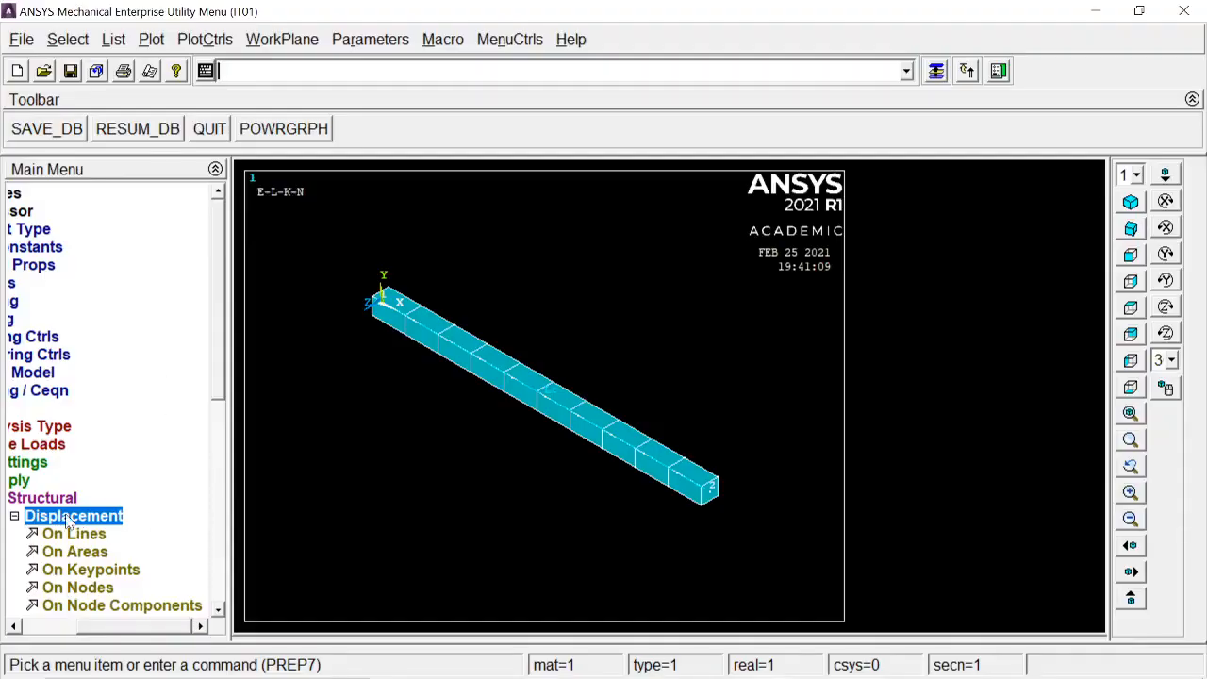
left_click_drag(110, 627, 52, 622)
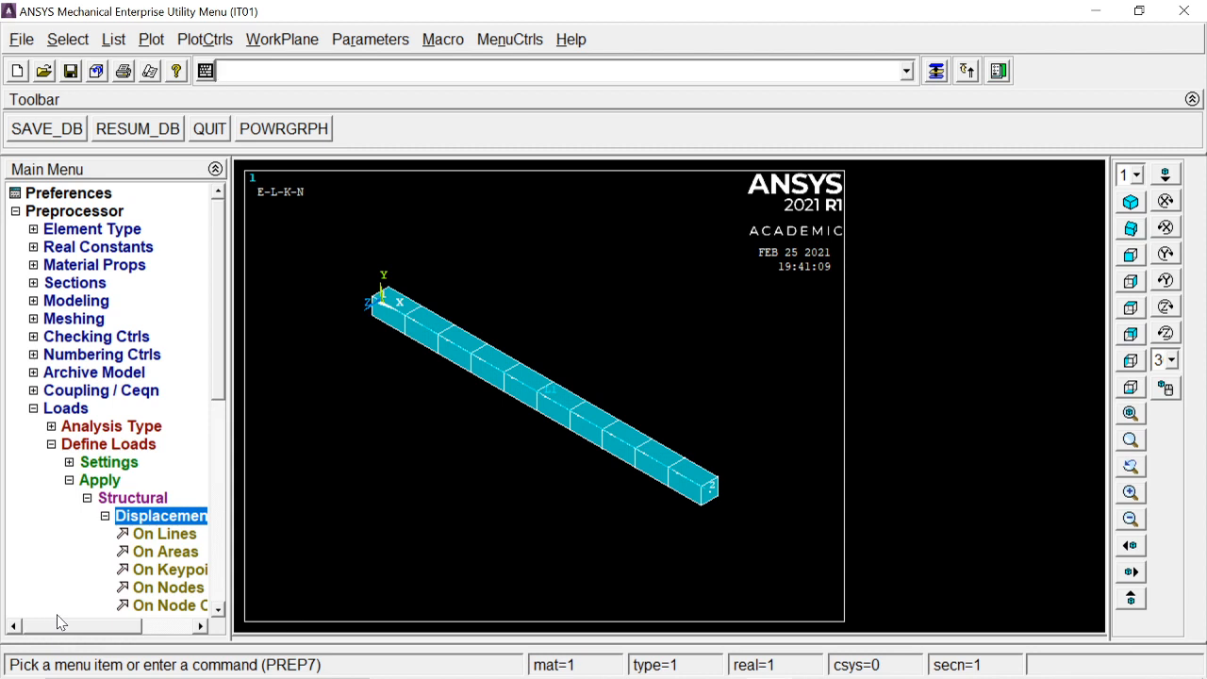
left_click_drag(58, 622, 79, 622)
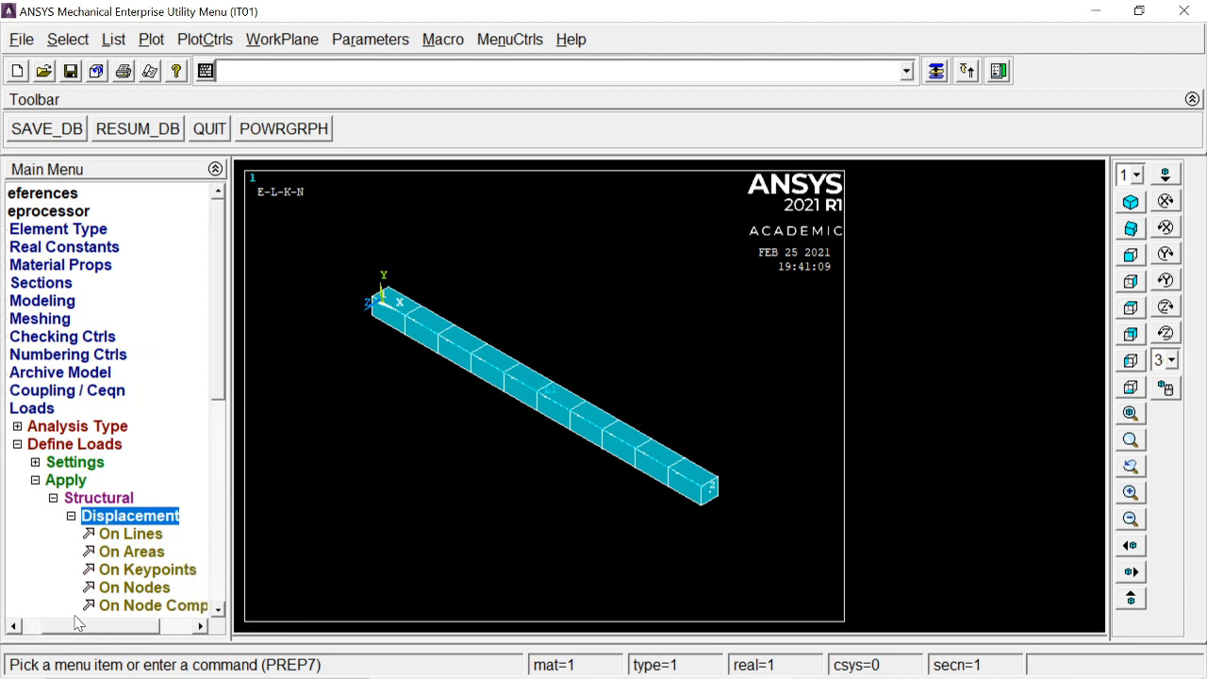
left_click(137, 569)
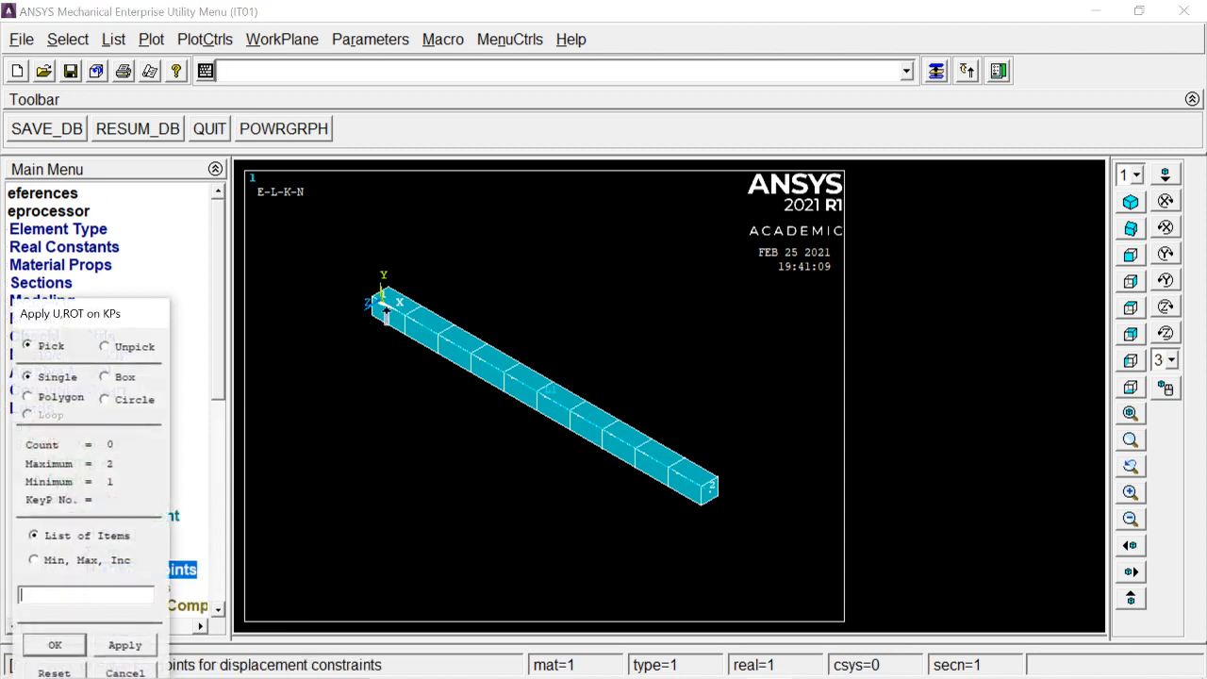
left_click(383, 306)
left_click(55, 645)
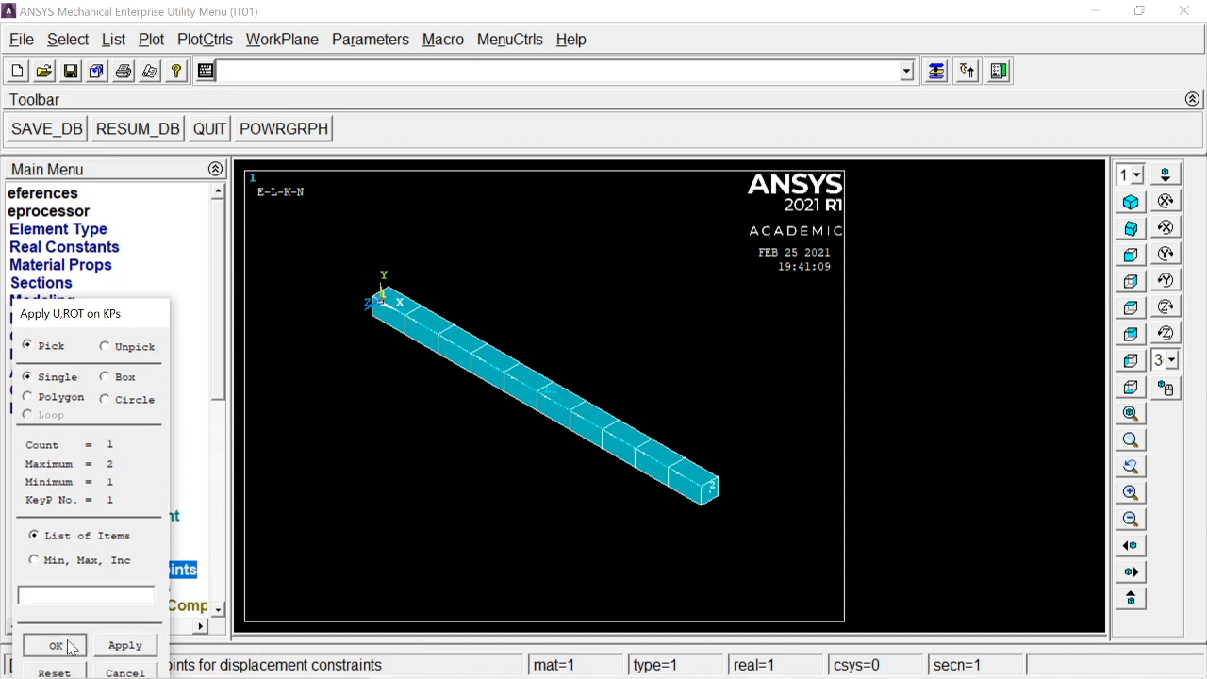
left_click(699, 247)
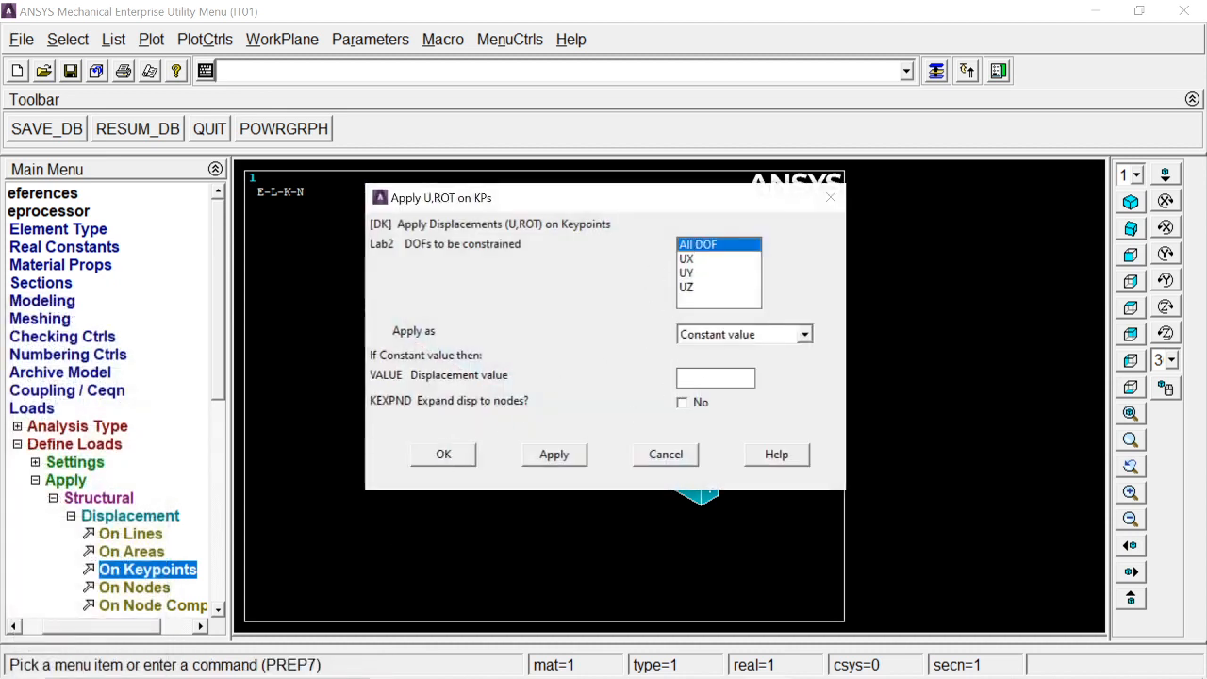
left_click(444, 453)
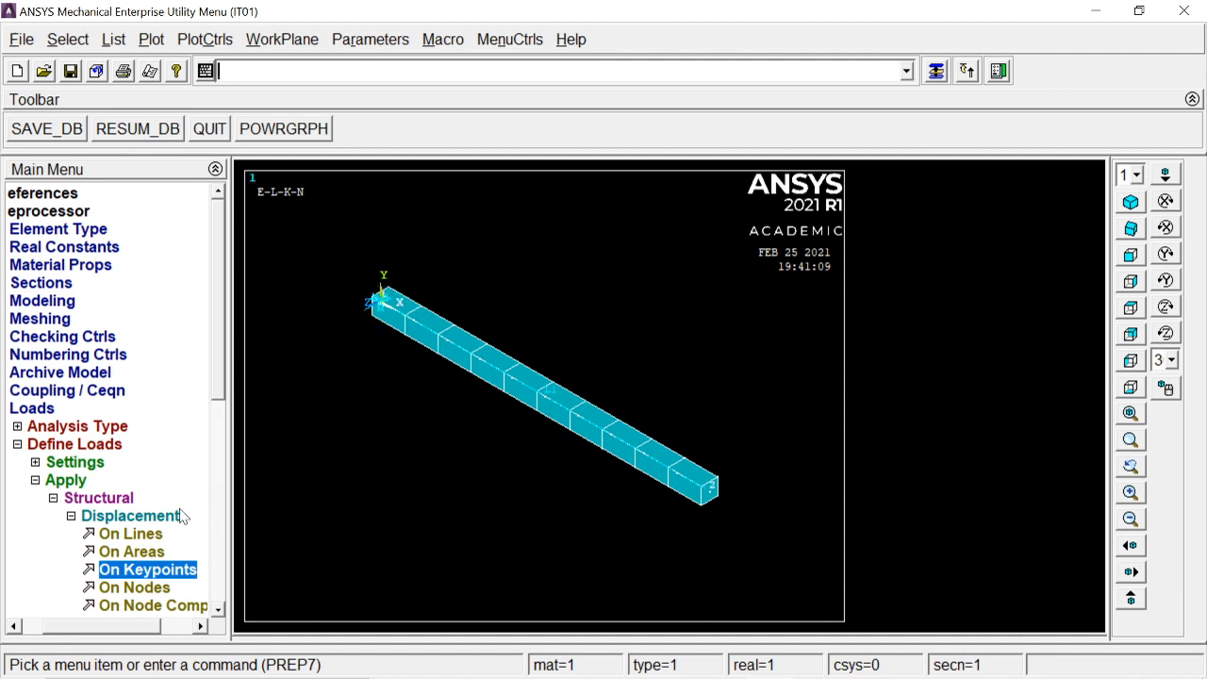
Step: Apply a force FX of 10000 at keypoint 2 at the bar's free end
left_click(117, 518)
left_click(130, 536)
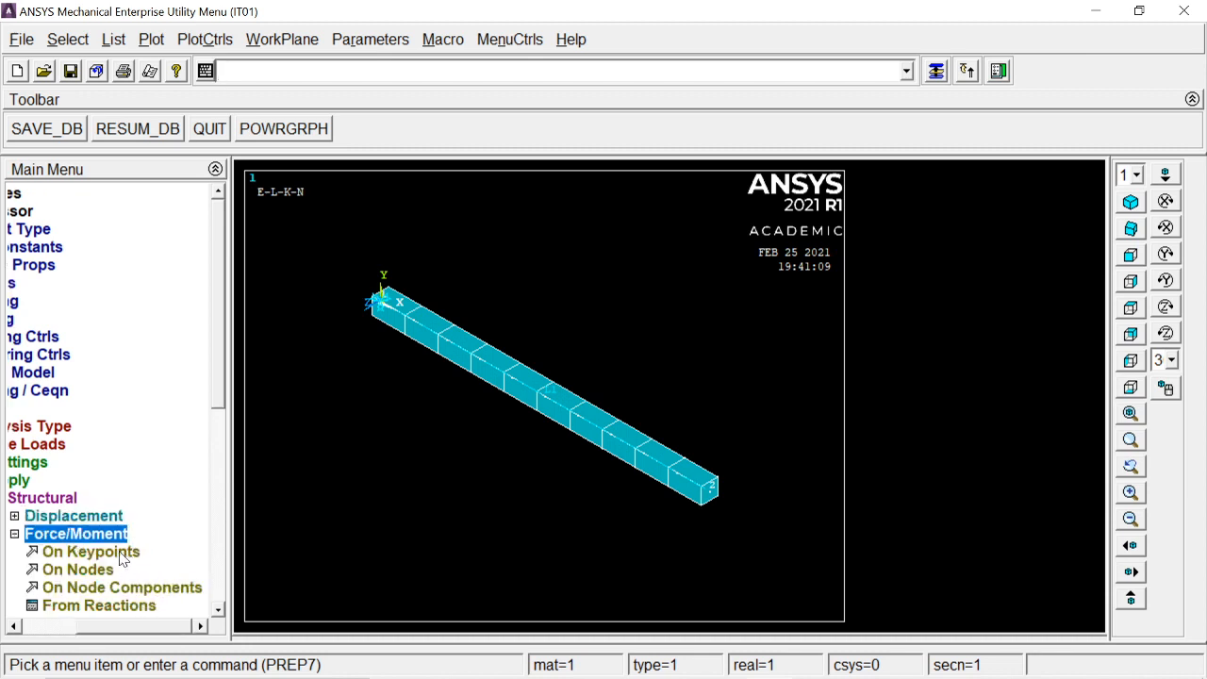
left_click(123, 554)
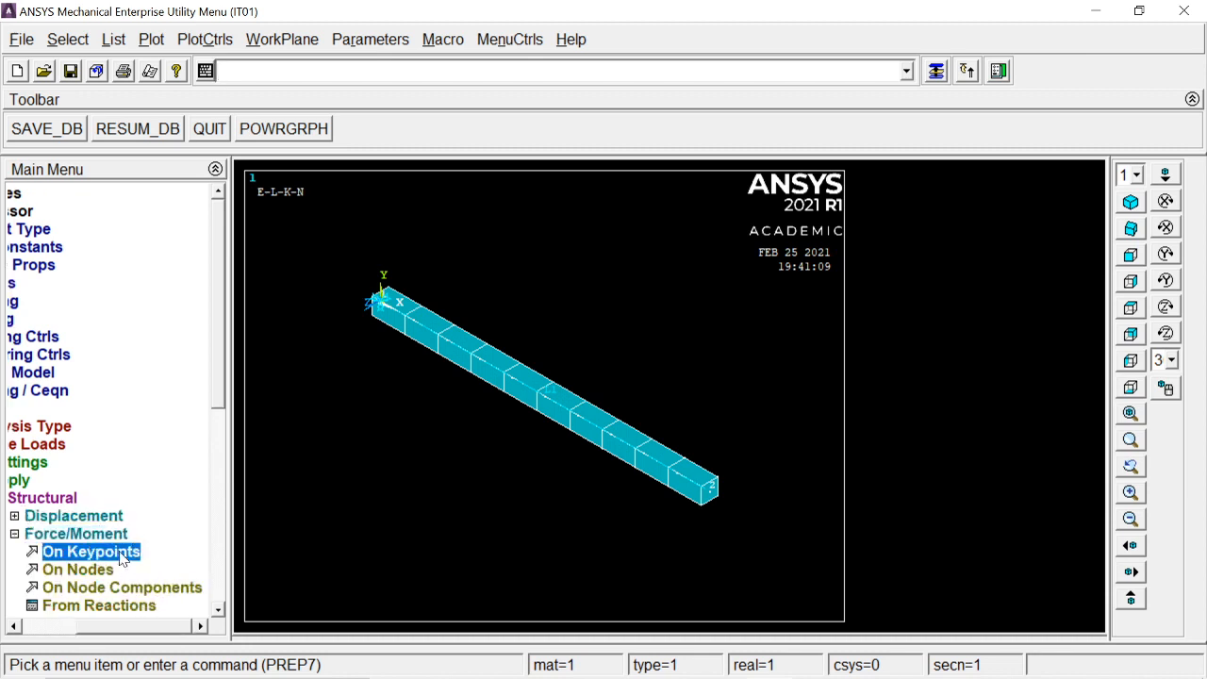
left_click(716, 507)
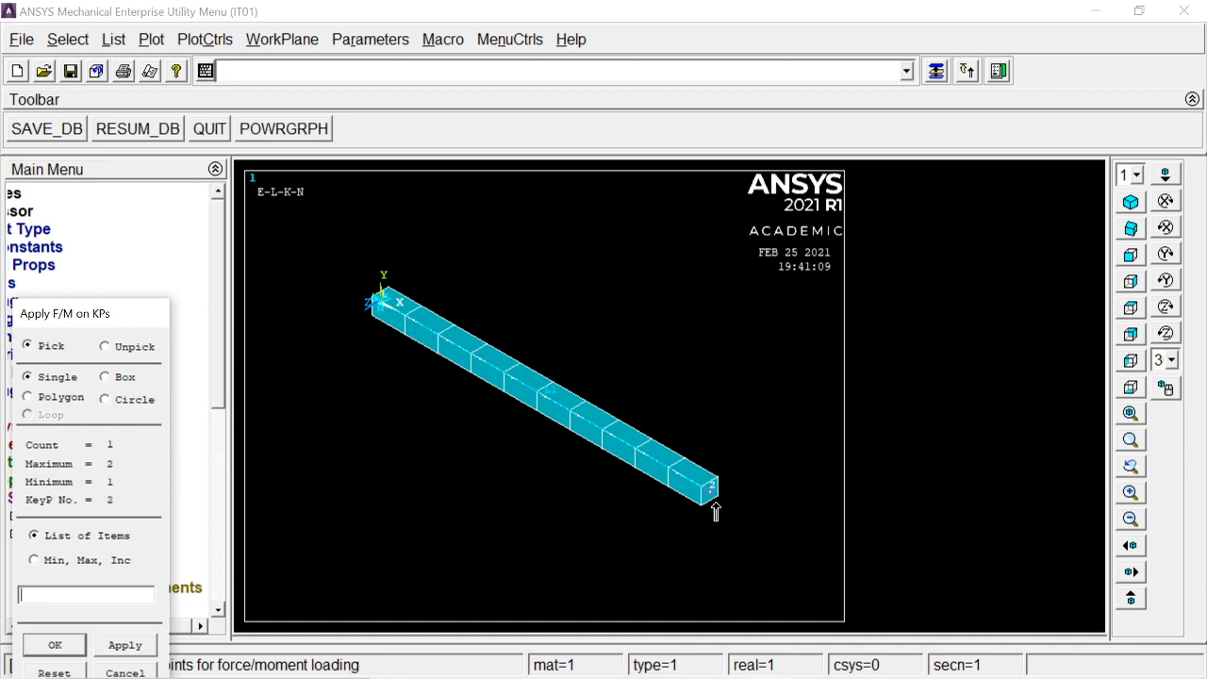
left_click(55, 644)
left_click_drag(683, 252, 865, 113)
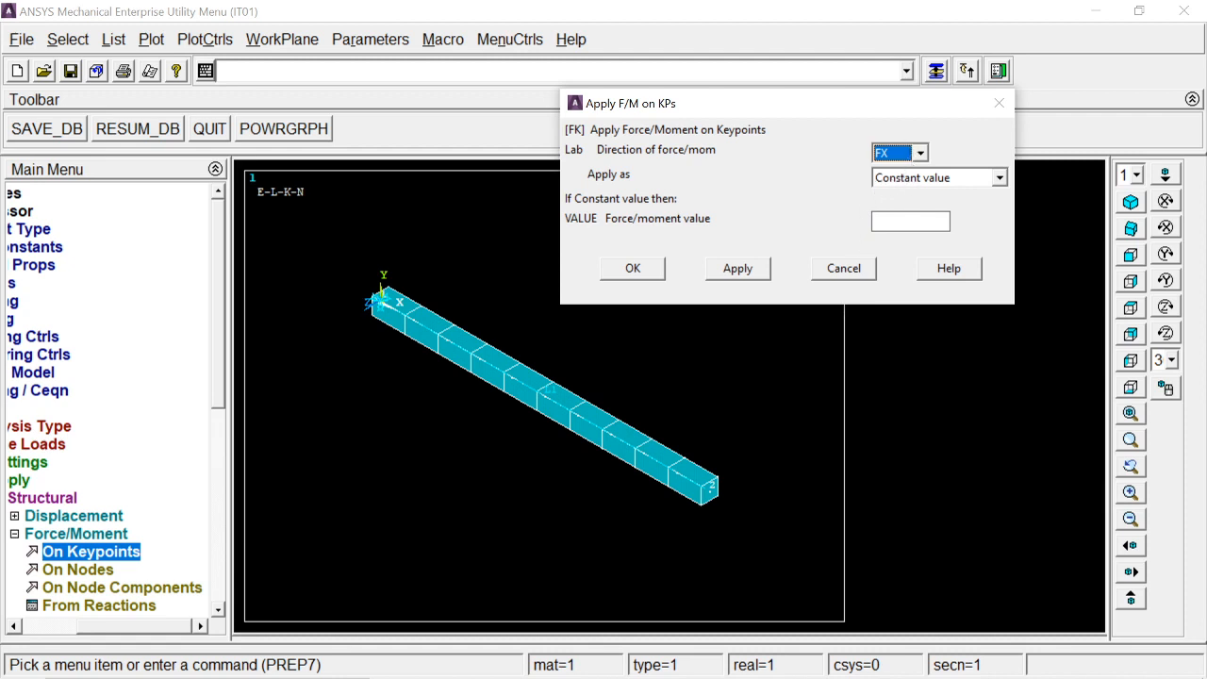
left_click(876, 220)
key("alt+Tab")
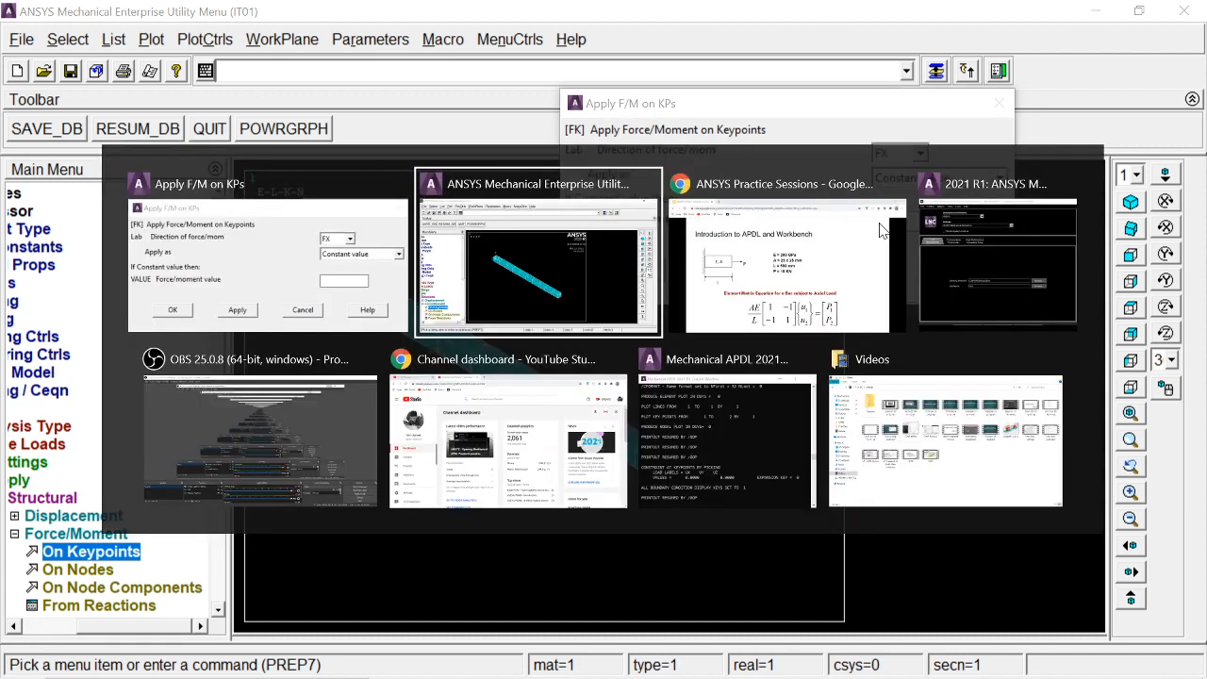
left_click(882, 231)
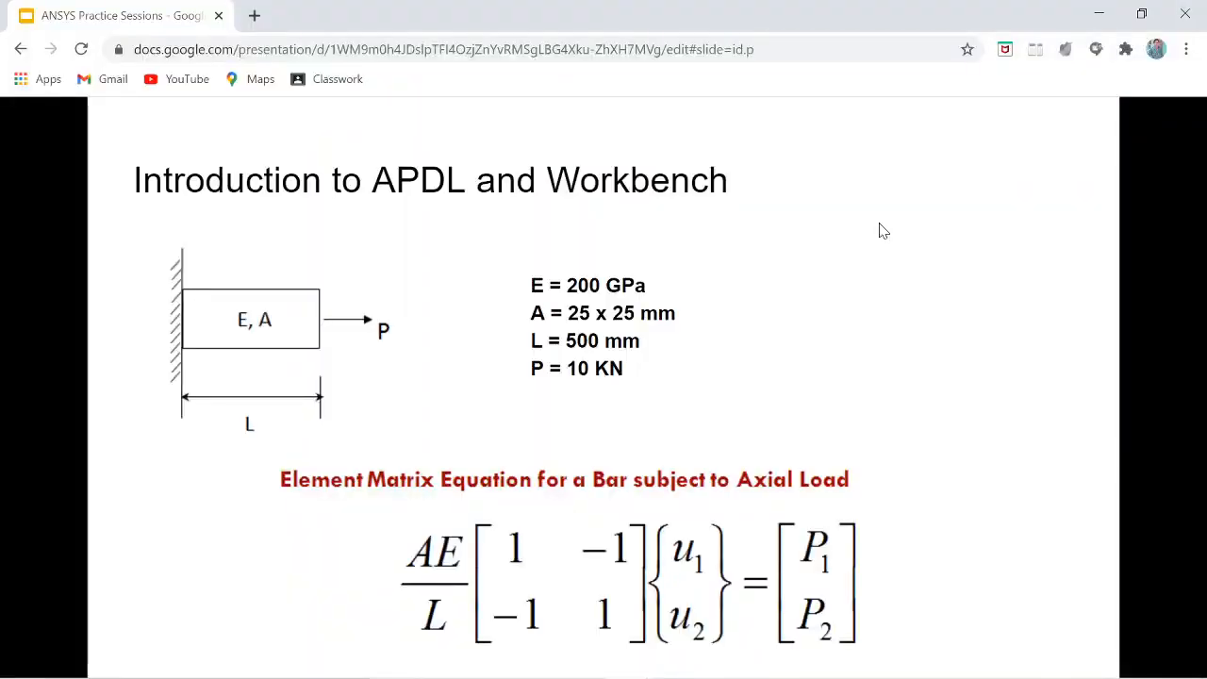
key("alt+Tab")
key("alt+Tab")
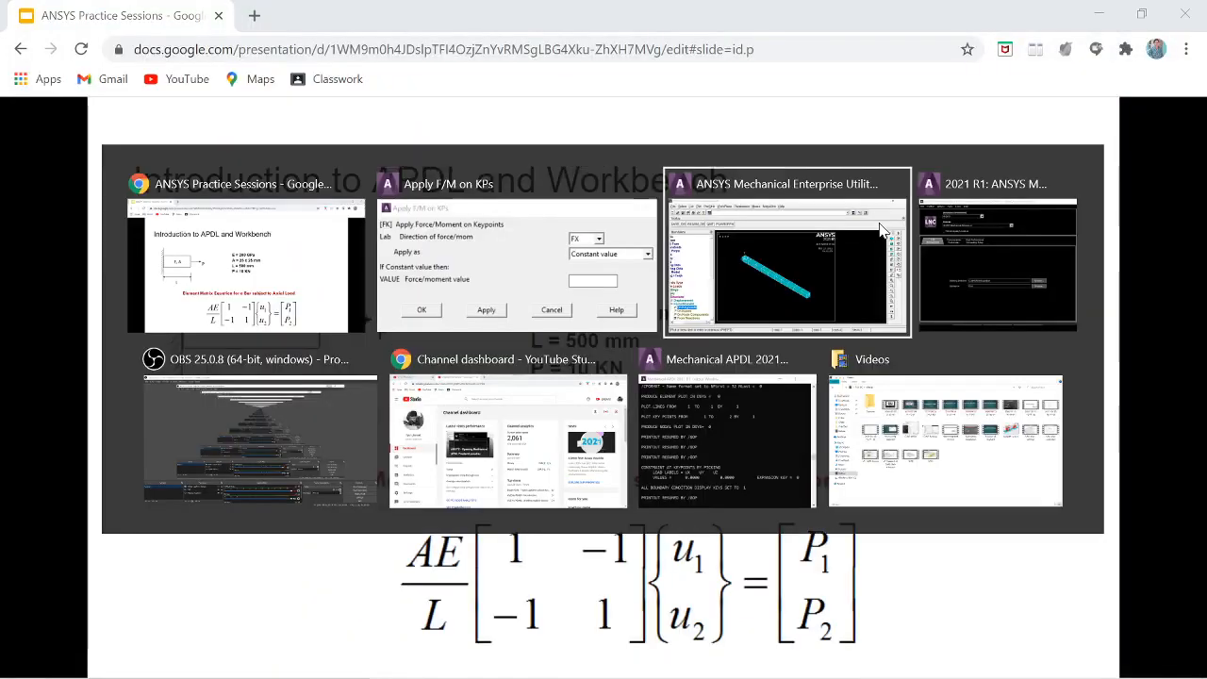
left_click(879, 230)
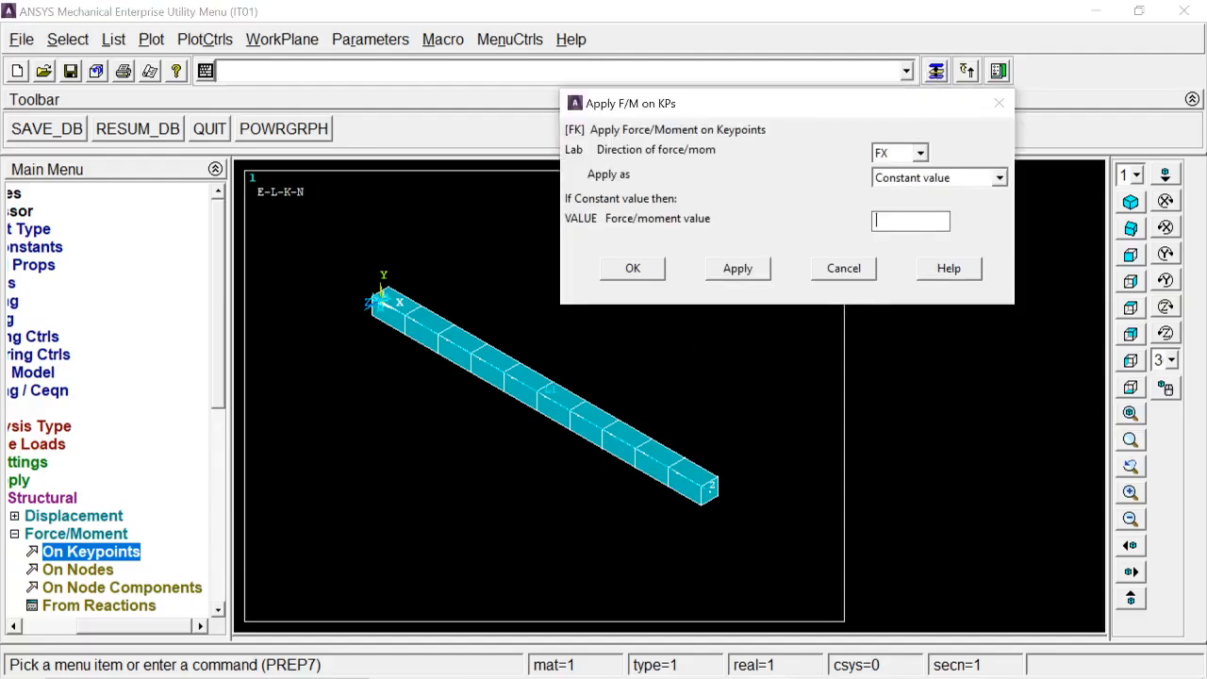
type("10000")
left_click(633, 271)
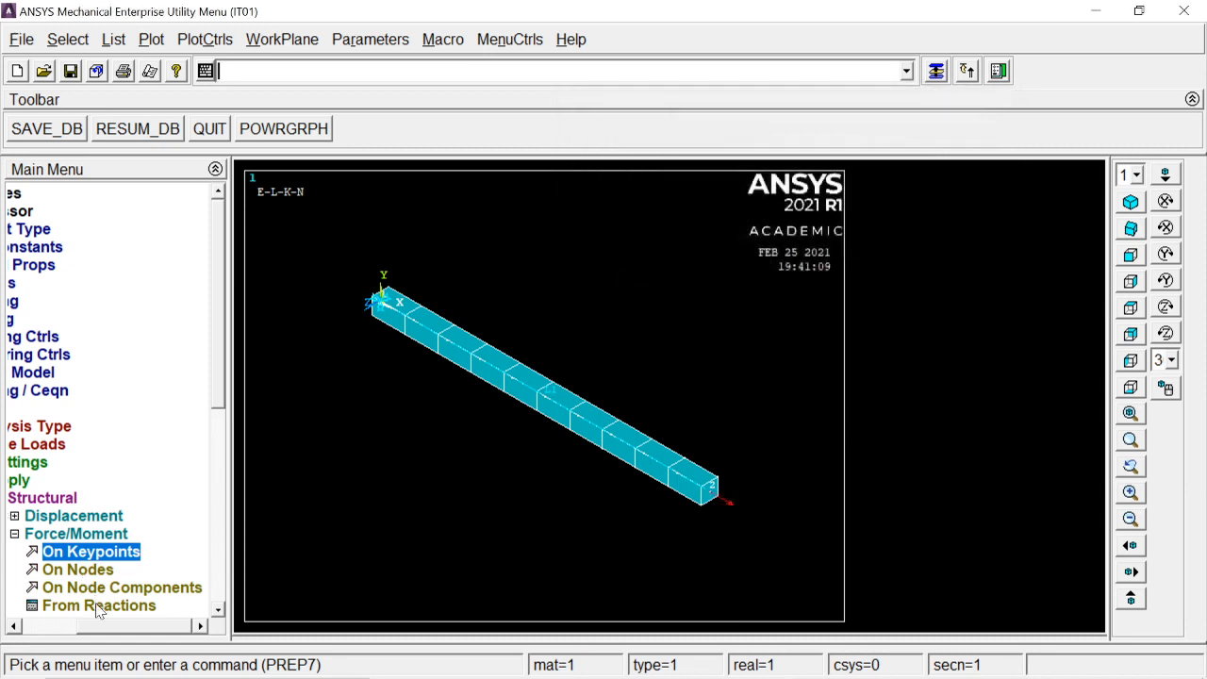
Step: Solve the current load step and close the status and completion windows
left_click_drag(94, 626, 12, 632)
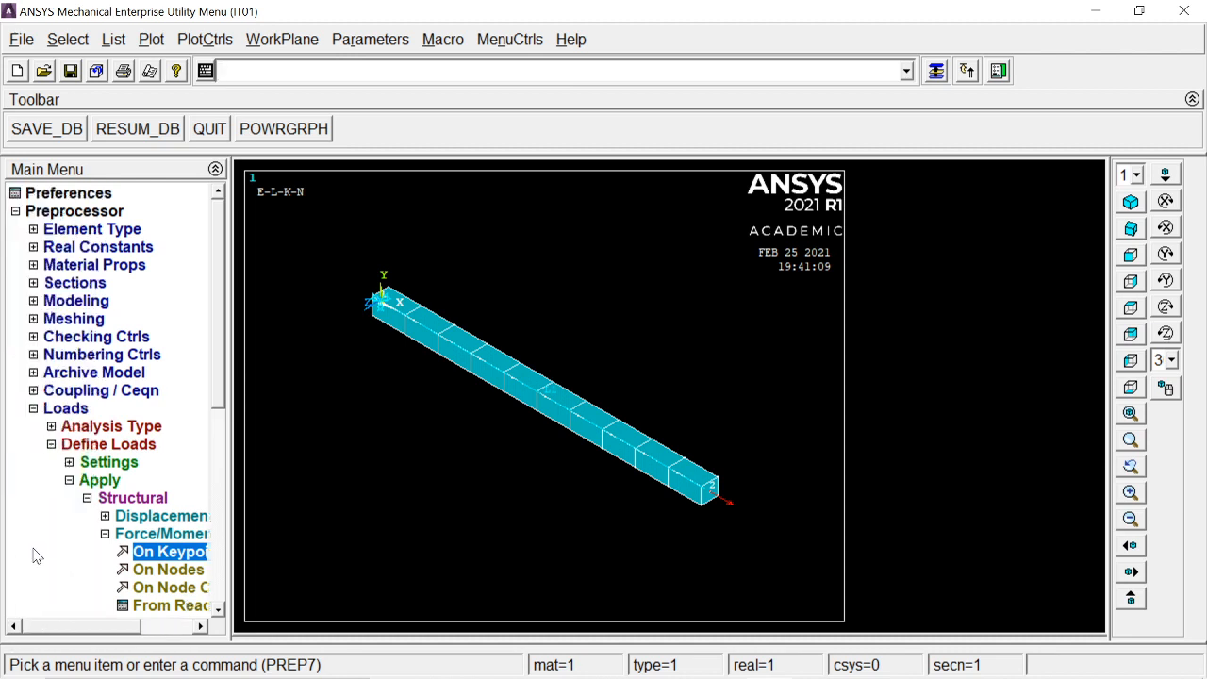
left_click(64, 408)
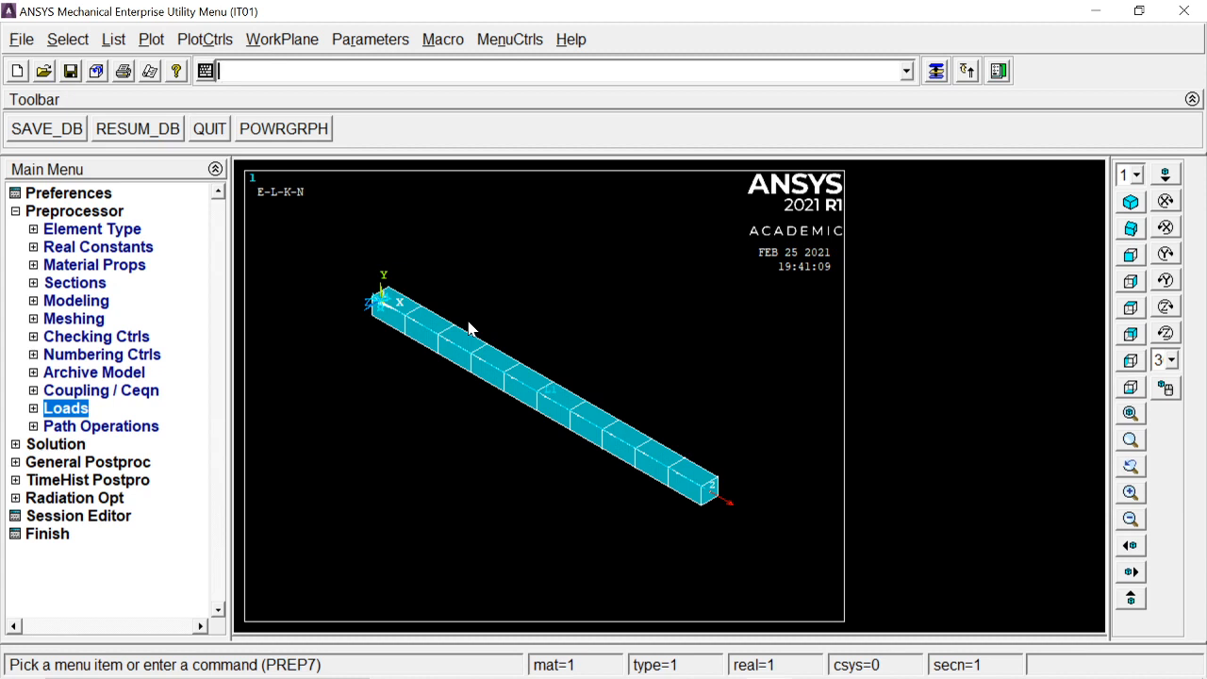
left_click(57, 211)
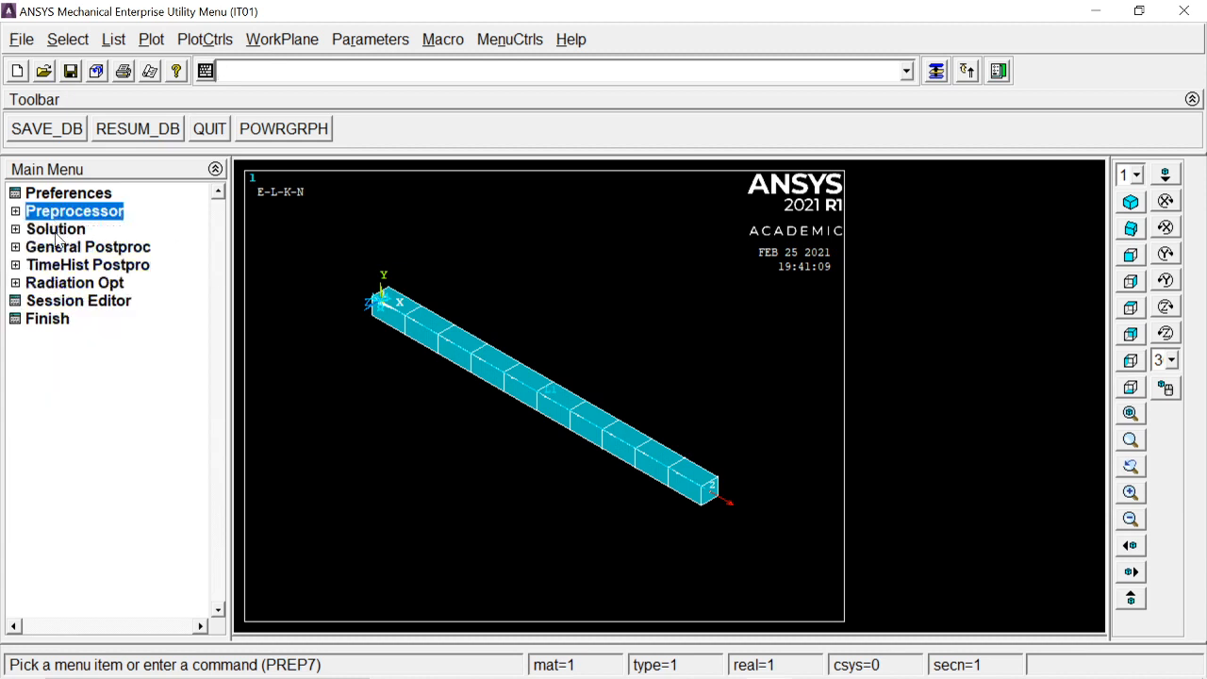
left_click(56, 230)
left_click(64, 340)
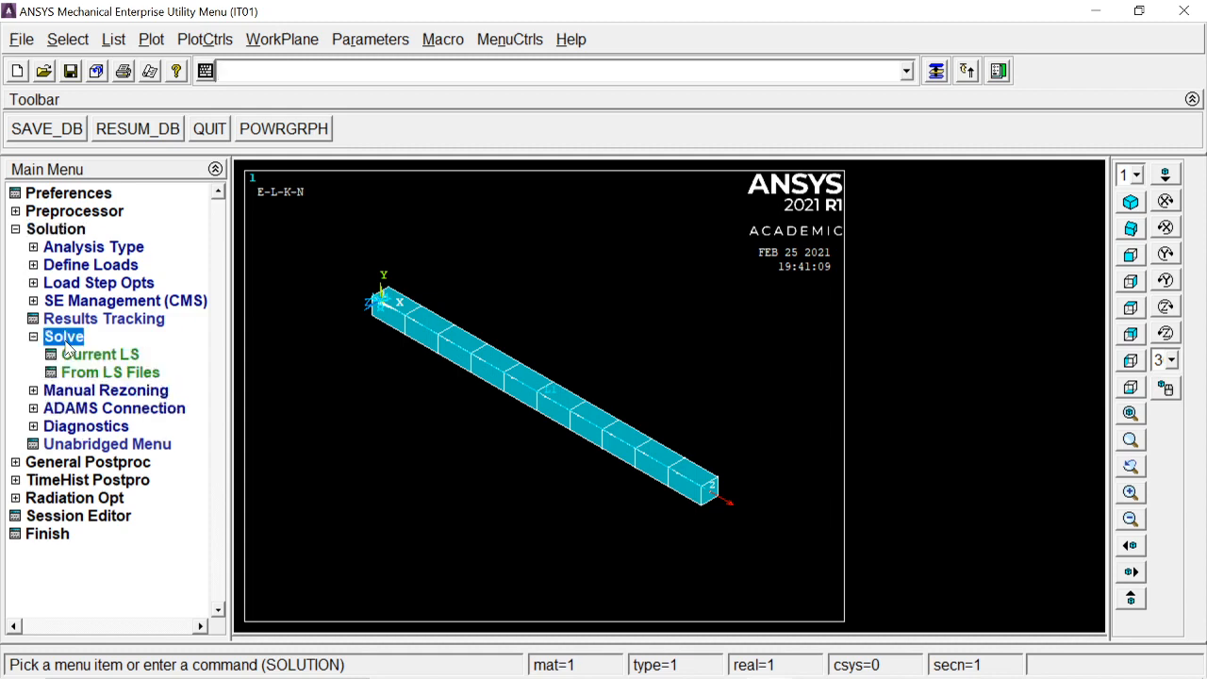
left_click(82, 356)
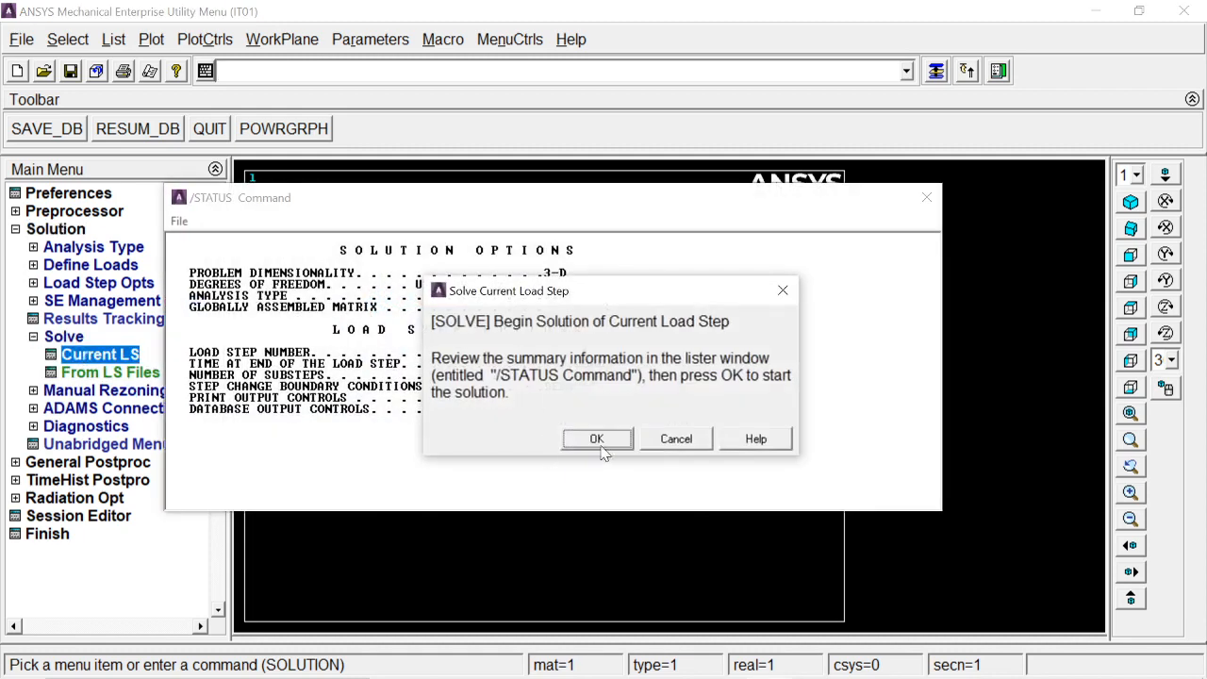
left_click(597, 440)
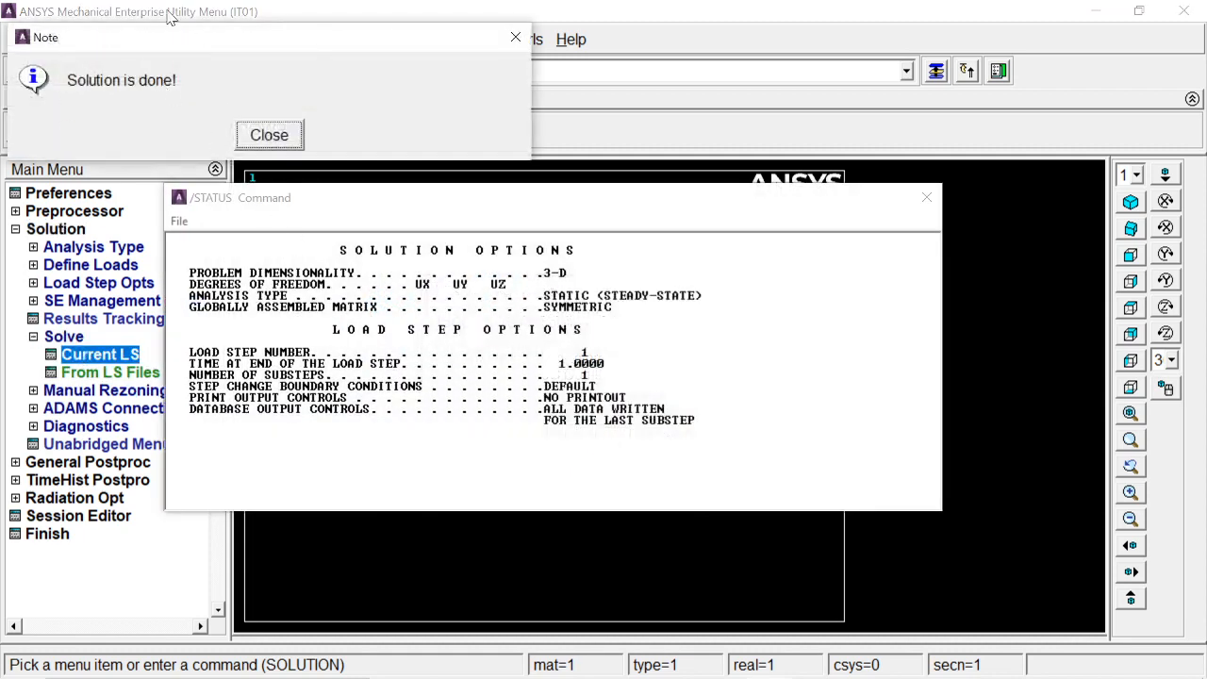
left_click_drag(223, 54, 275, 97)
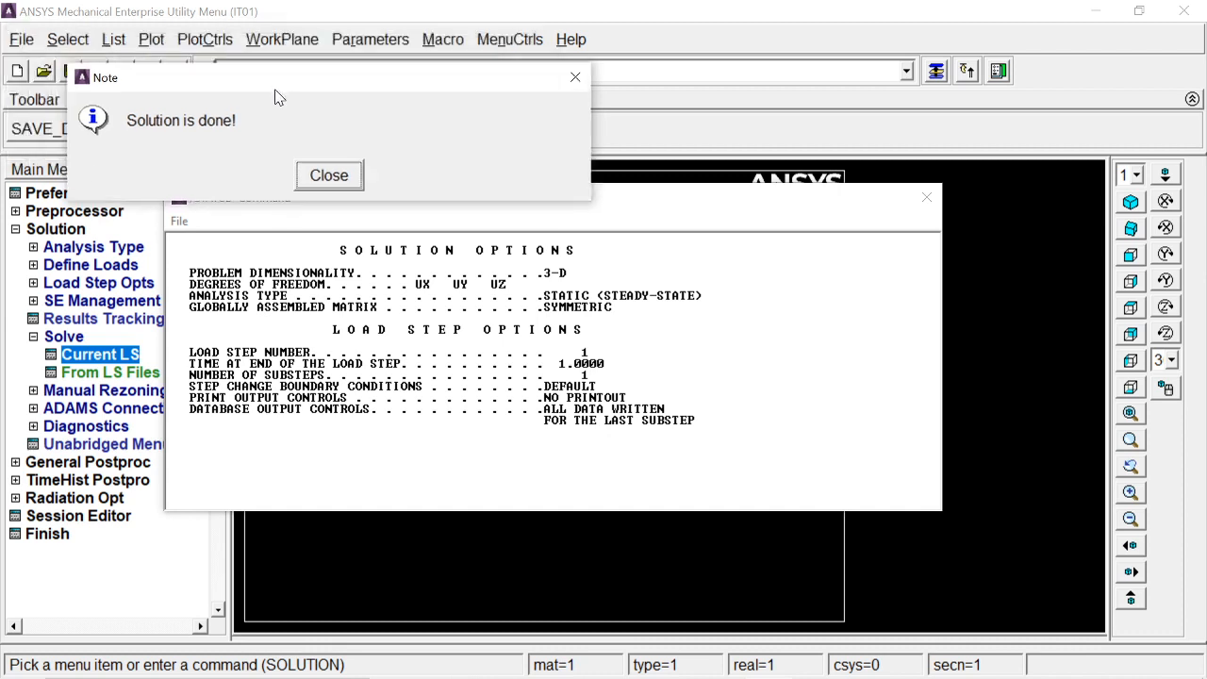
left_click(321, 174)
left_click(926, 197)
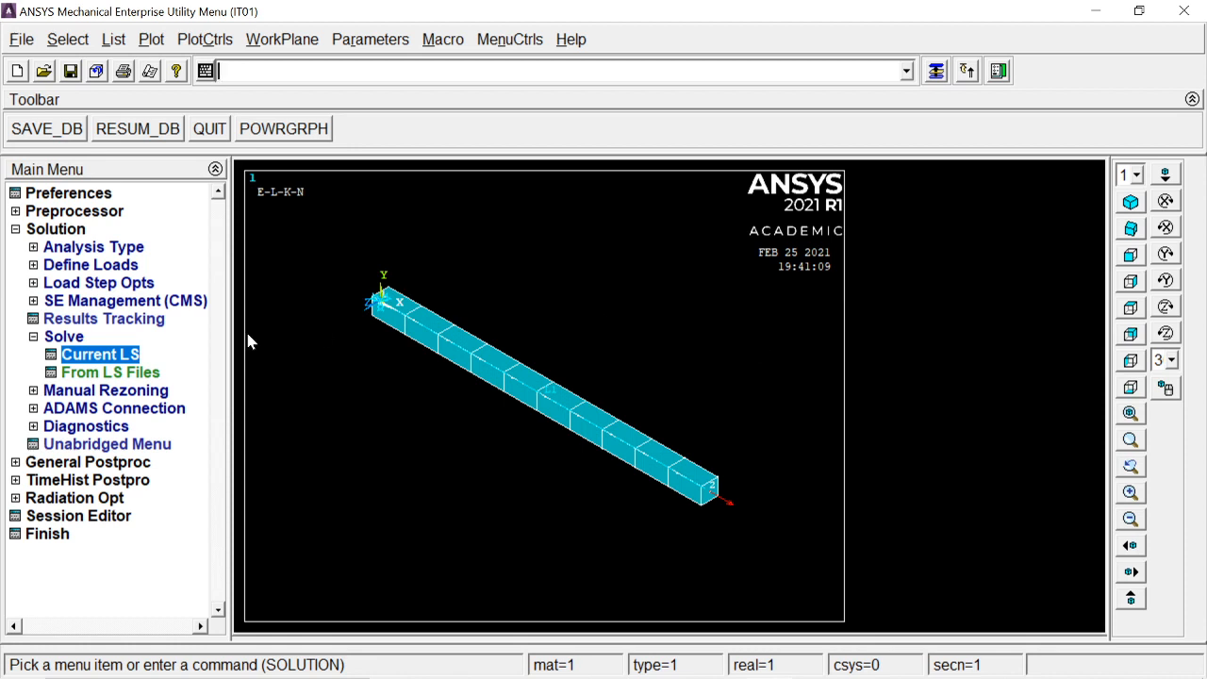
Step: Plot the deformed shape of the bar together with its undeformed shape in General Postproc
left_click(49, 231)
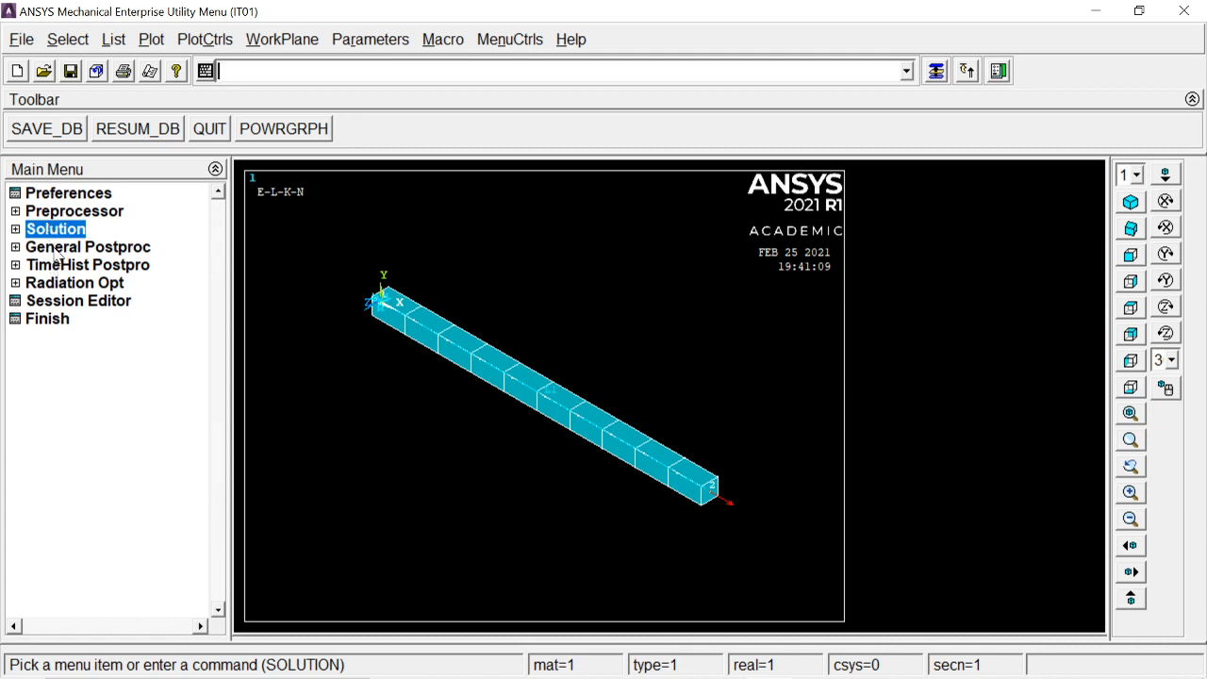
left_click(54, 248)
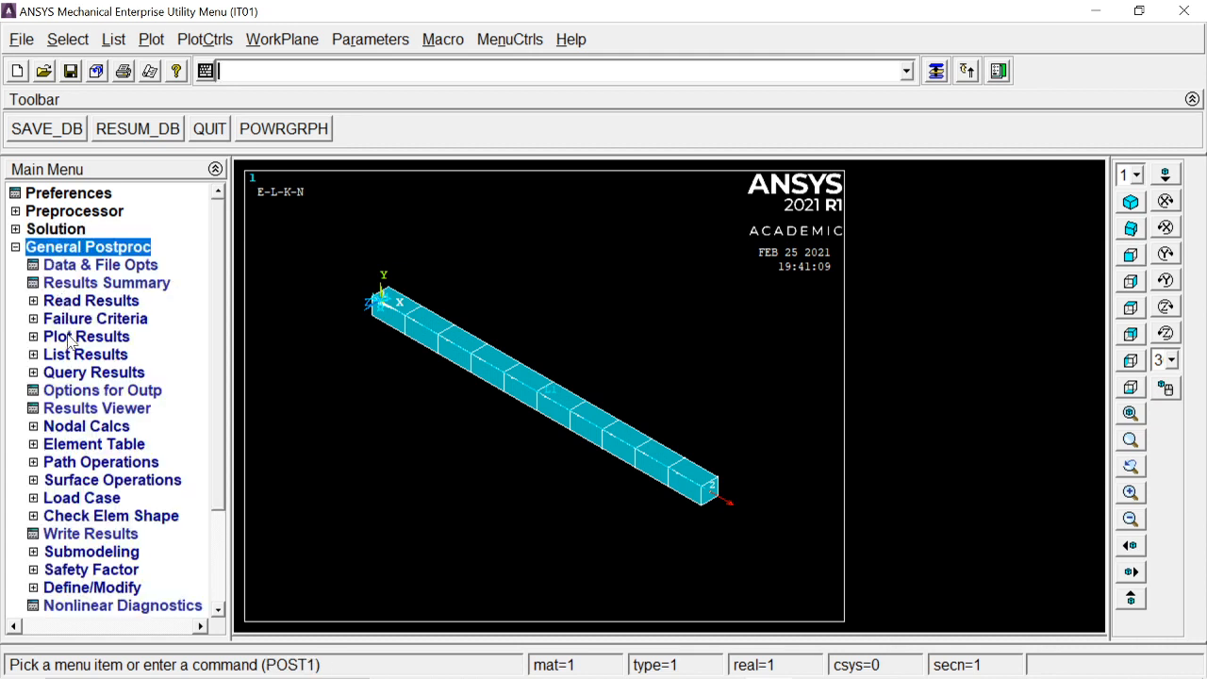
left_click(70, 339)
left_click(81, 357)
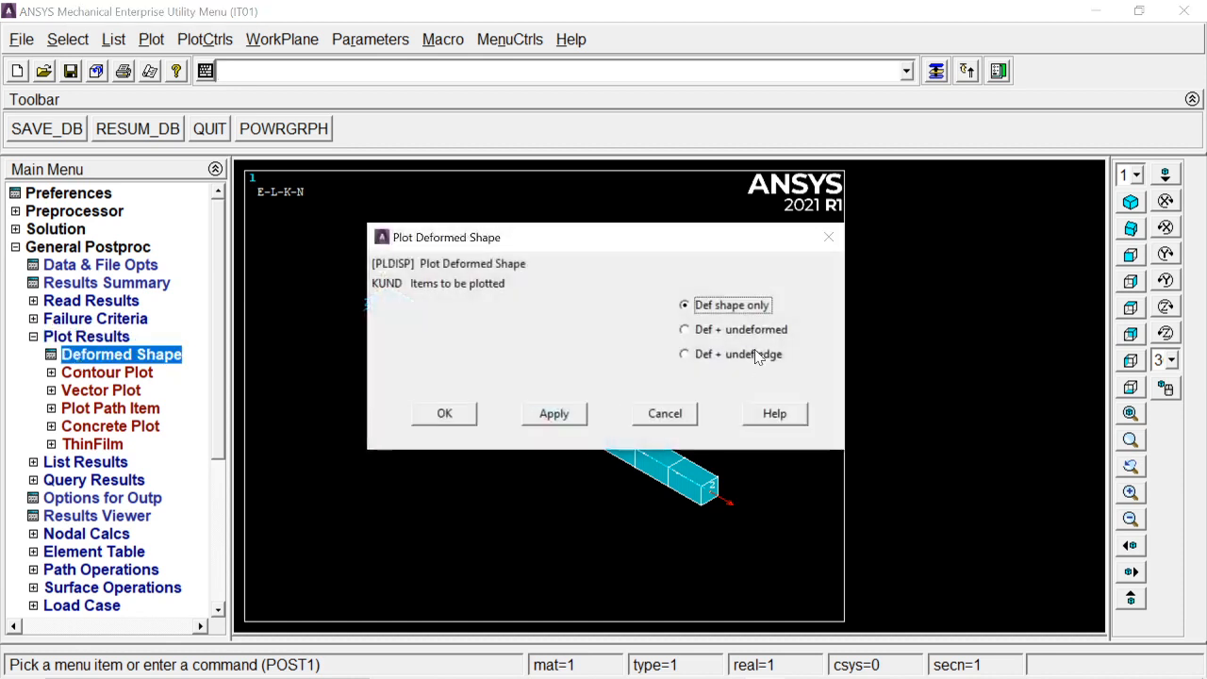
left_click(752, 333)
left_click(445, 411)
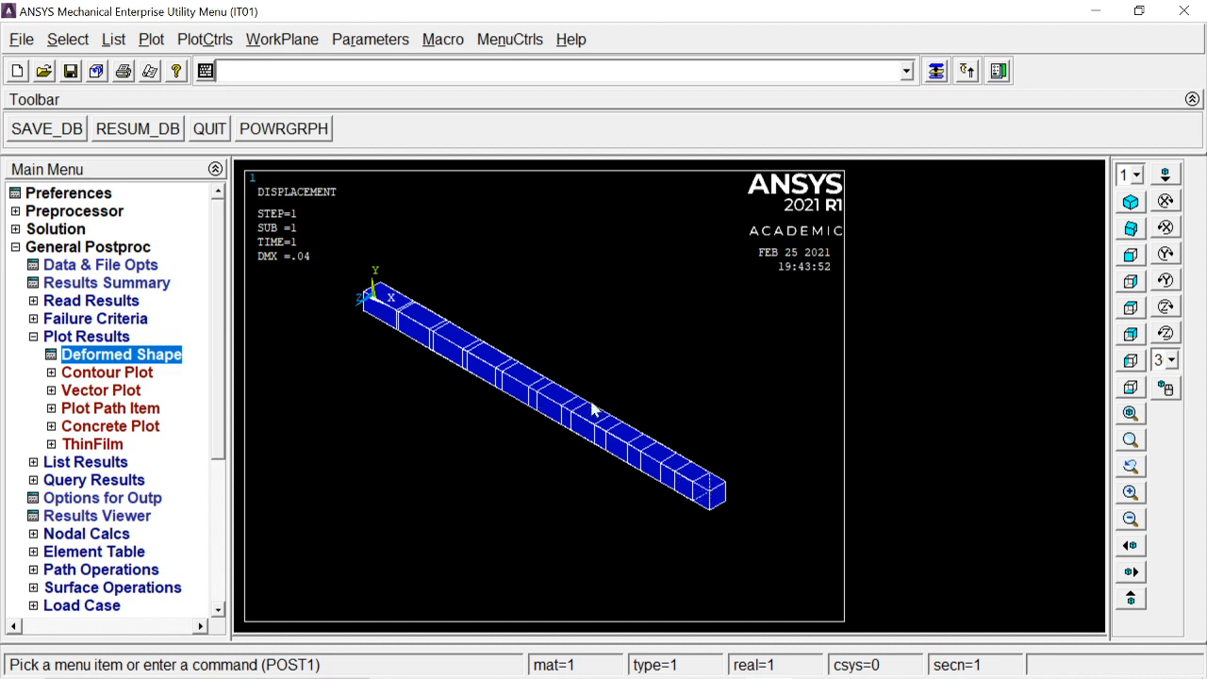
Step: Animate the bar's deformed shape together with its undeformed shape over 10 frames, slow the delay to about 57, and close the controller
left_click(207, 39)
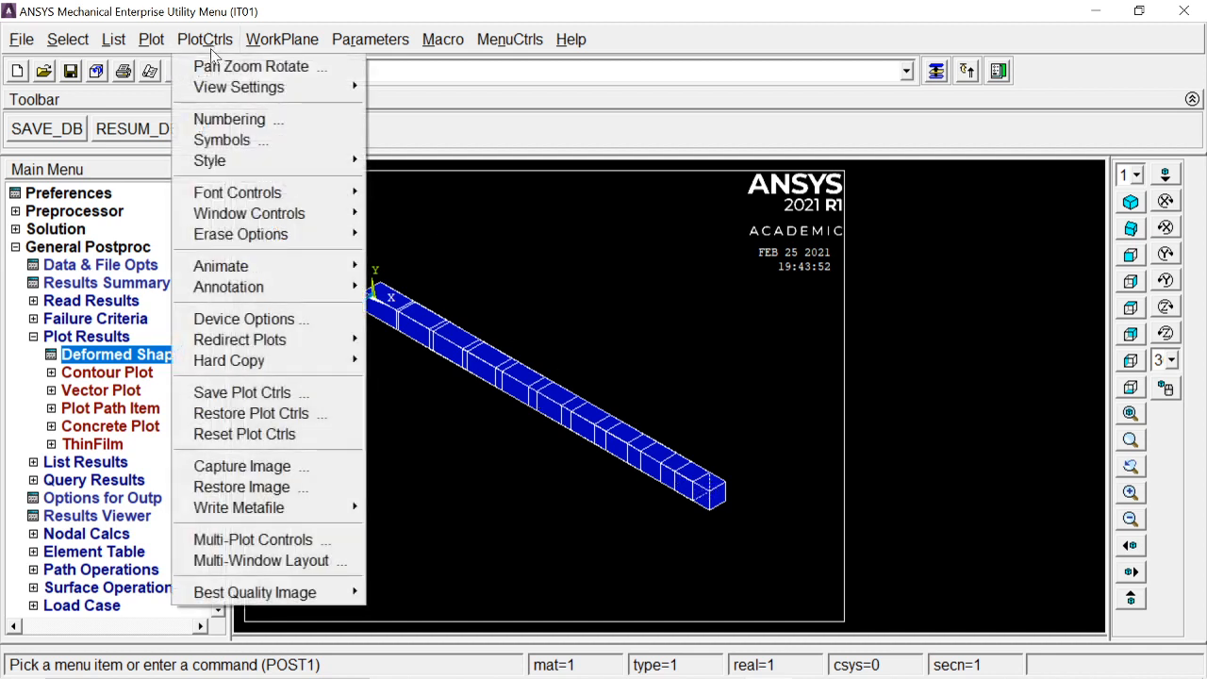
mouse_move(299, 274)
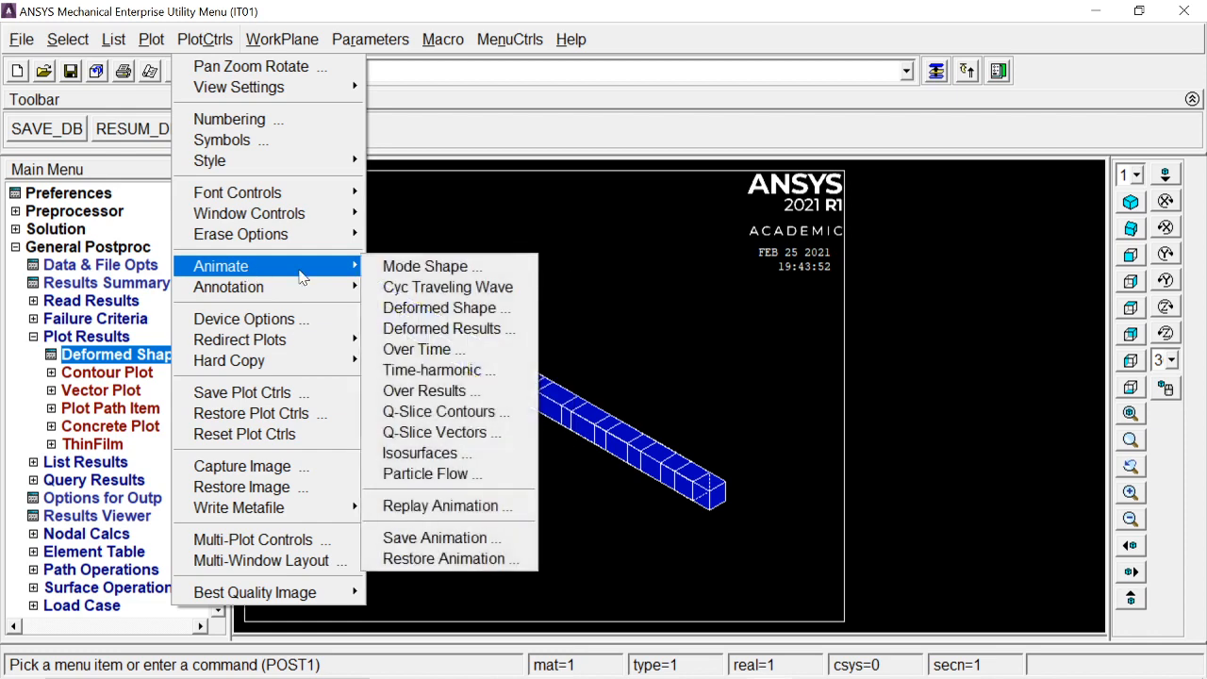
left_click(431, 307)
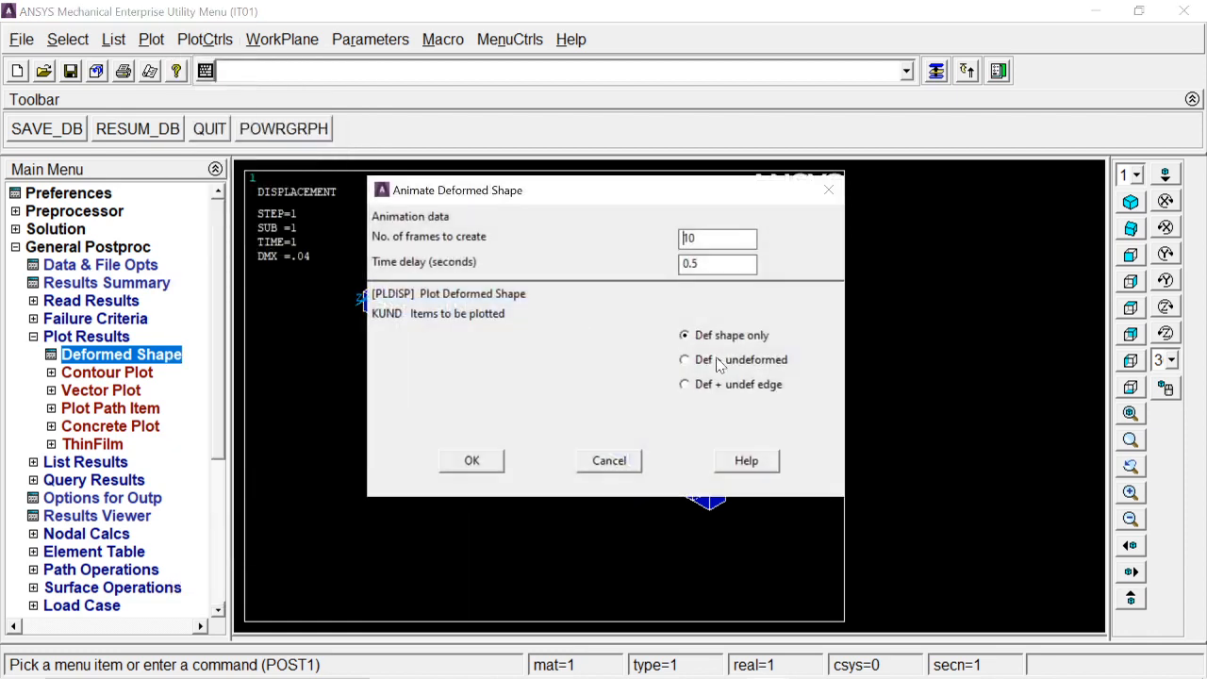
left_click(686, 359)
left_click(474, 461)
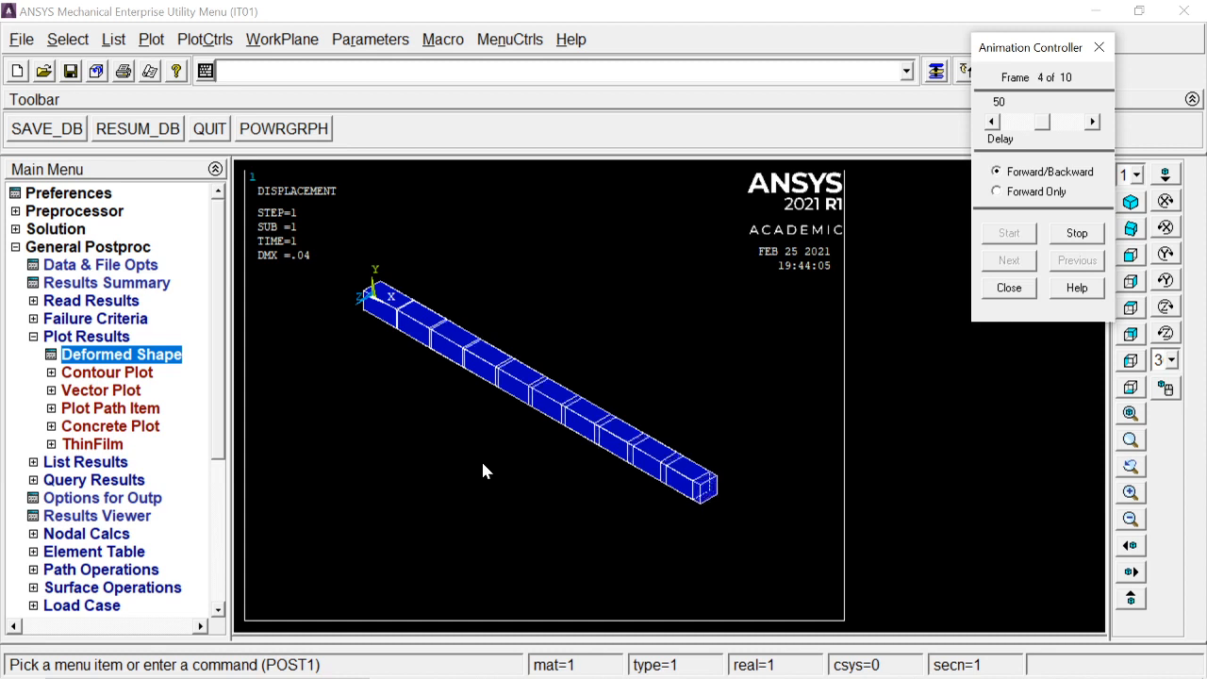
mouse_move(1042, 124)
left_mouse_down()
mouse_move(1028, 128)
mouse_move(1049, 131)
left_mouse_up()
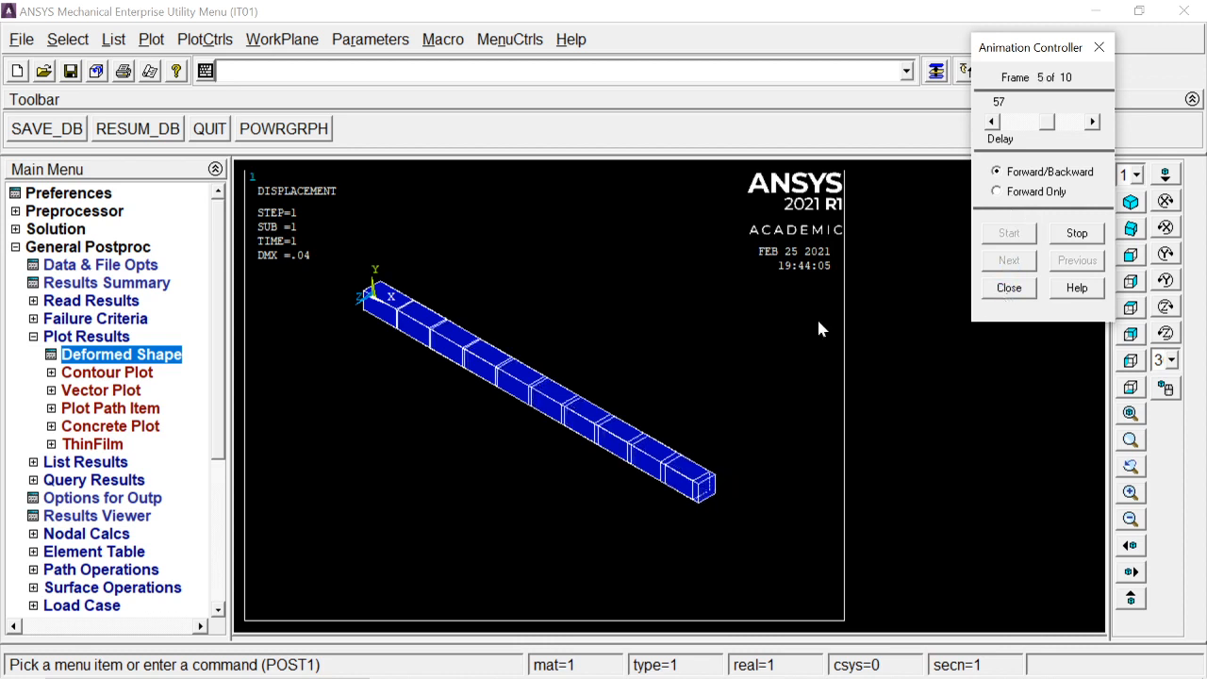
left_click(1008, 290)
Step: Plot a nodal contour of the X-component of displacement for the bar
left_click(114, 373)
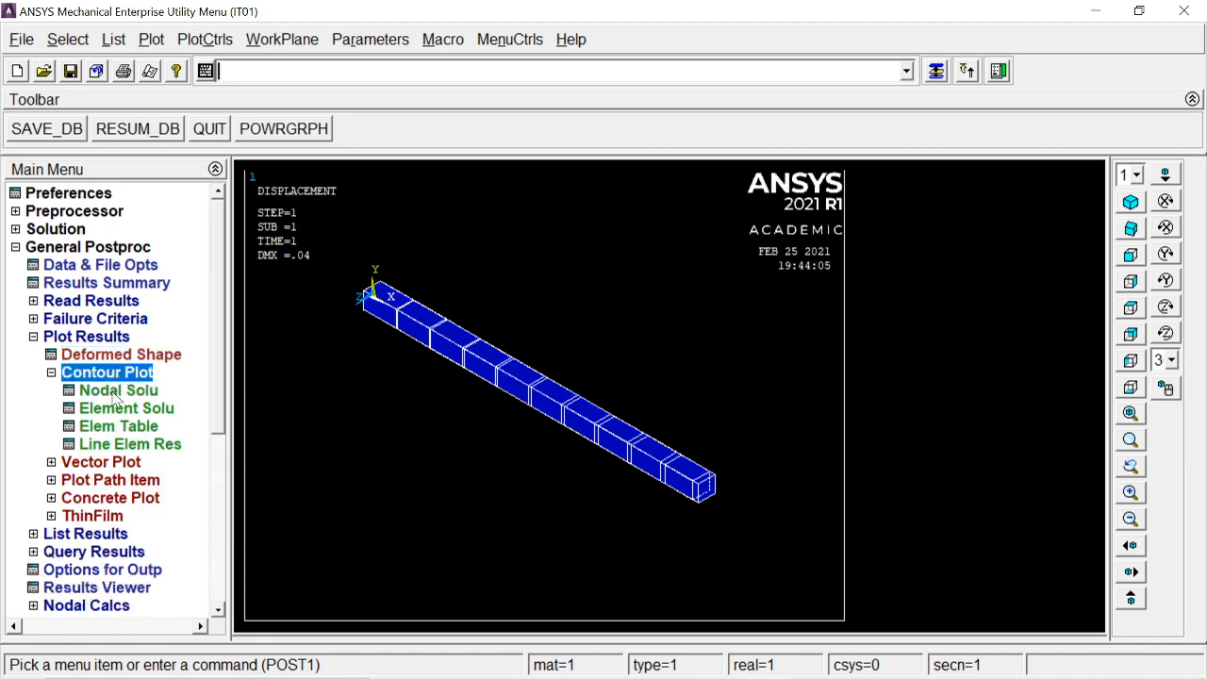
left_click(115, 392)
left_click(447, 143)
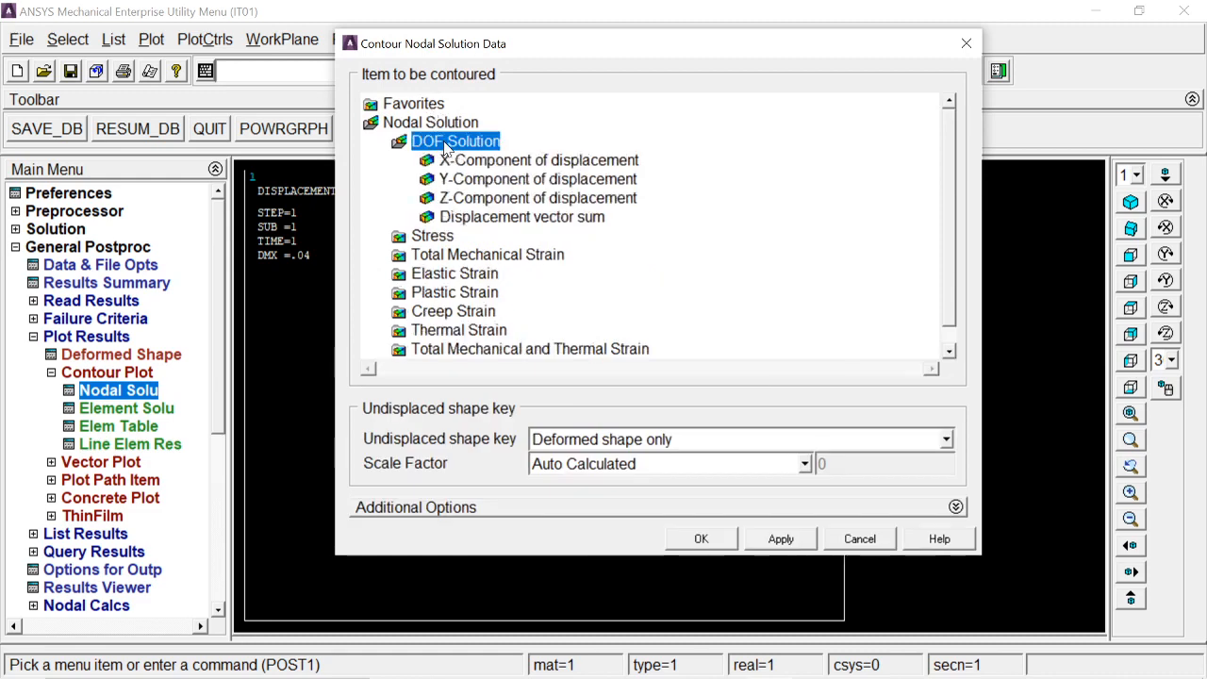
left_click(458, 162)
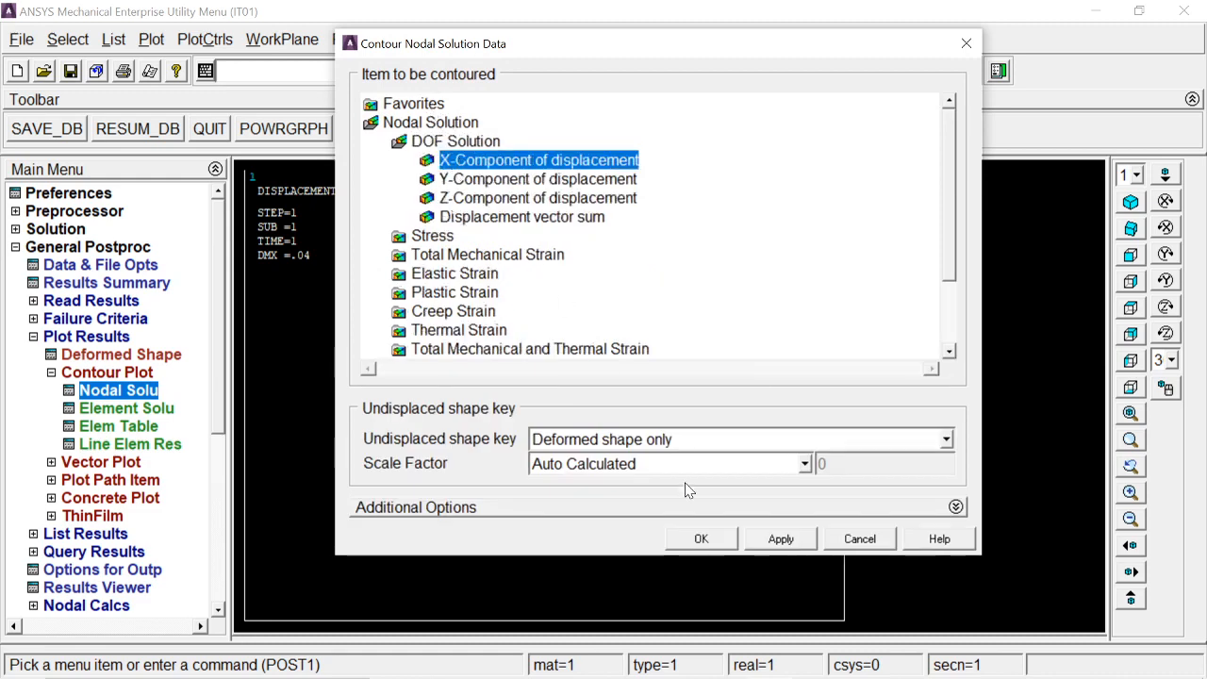
left_click(700, 541)
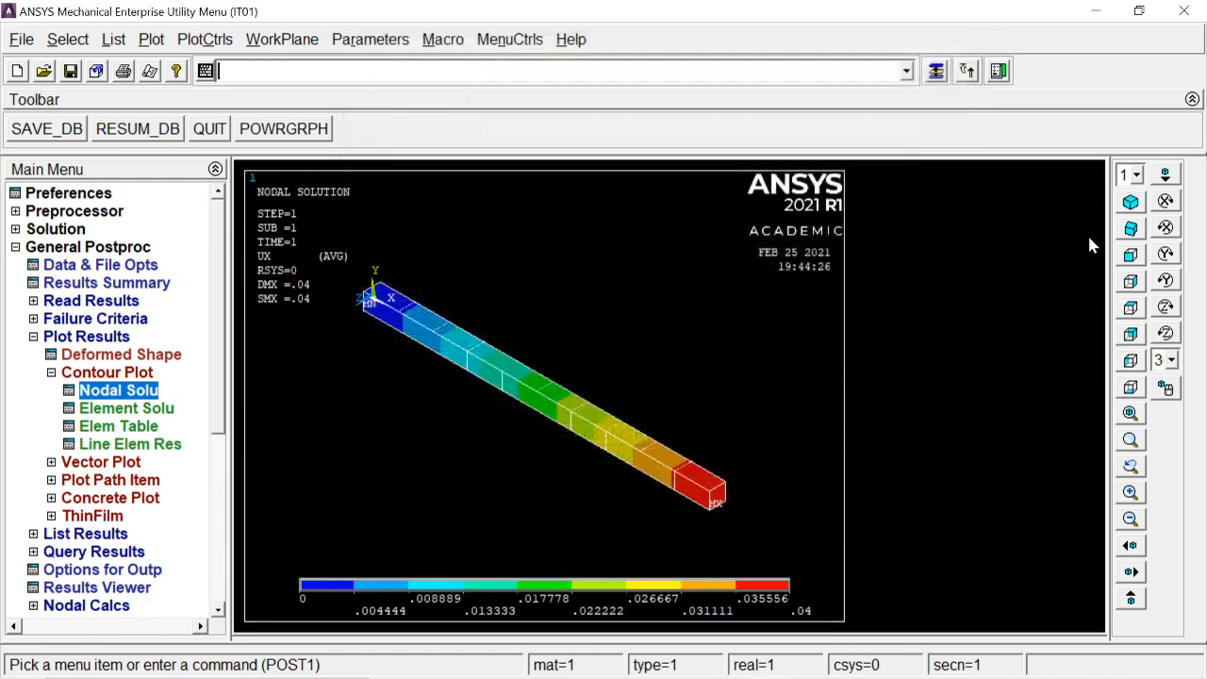
left_click(1131, 281)
left_click(1131, 256)
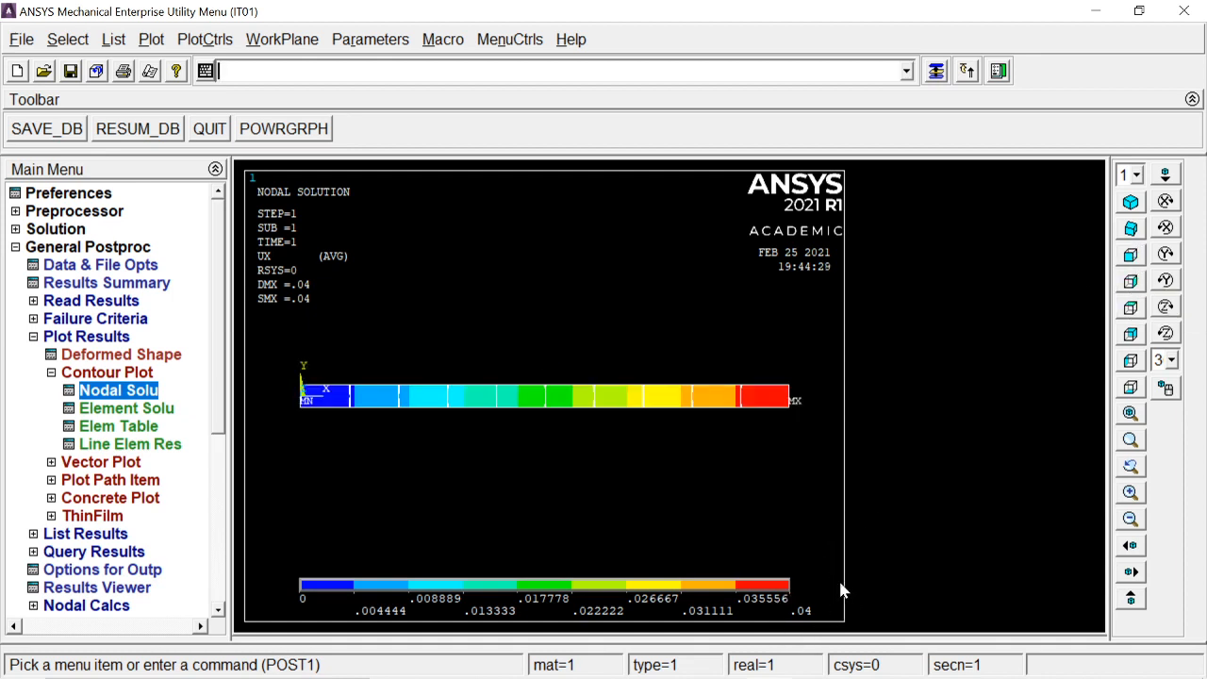
Step: Switch to the presentation to review the hand-calculated tip displacement, then return to ANSYS
key("alt+Tab")
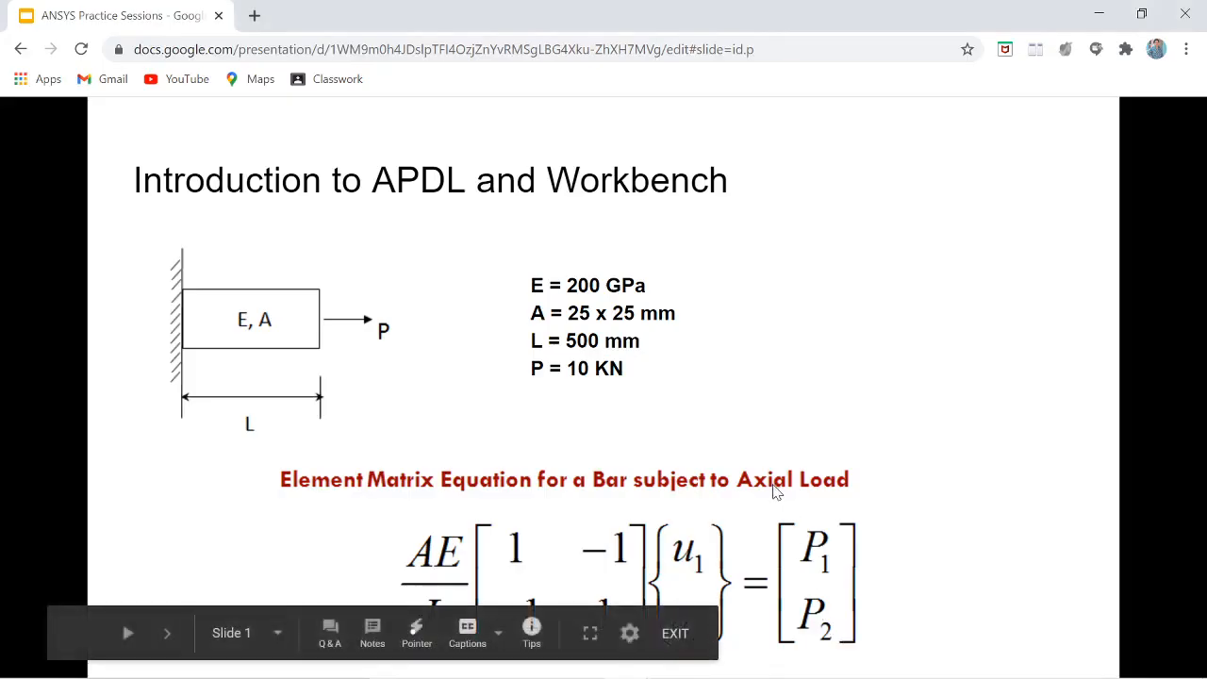
left_click(773, 488)
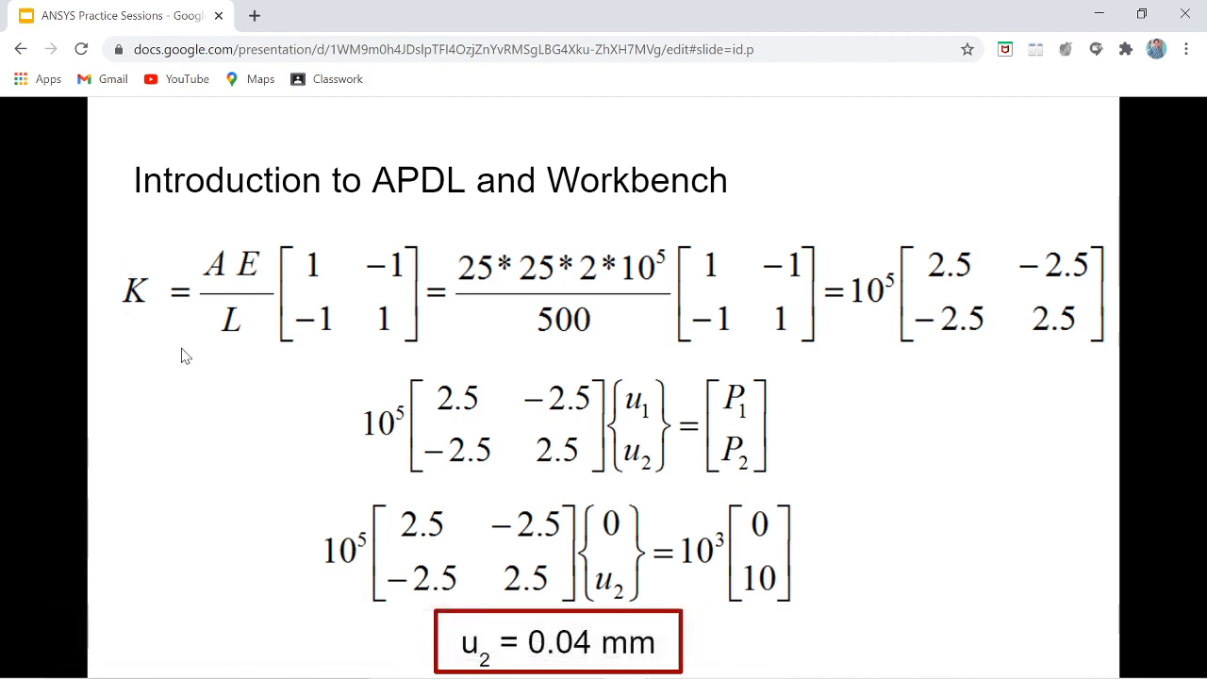
key("alt+Tab")
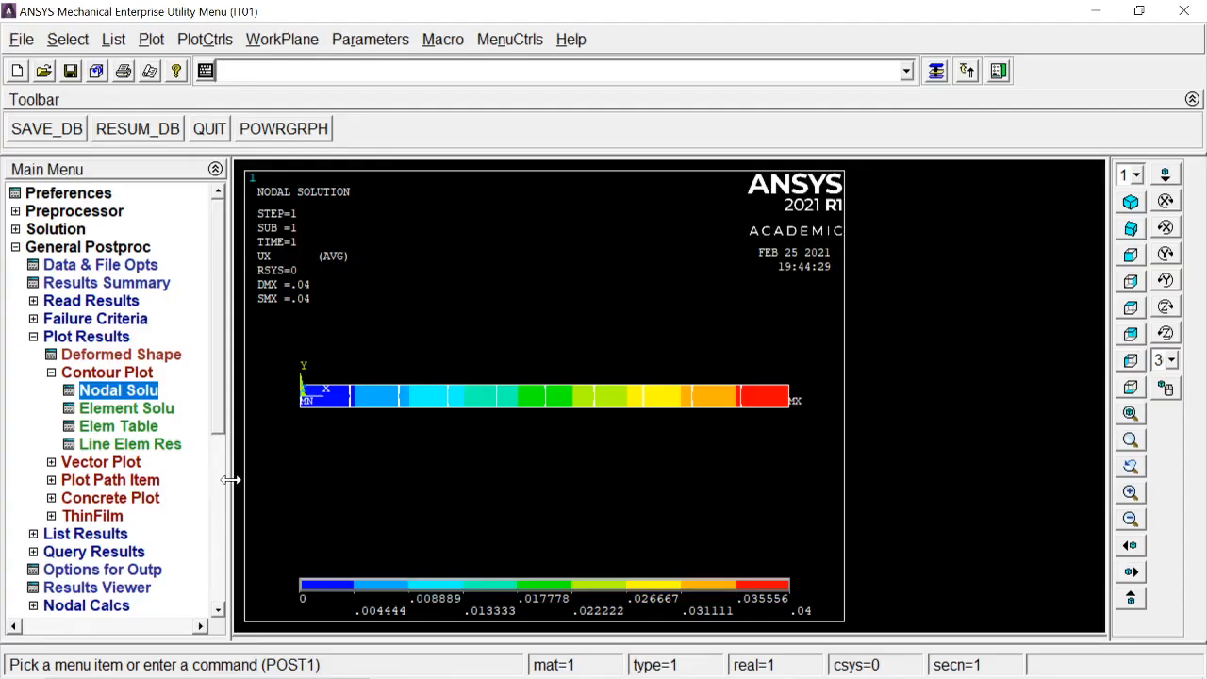
left_click(83, 378)
left_click(85, 389)
left_click(87, 373)
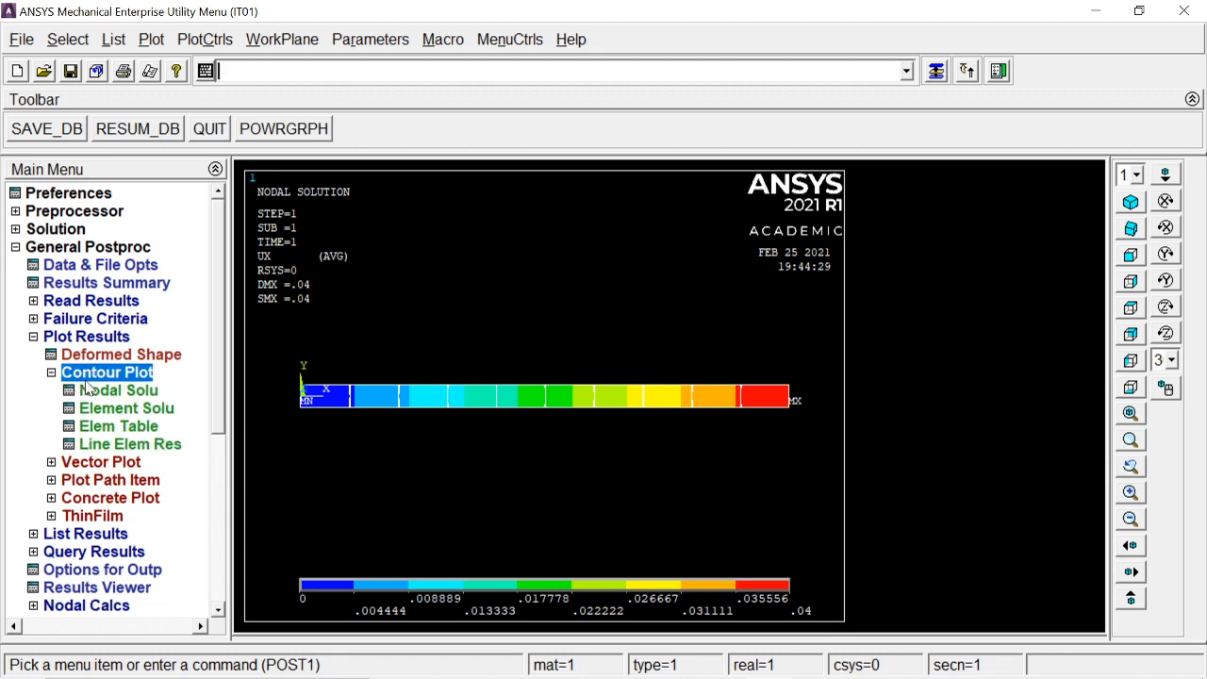
left_click(86, 380)
left_click(73, 342)
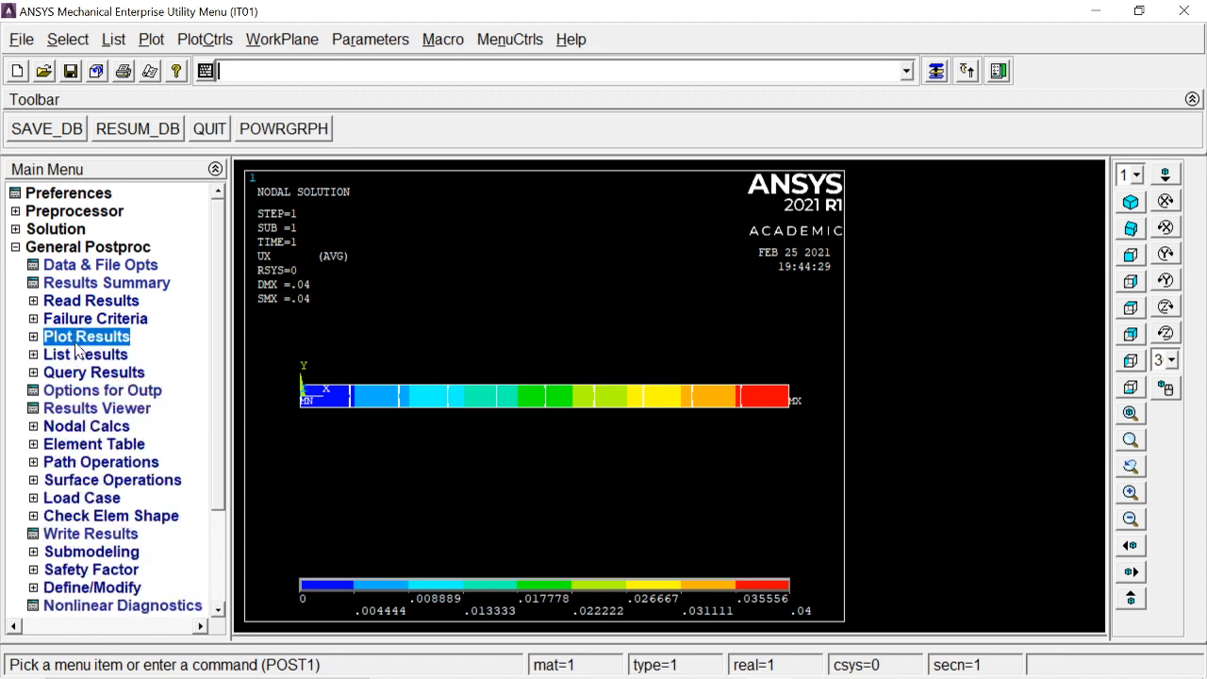
Step: List the nodal X-component of displacement for all nodes and close the listing window
left_click(80, 358)
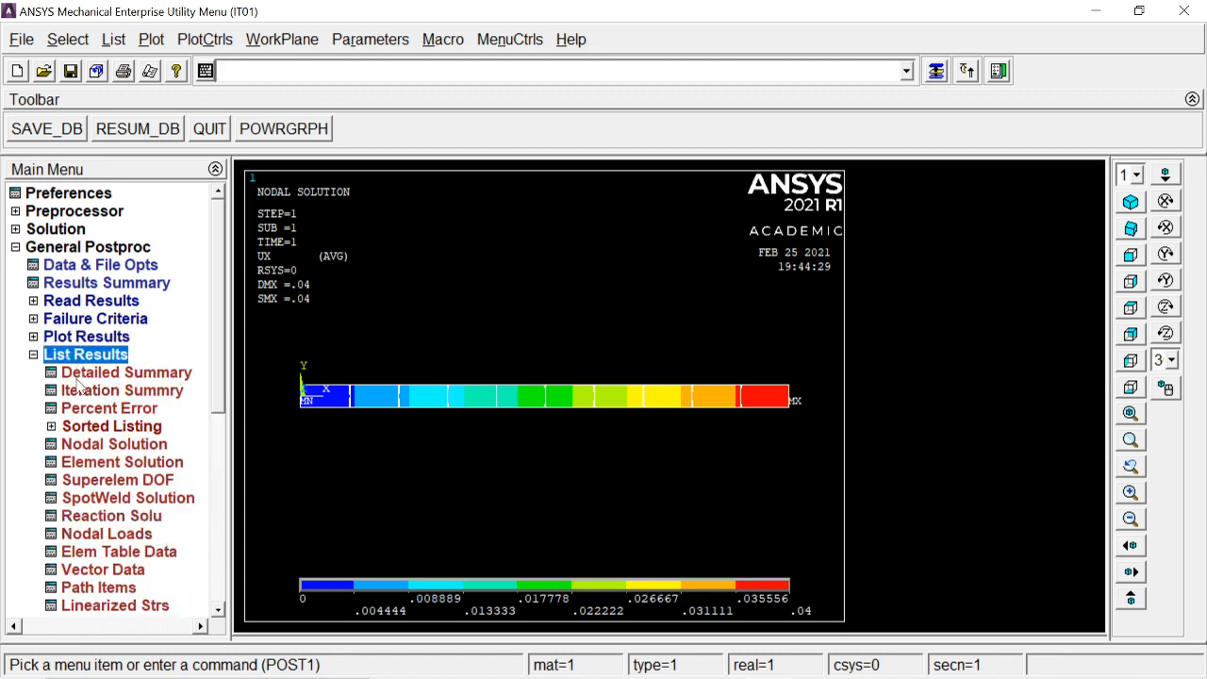
left_click(91, 445)
double_click(517, 264)
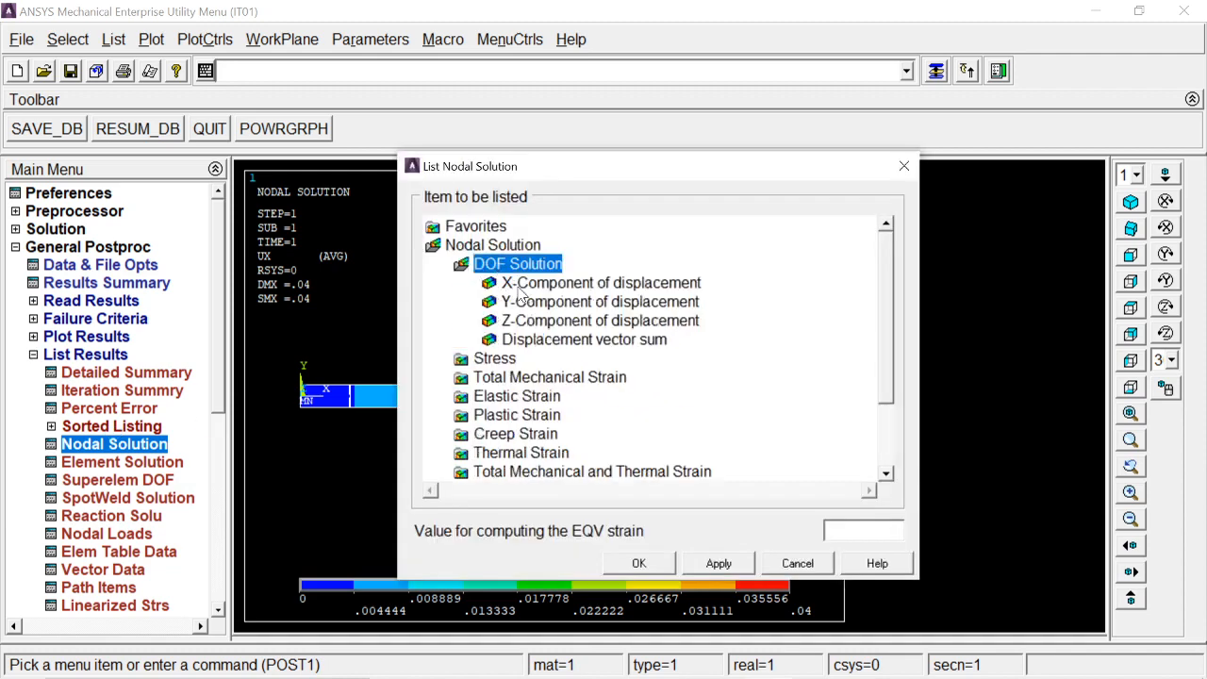
left_click(533, 284)
left_click(624, 562)
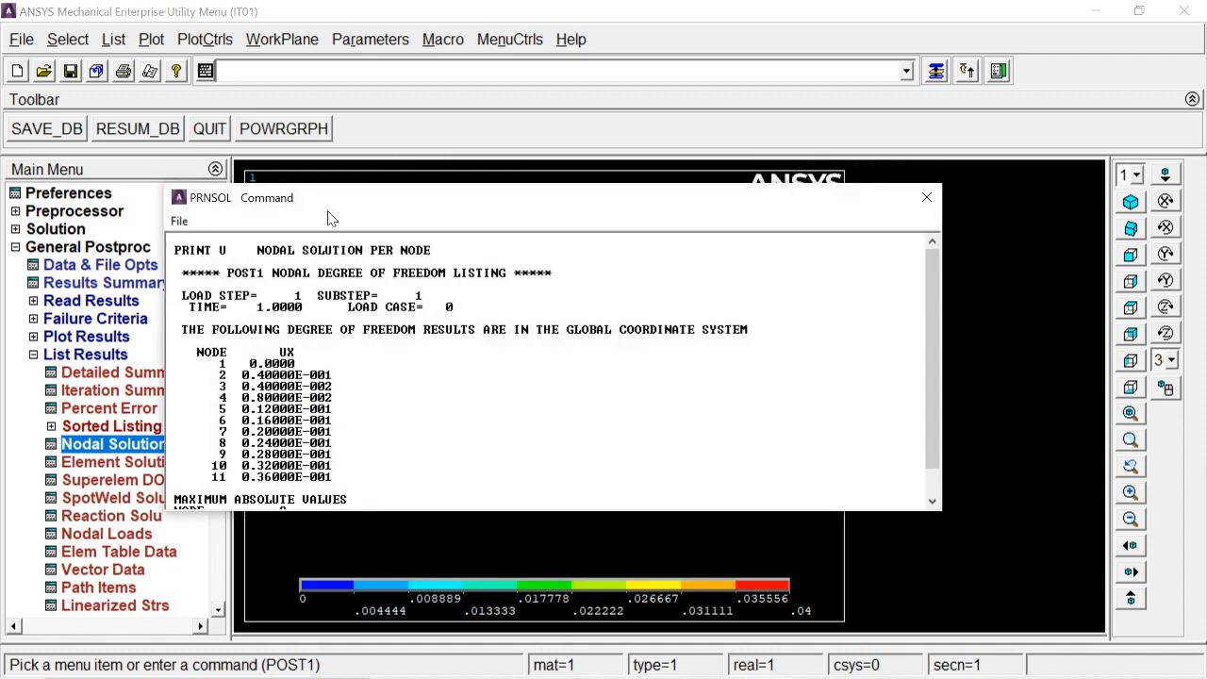
left_click_drag(332, 201, 360, 117)
left_click_drag(733, 426, 744, 494)
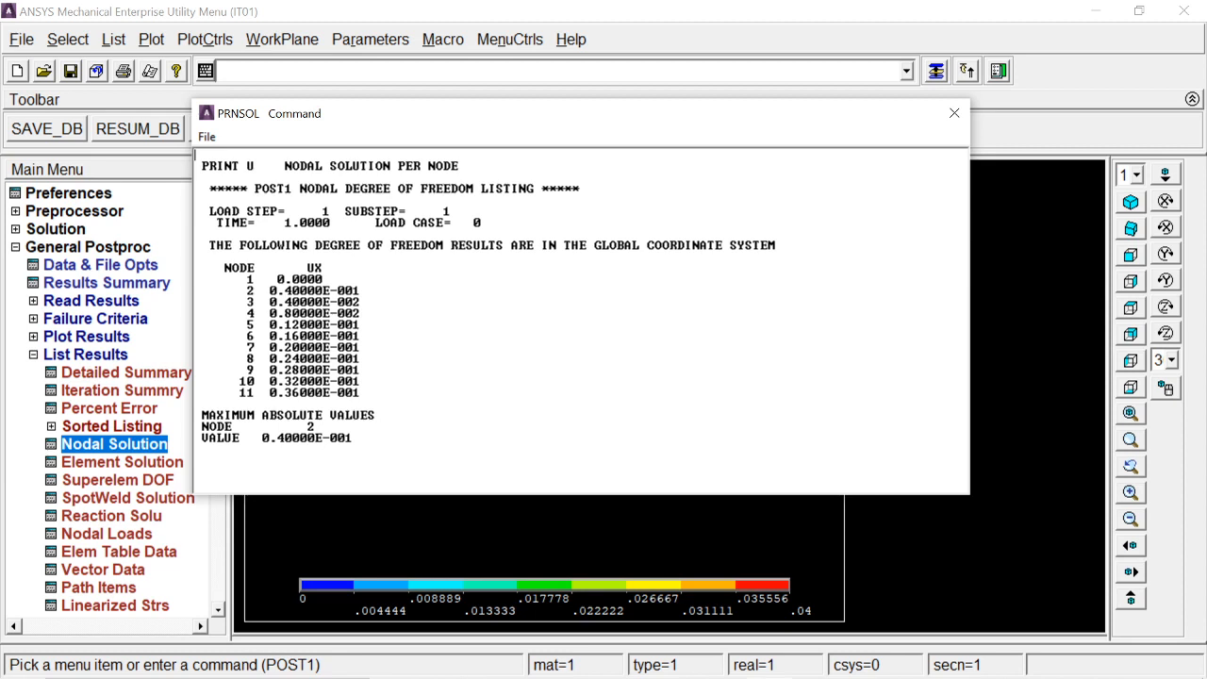
left_click(954, 112)
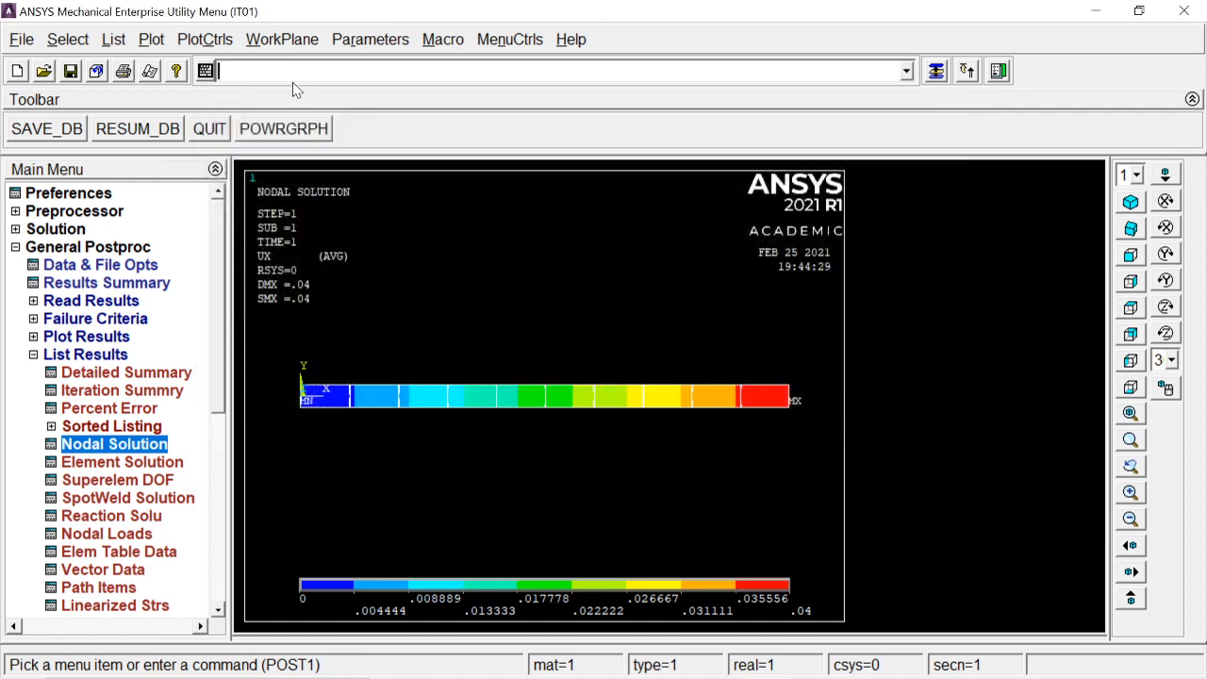
Step: Animate the deformed results with the UX contour over 10 frames and close the animation controller
left_click(199, 43)
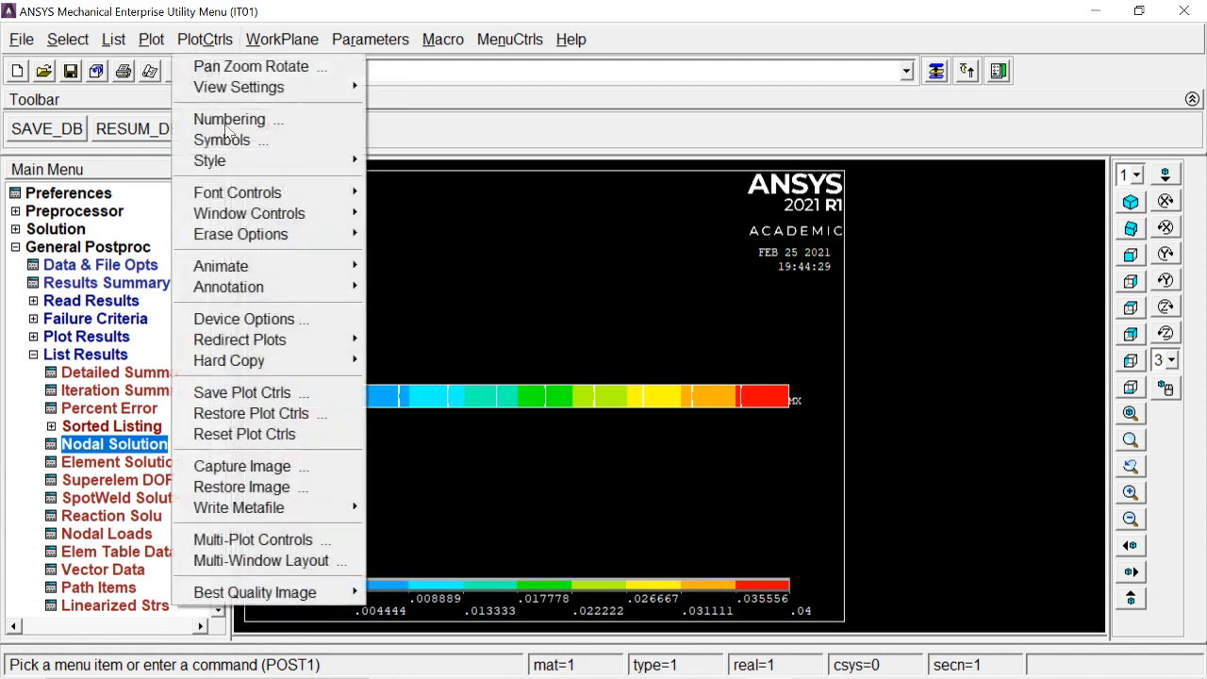
mouse_move(264, 272)
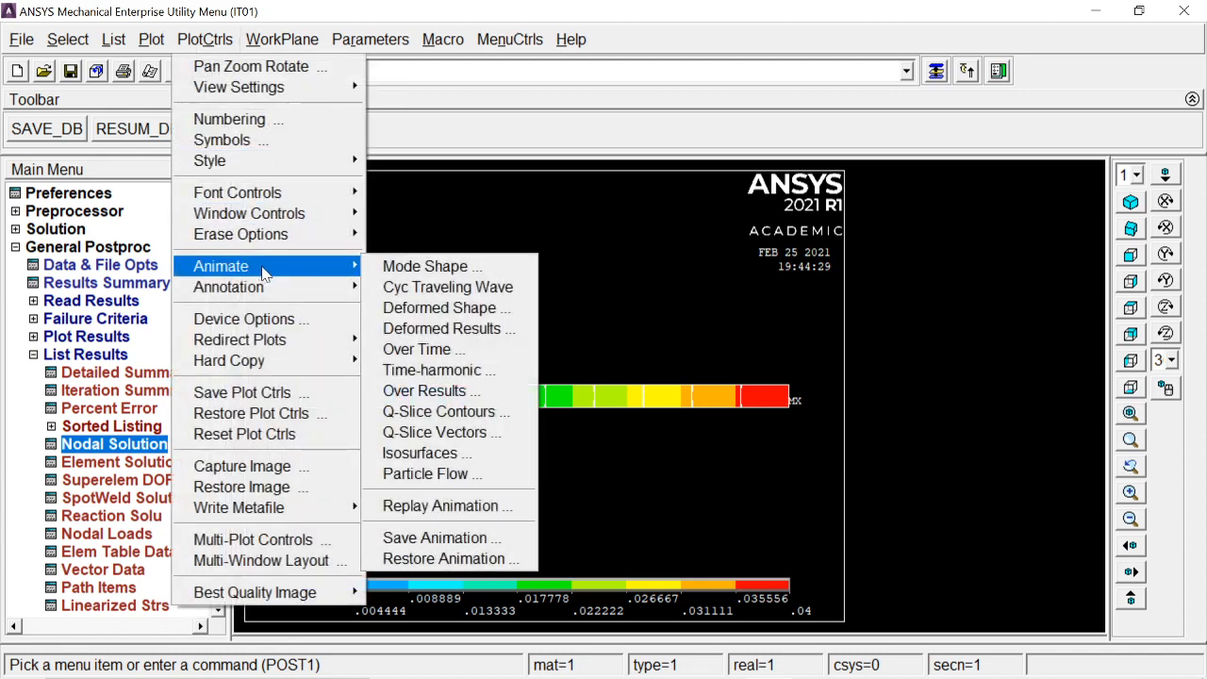
left_click(440, 332)
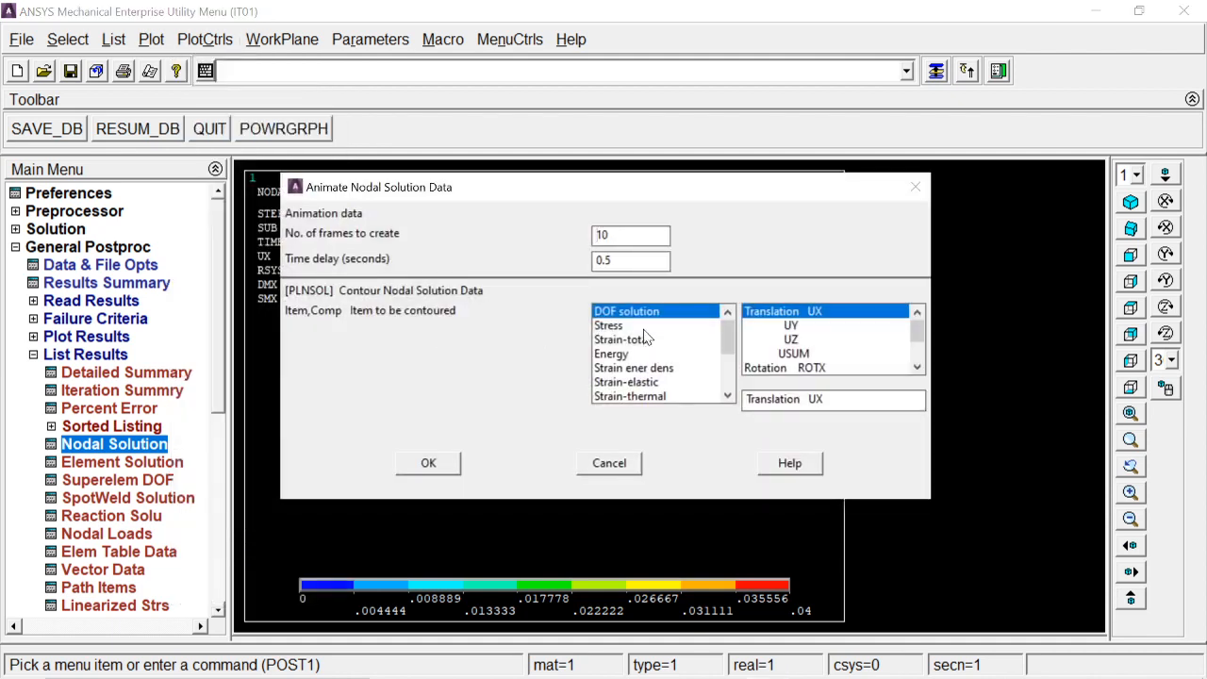
left_click(449, 468)
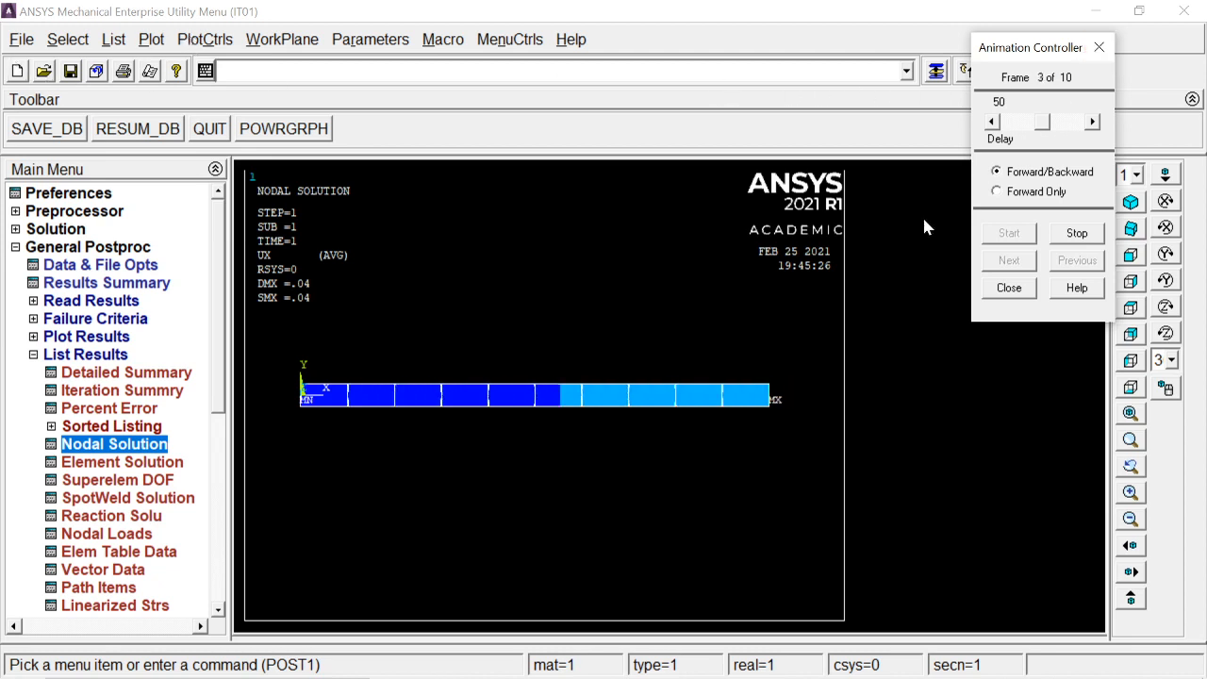
left_click(1009, 287)
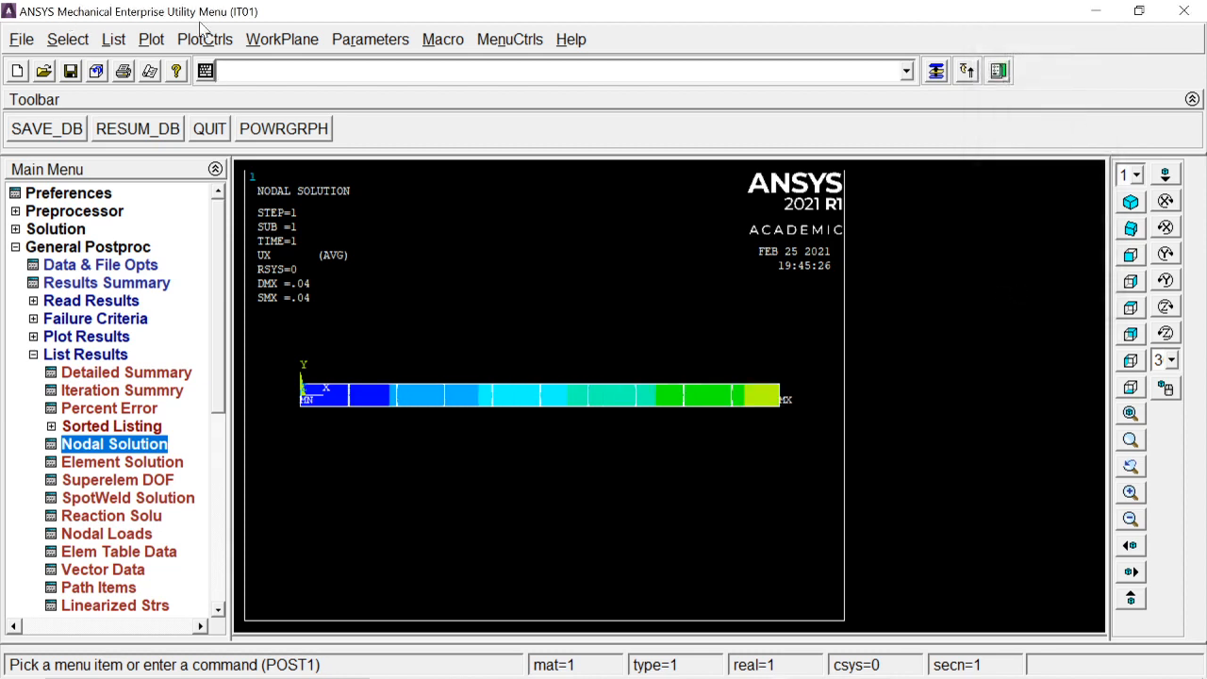
left_click(222, 43)
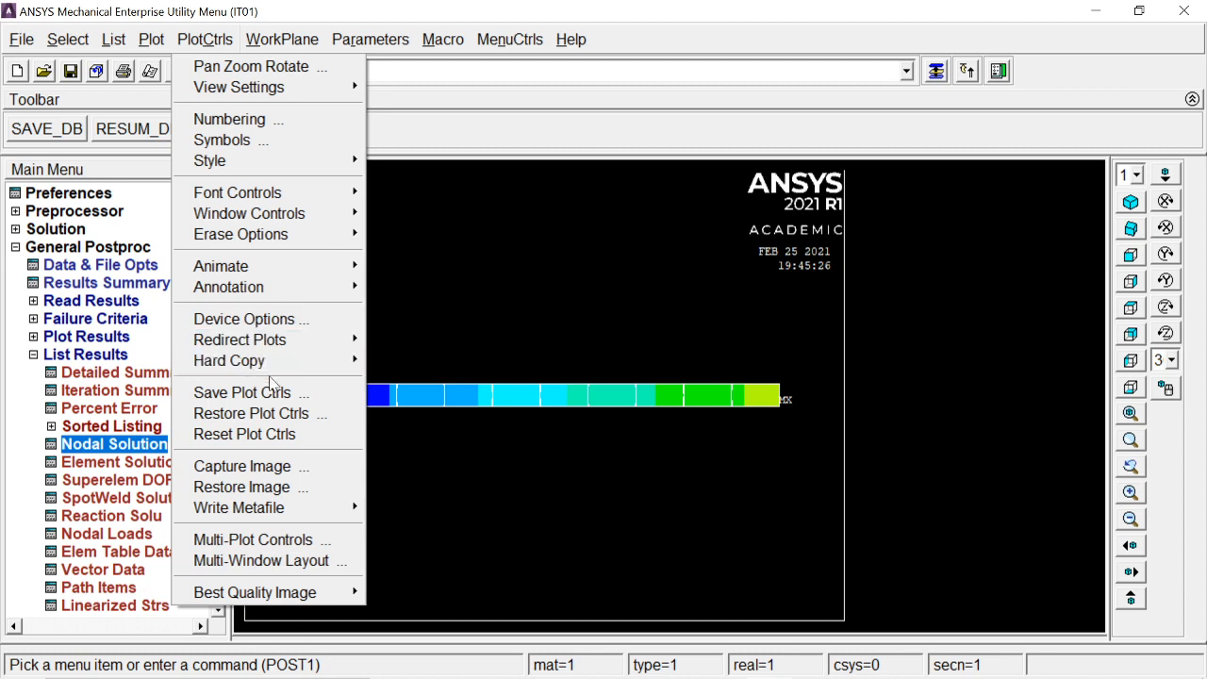
mouse_move(282, 591)
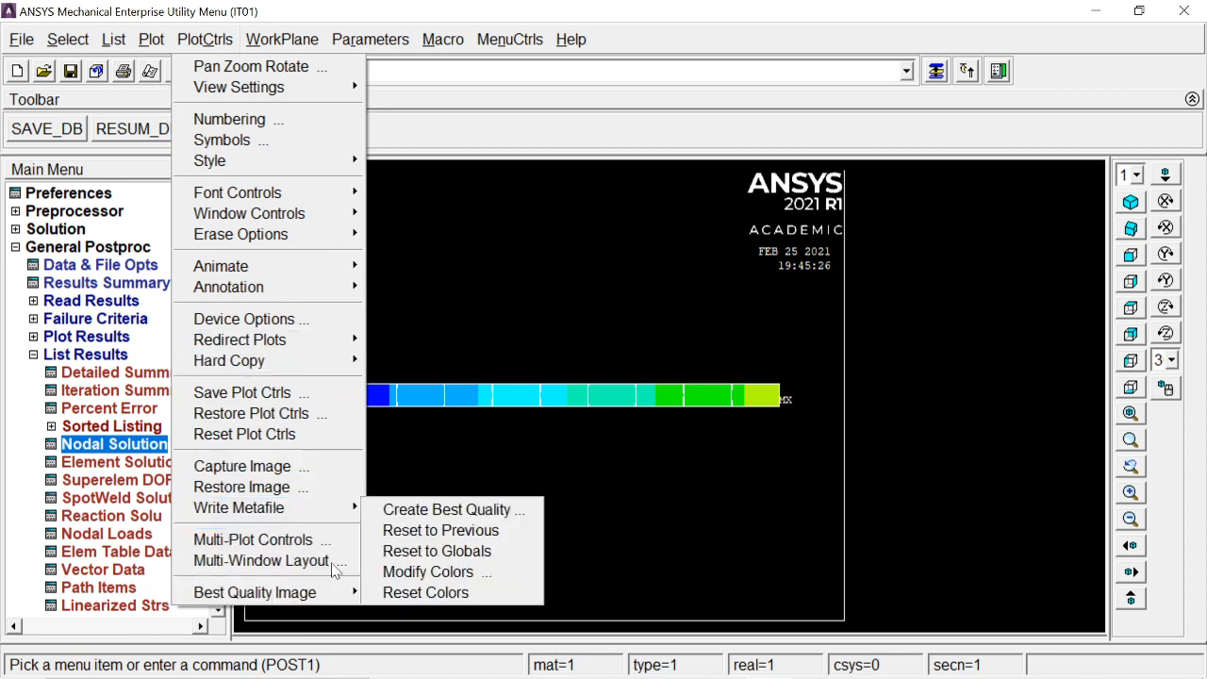
left_click(529, 474)
left_click(1129, 202)
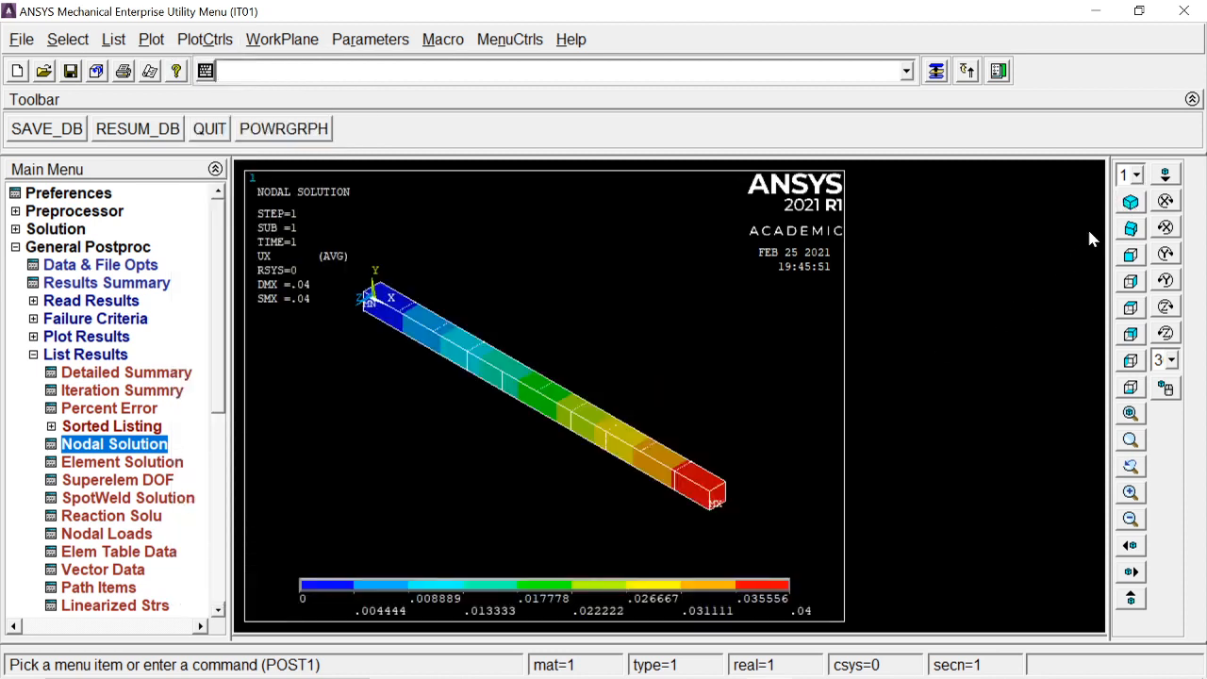